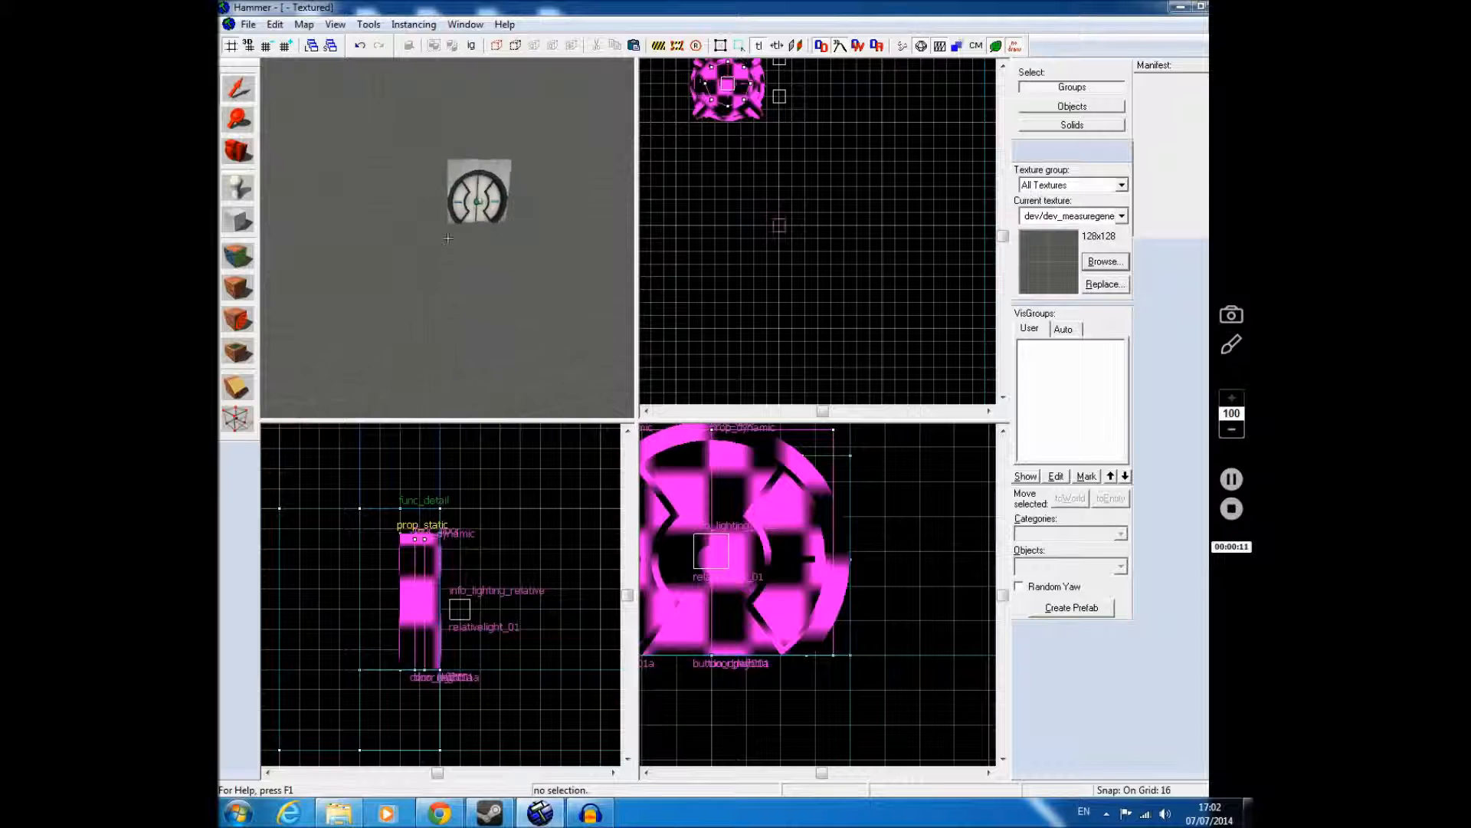
Step: Look over the existing floor button group and the round door in the 3D view
key(w)
key(s)
key(z)
click(443, 282)
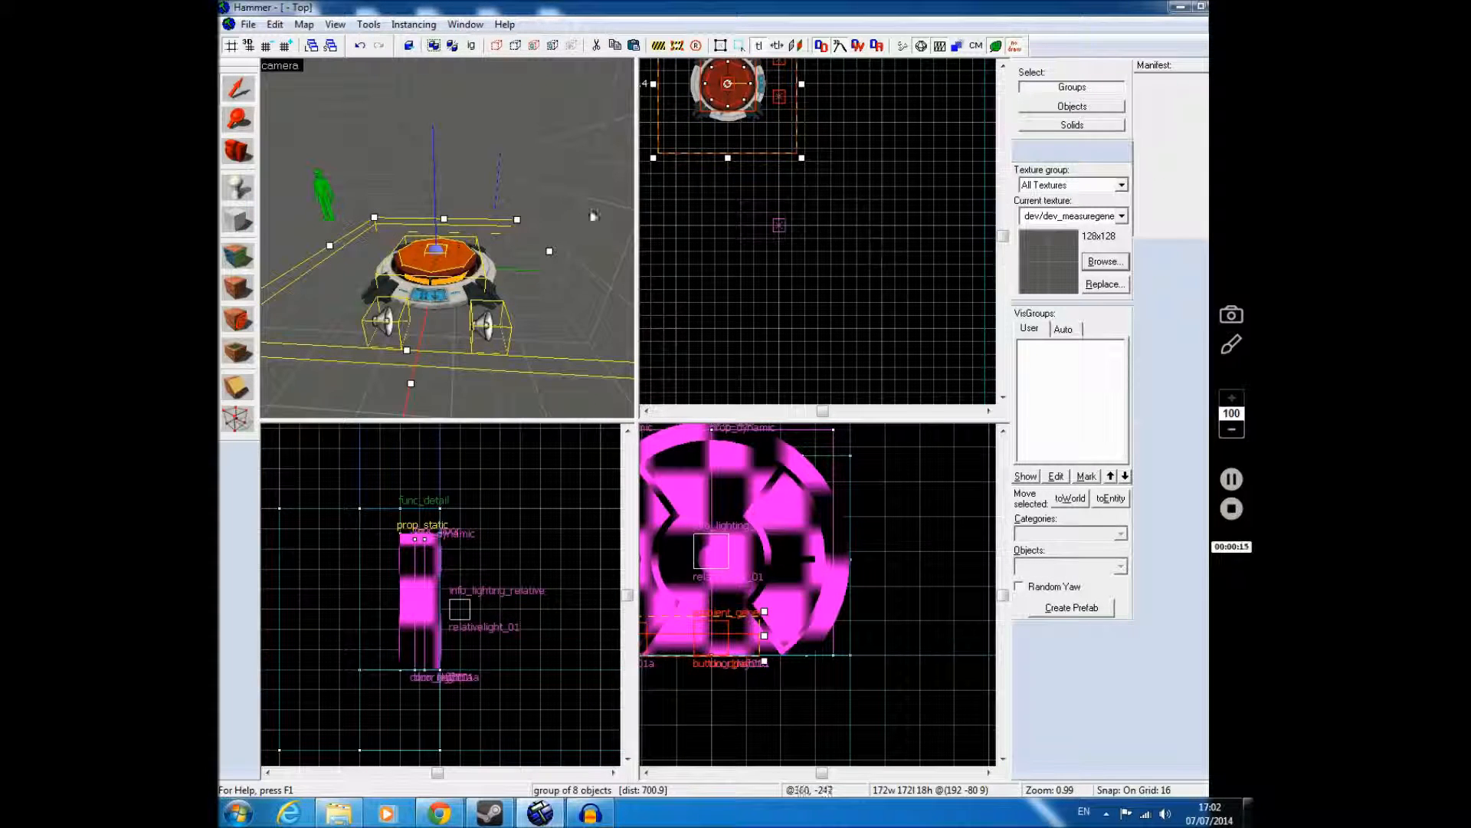
key(Escape)
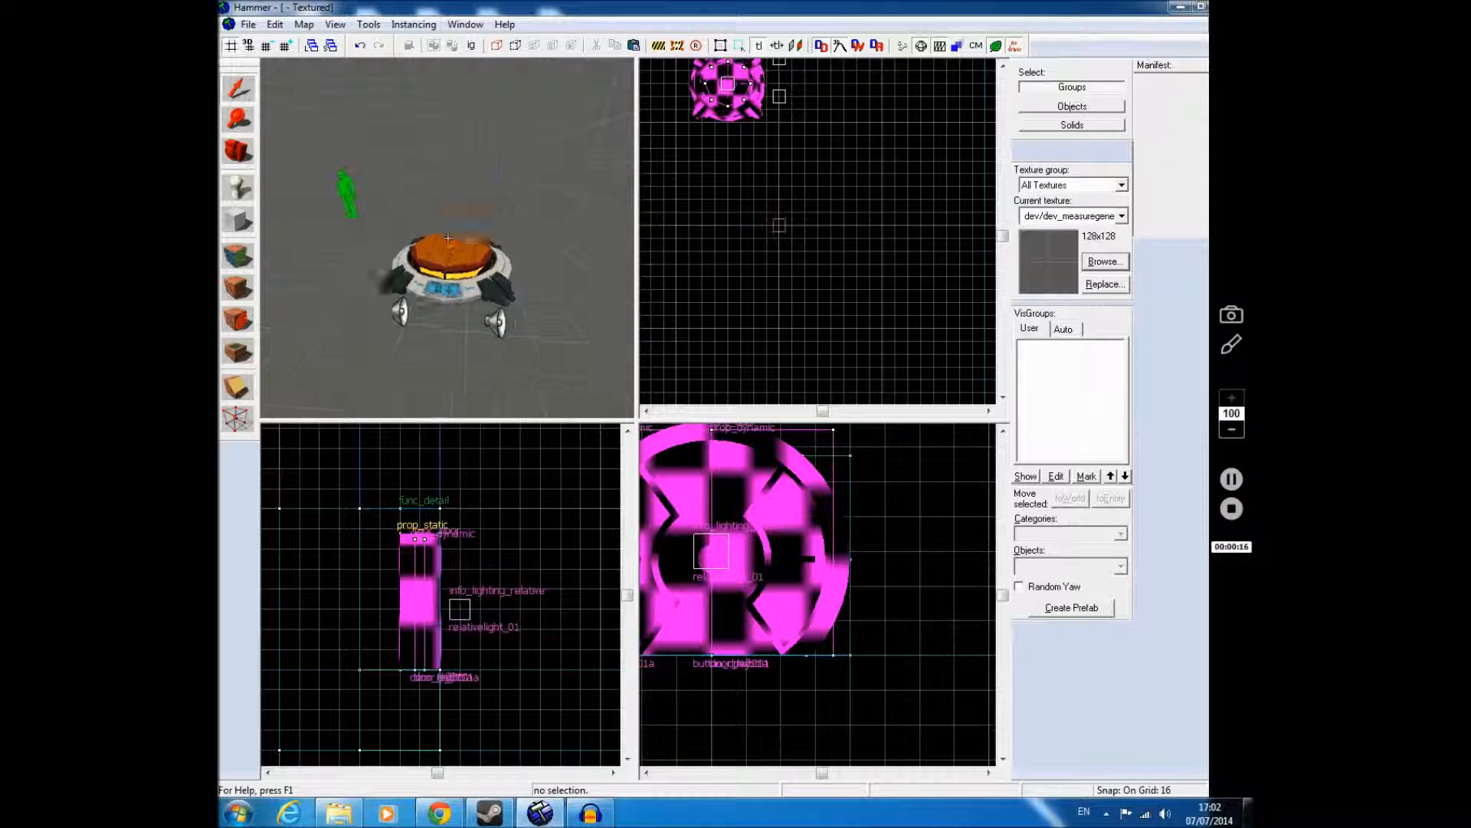
key(w)
key(z)
click(449, 239)
key(Escape)
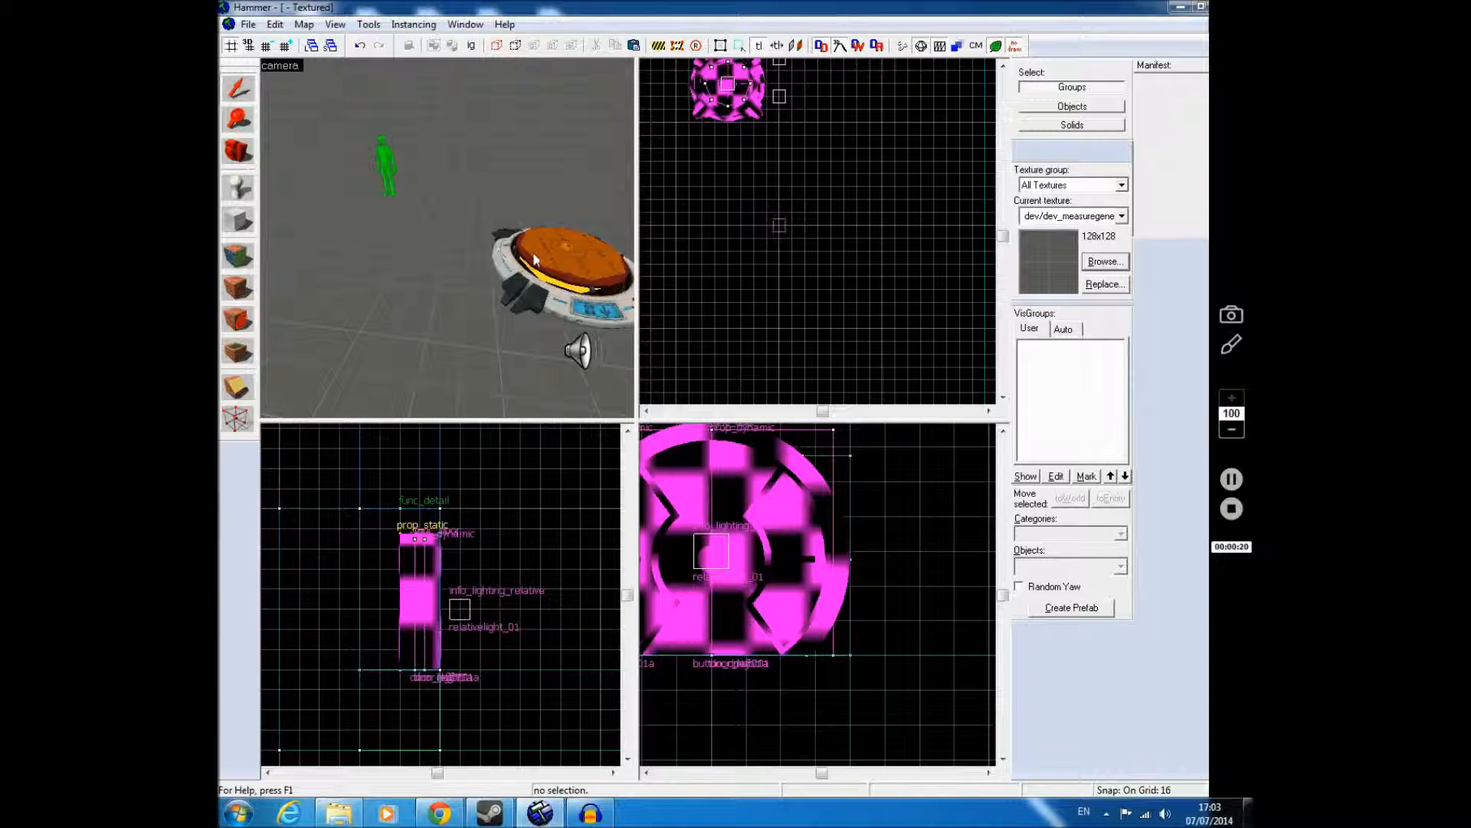
Step: Copy the floor button group and paste one copy with unique entity names, placing it beside the original at about (192, -224)
click(535, 259)
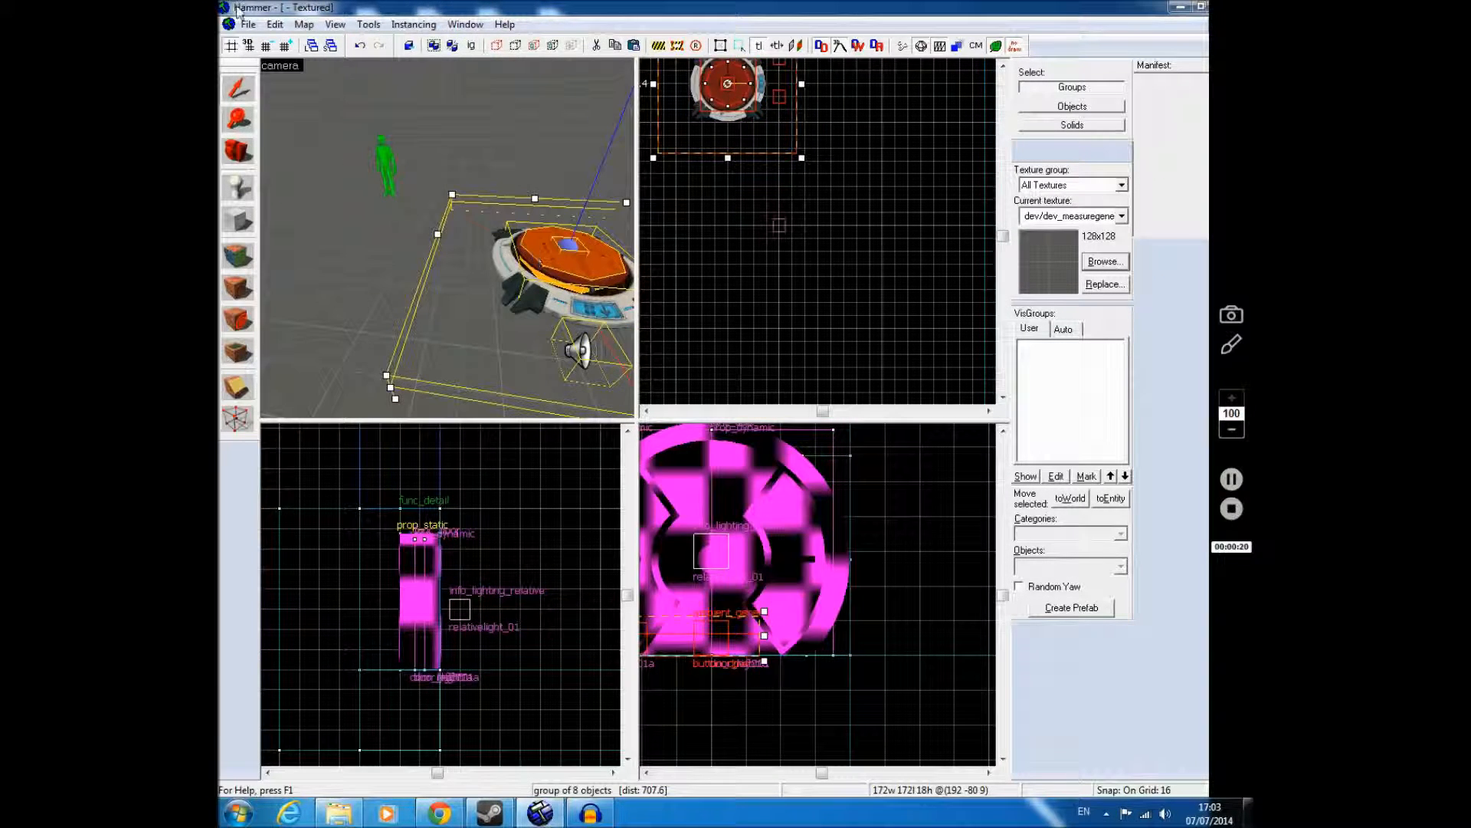
click(274, 28)
click(301, 164)
click(275, 26)
click(321, 199)
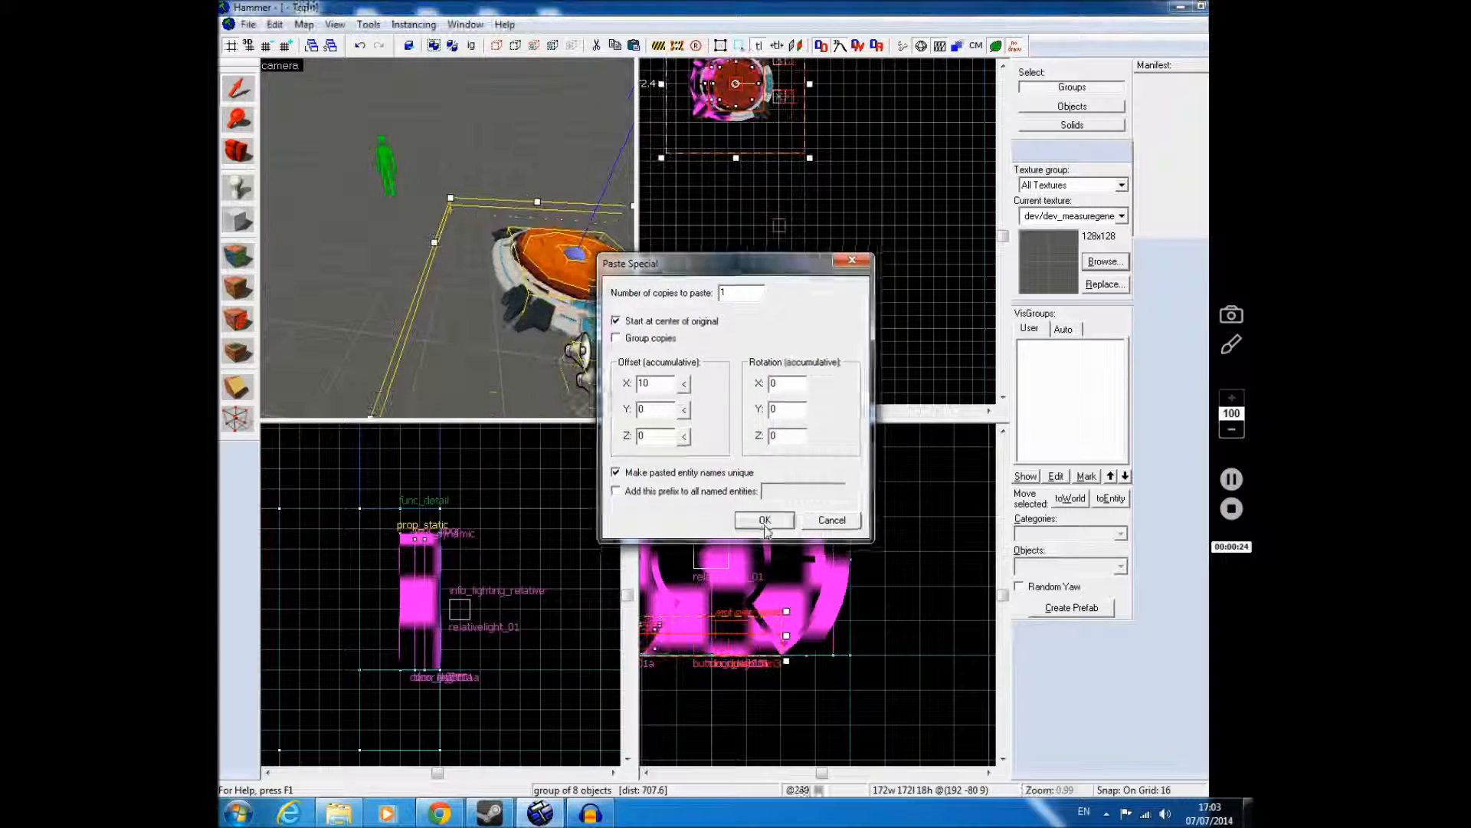
click(764, 518)
drag(751, 149, 737, 247)
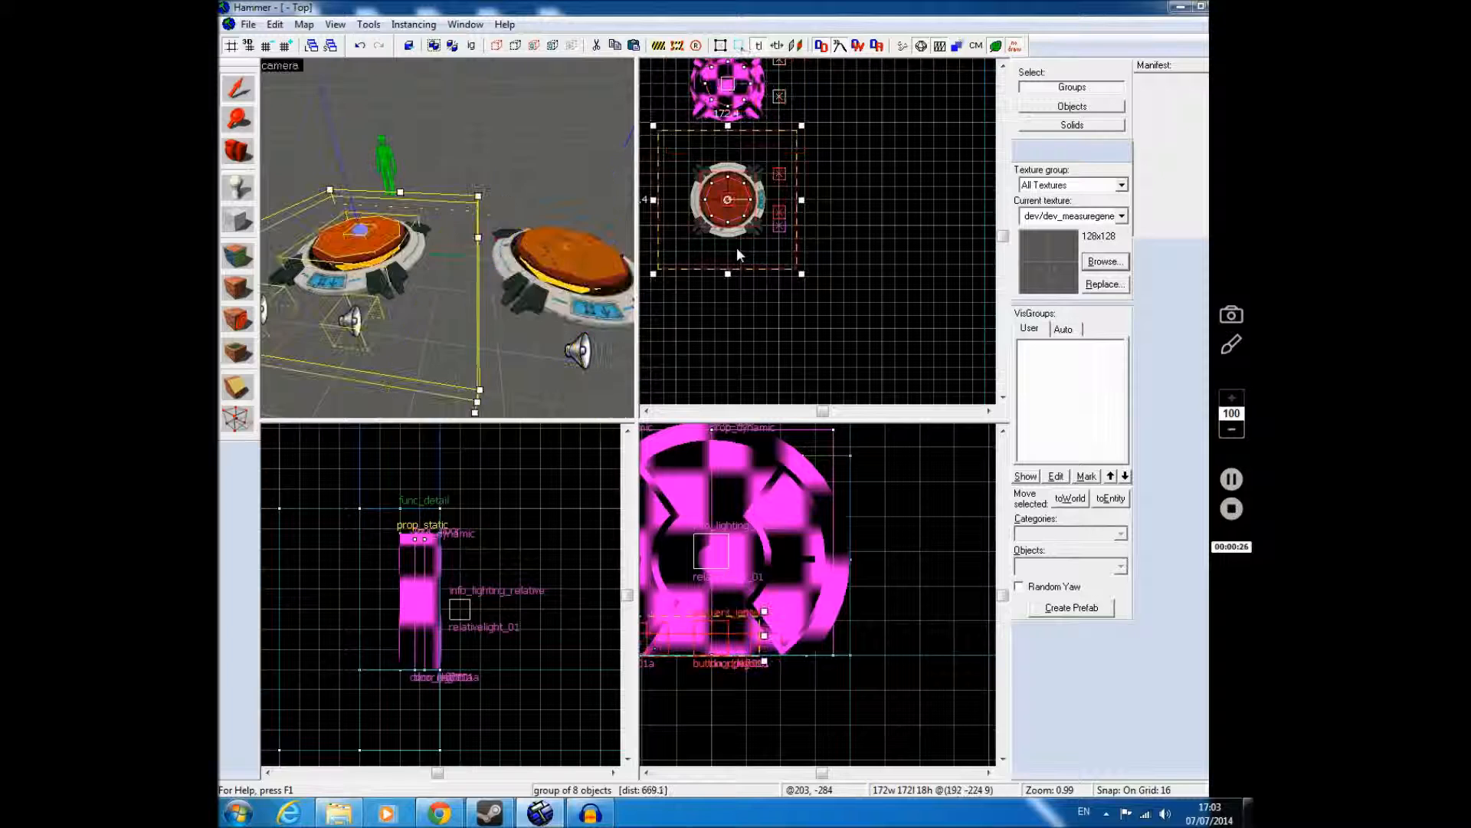
Step: Paste another uniquely named copy of the button group and place it in line with the other two at about (192, -368)
click(275, 24)
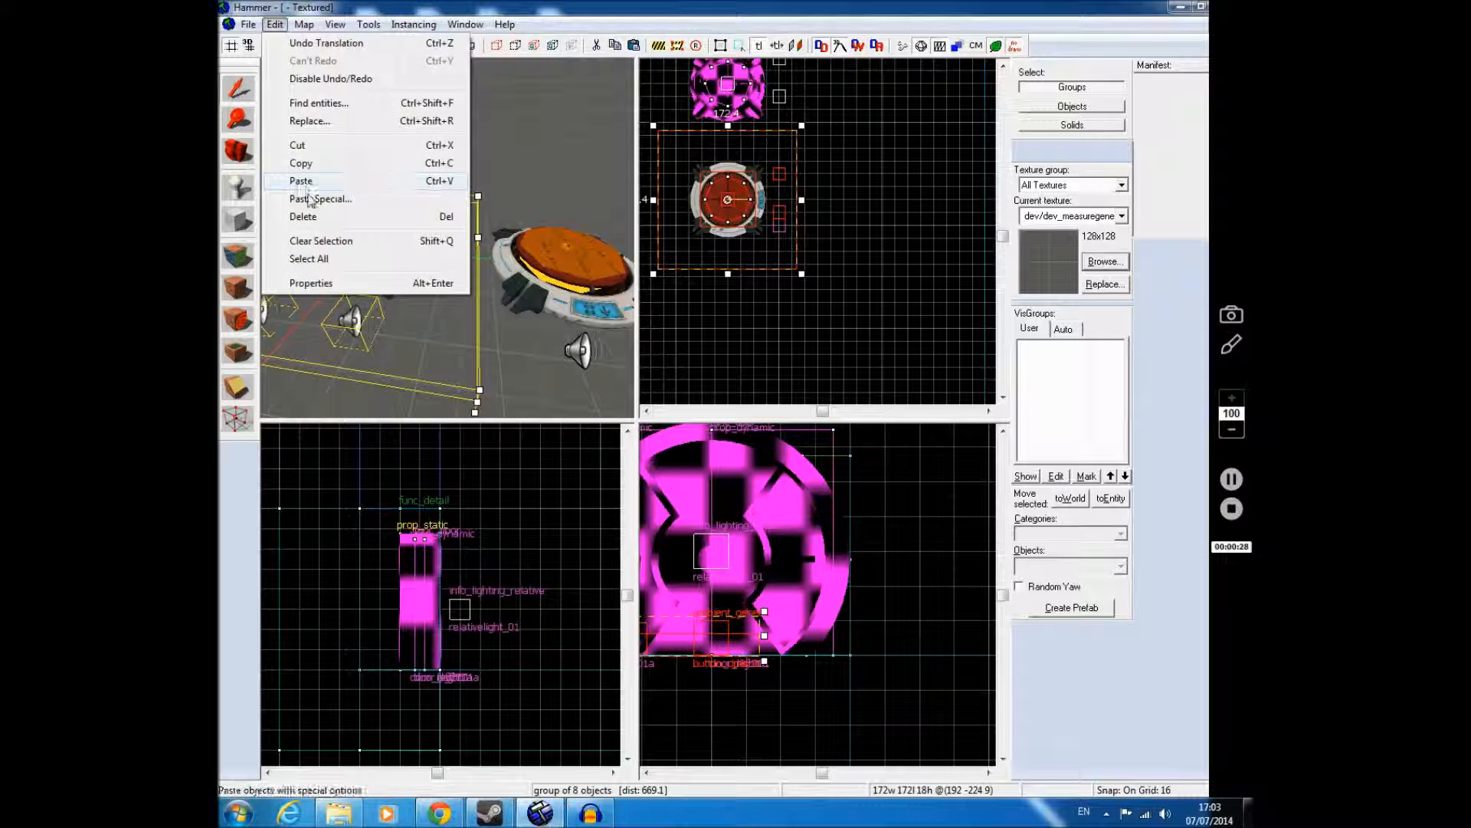
click(314, 199)
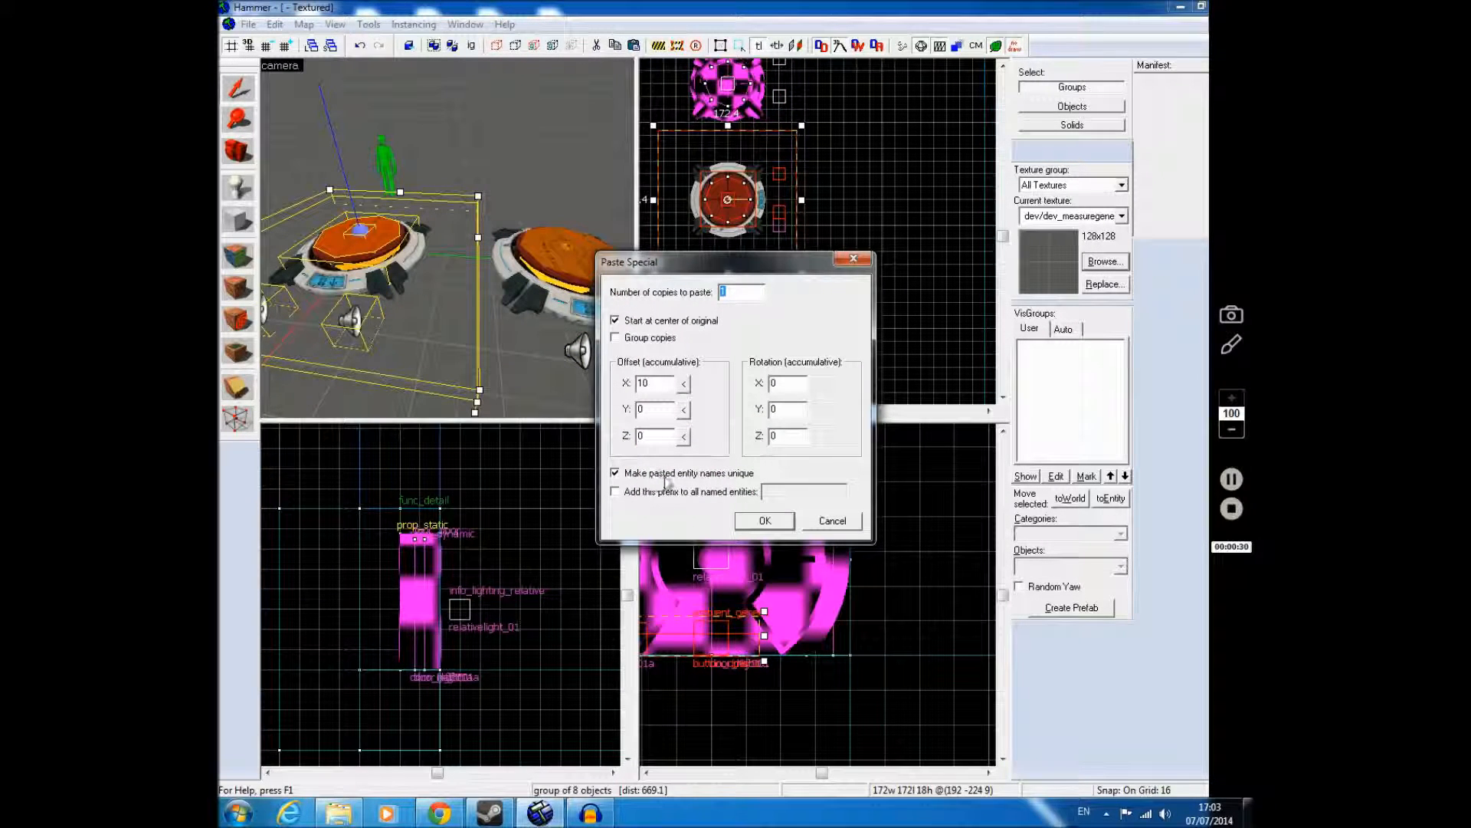
click(764, 521)
drag(734, 103, 722, 352)
key(z)
key(a)
key(Escape)
Step: Set selection to individual objects and inspect the properties of the middle button's sound, trigger and door entities
key(a)
key(d)
key(w)
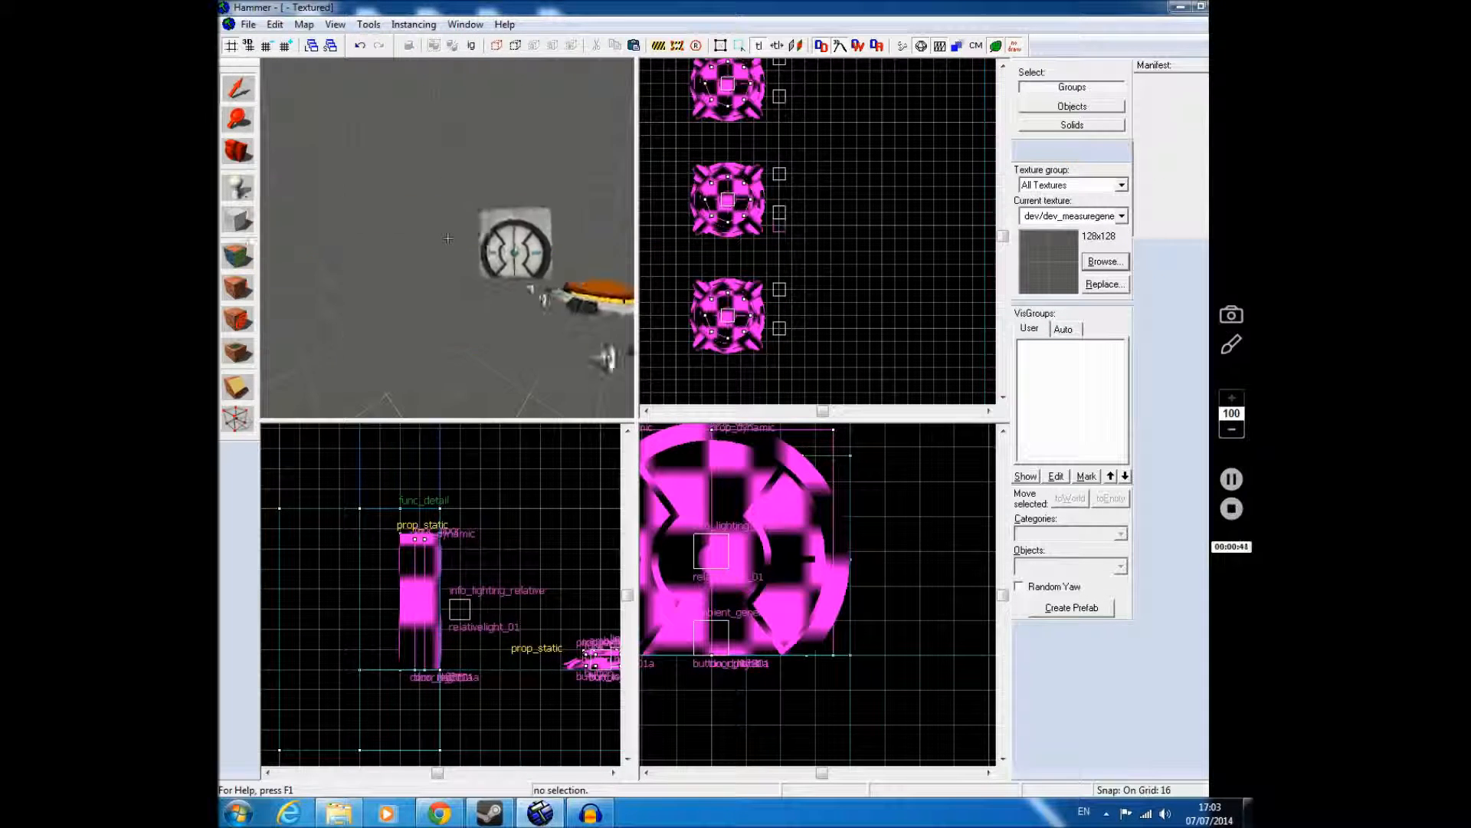
key(z)
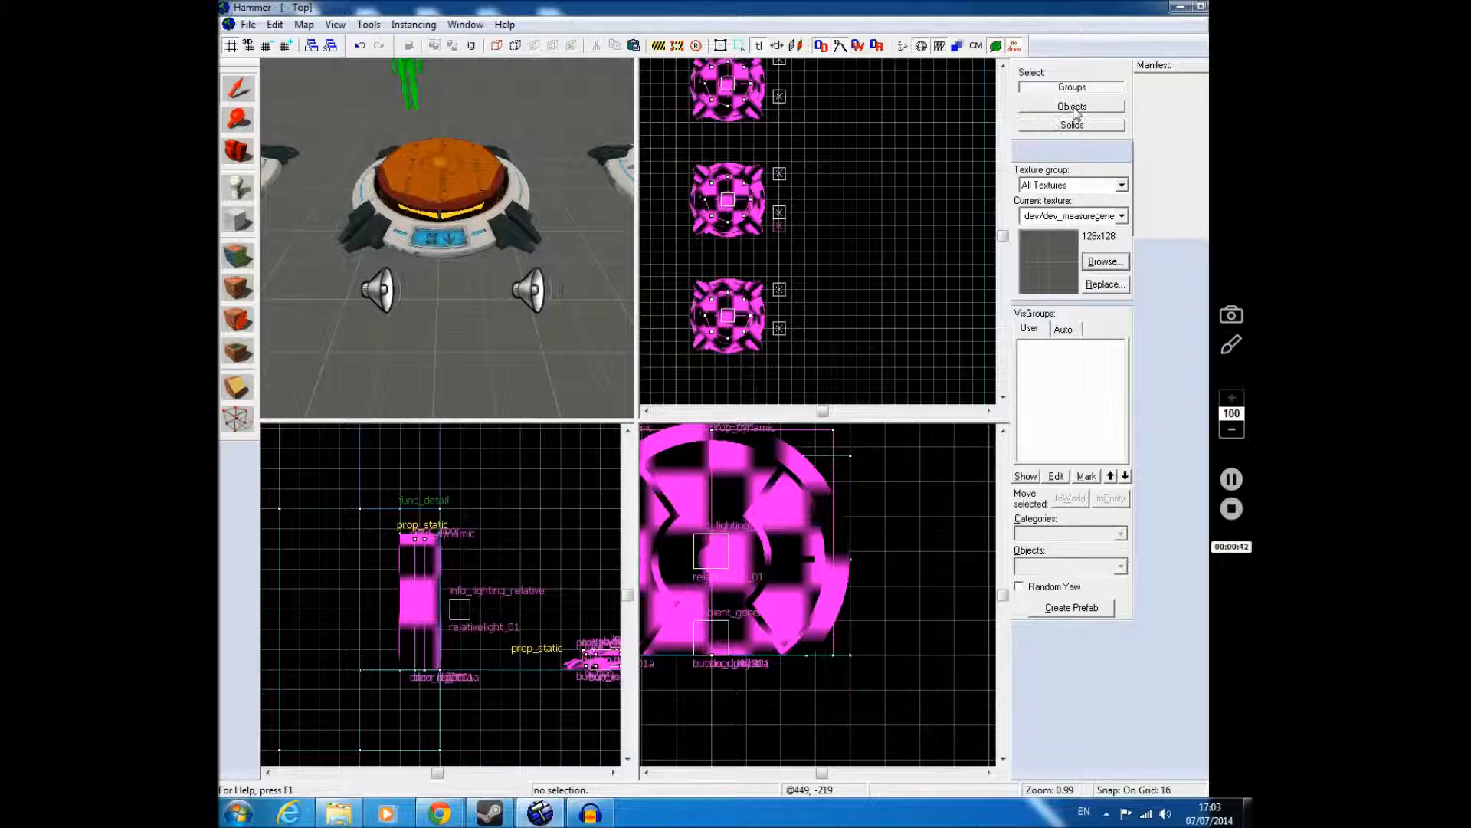
click(1073, 110)
double_click(449, 150)
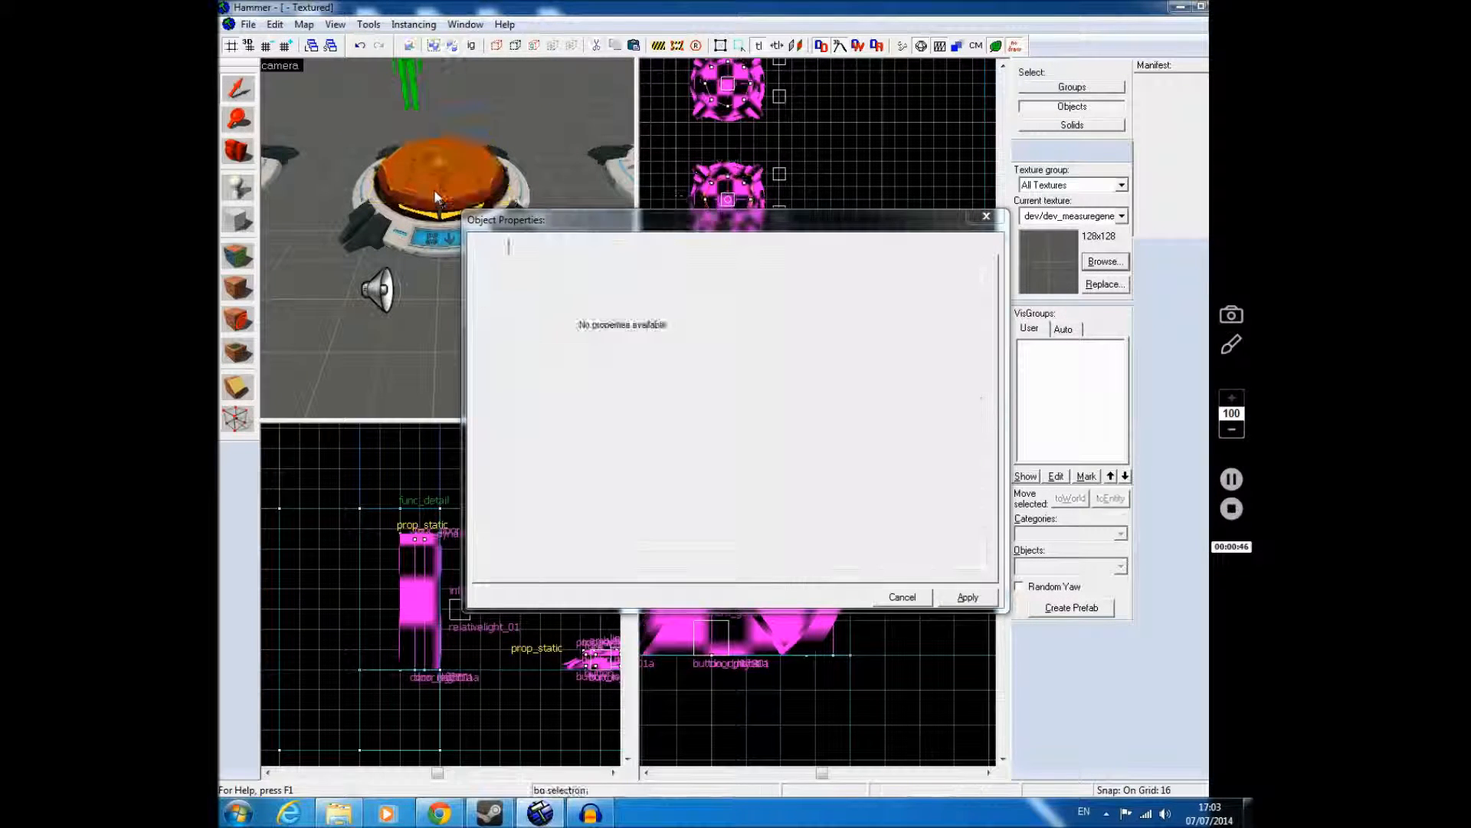
click(391, 285)
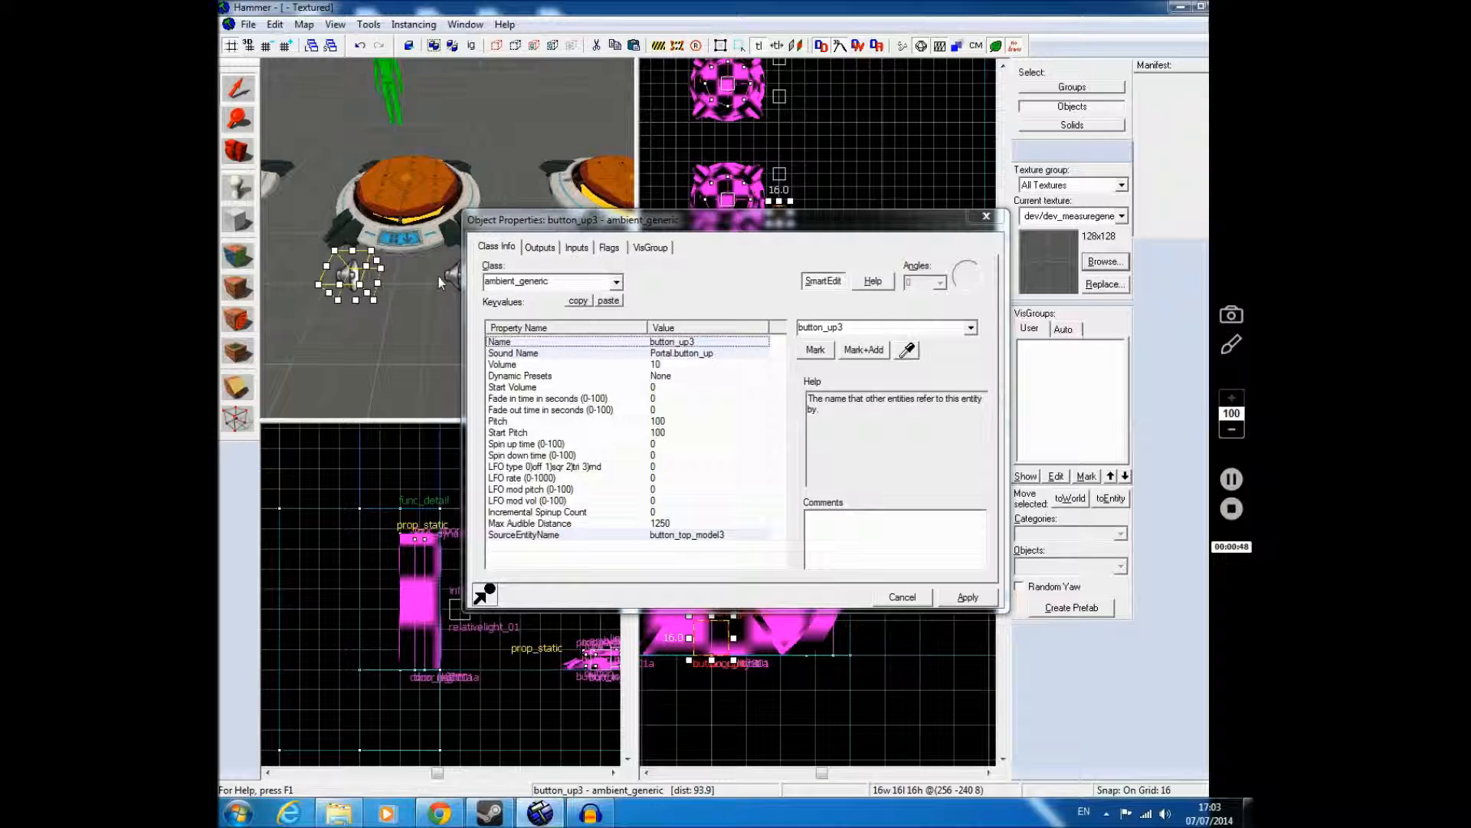
click(412, 194)
key(z)
key(w)
key(z)
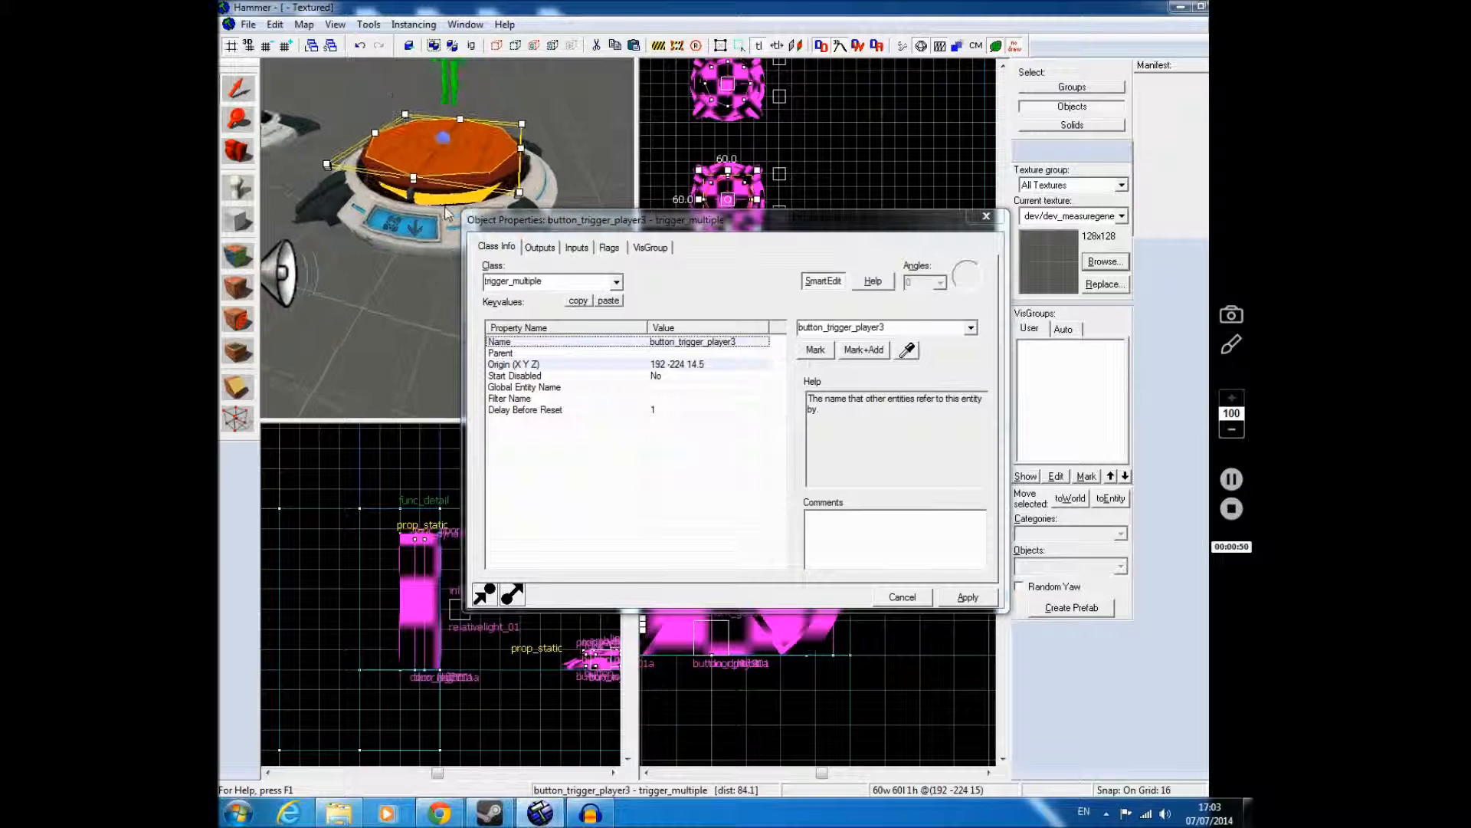
click(435, 204)
key(z)
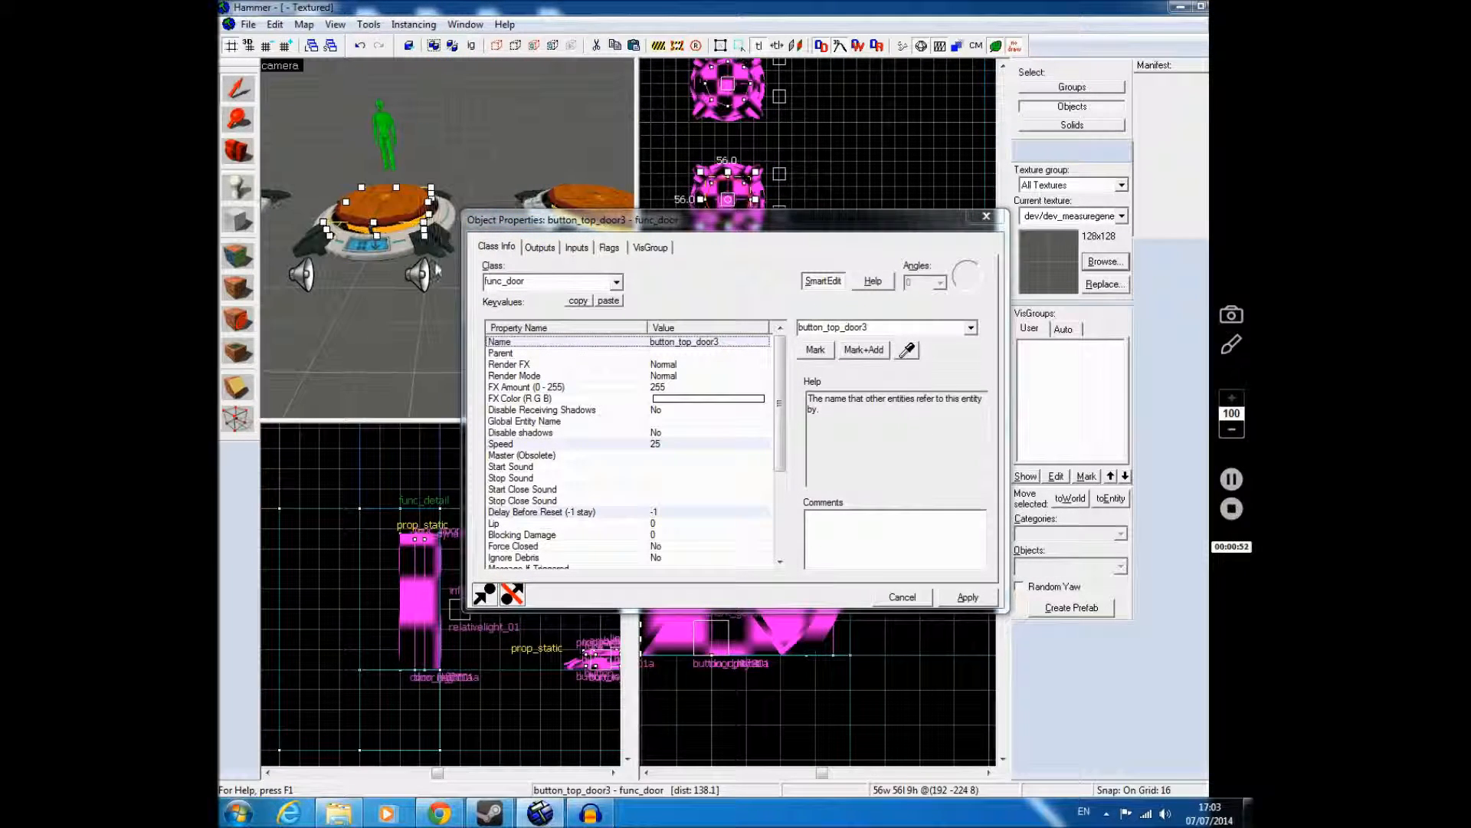
key(z)
click(422, 274)
key(z)
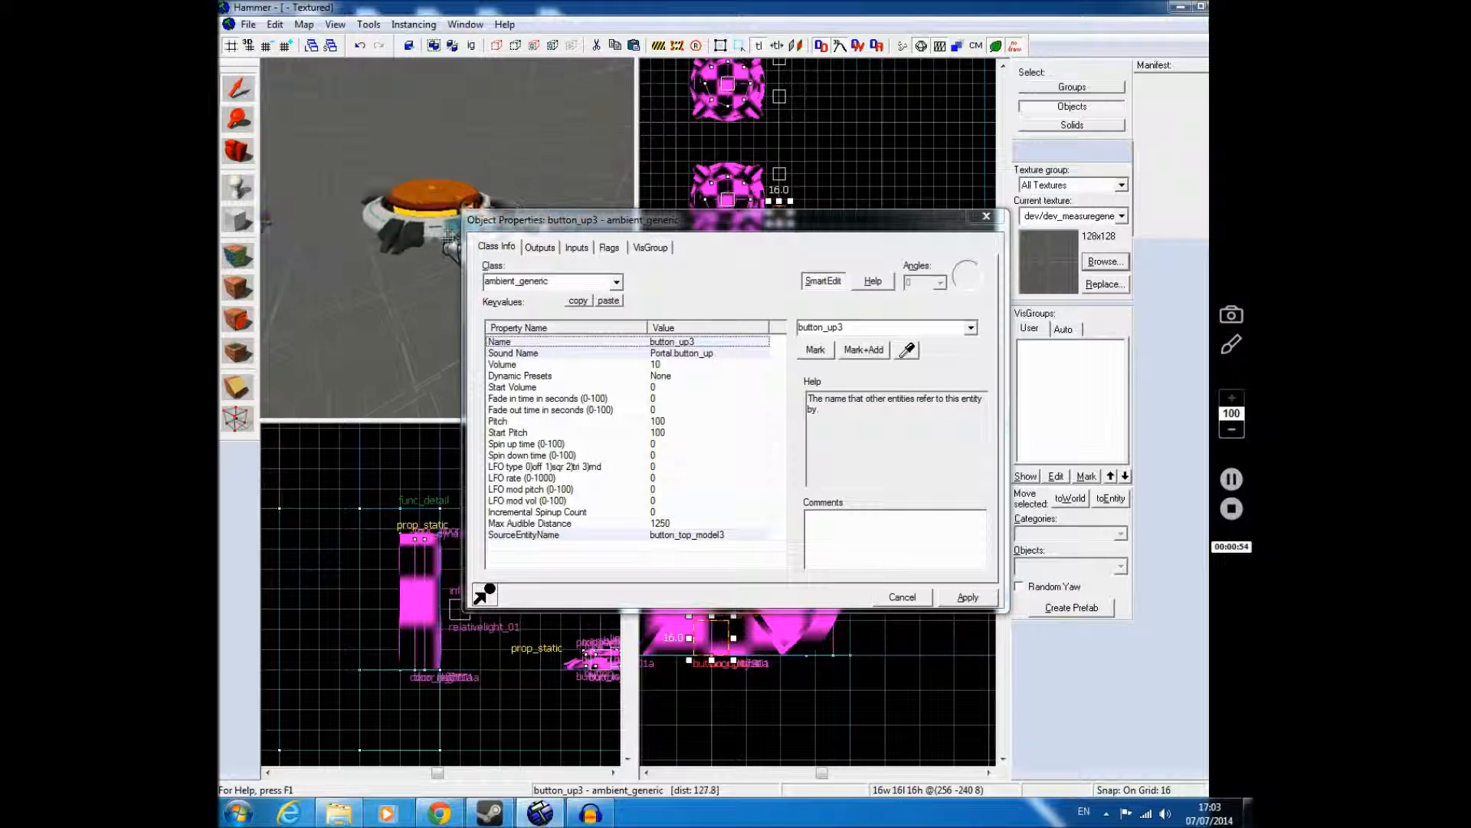
key(z)
Step: Compare the entity names of the original button's sound with those of the third button's sound and top model
click(390, 255)
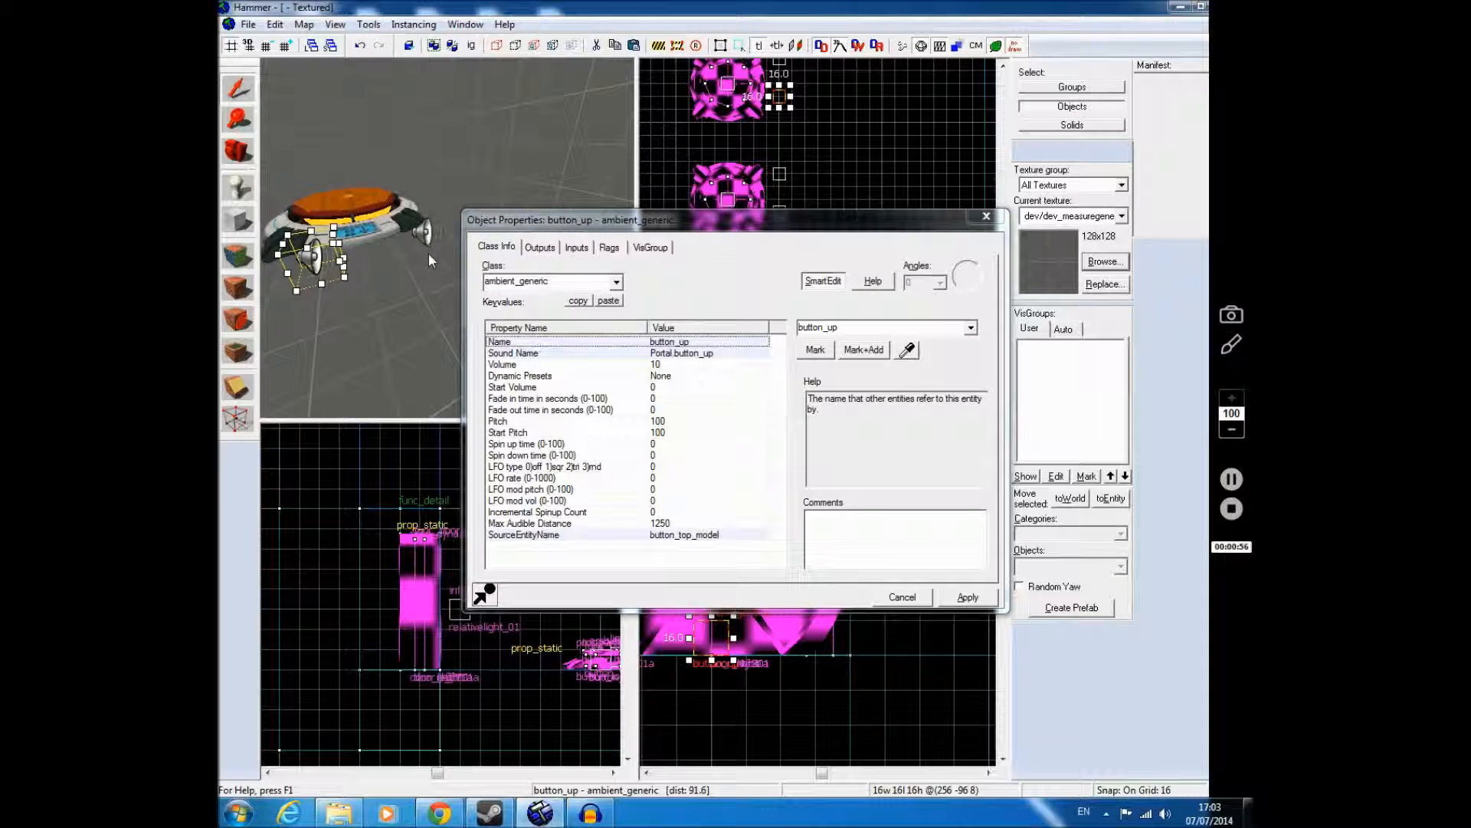
key(z)
key(z)
click(427, 209)
click(426, 210)
key(z)
key(w)
key(z)
click(475, 196)
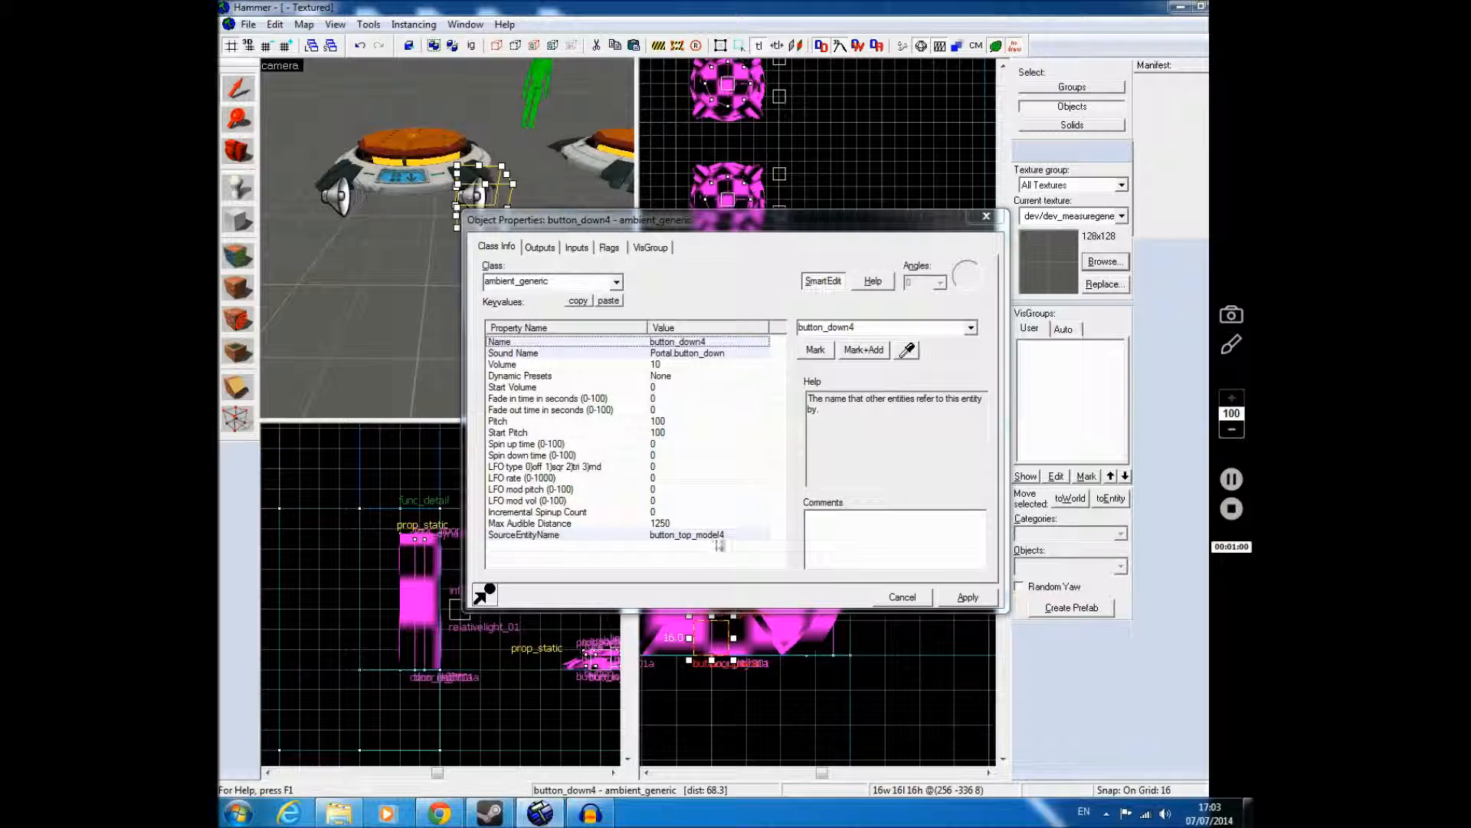
click(427, 158)
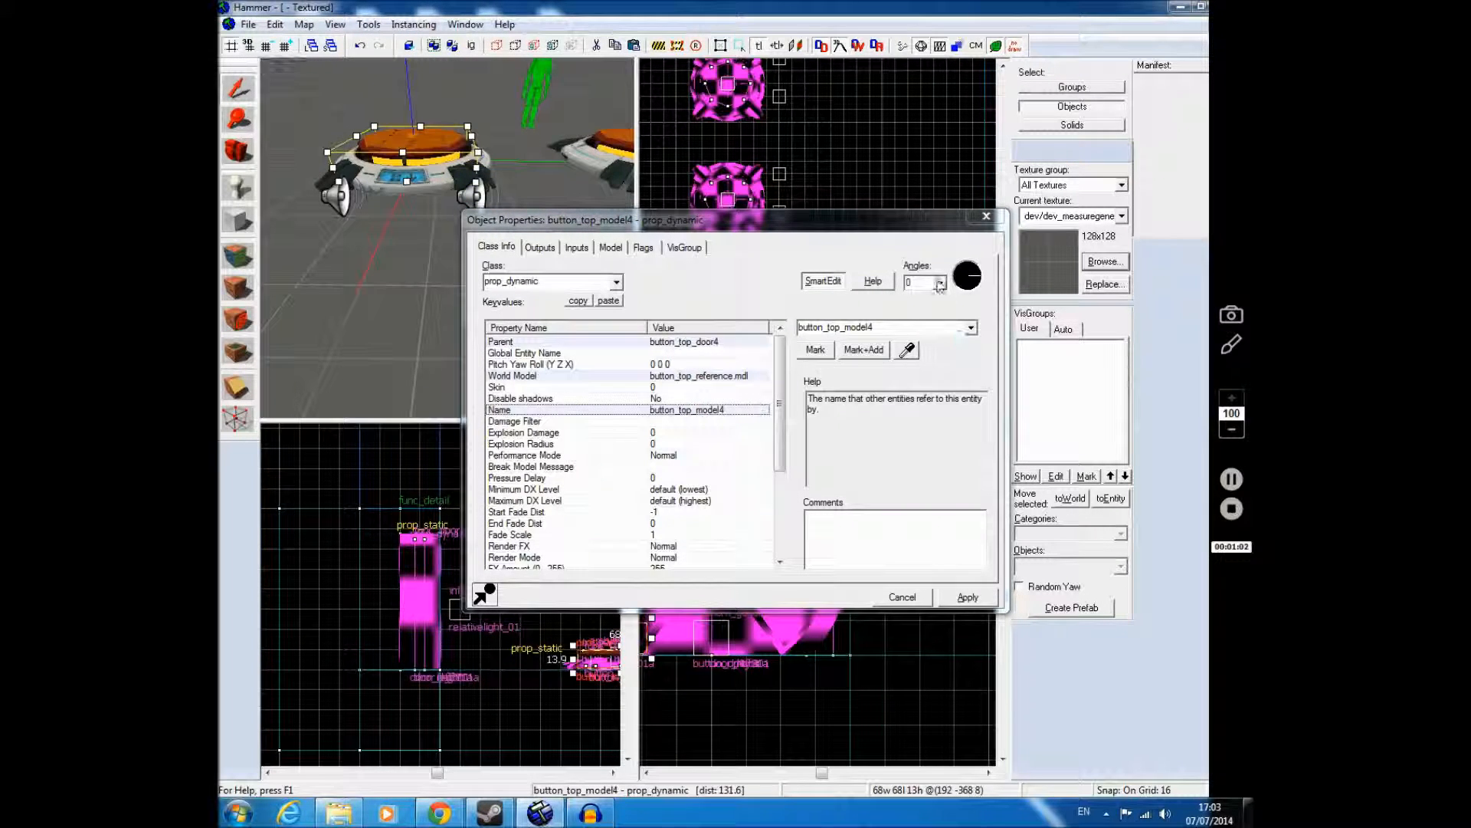
click(986, 216)
Step: Look over the three floor buttons and the round door from several camera positions
key(Escape)
key(z)
key(w)
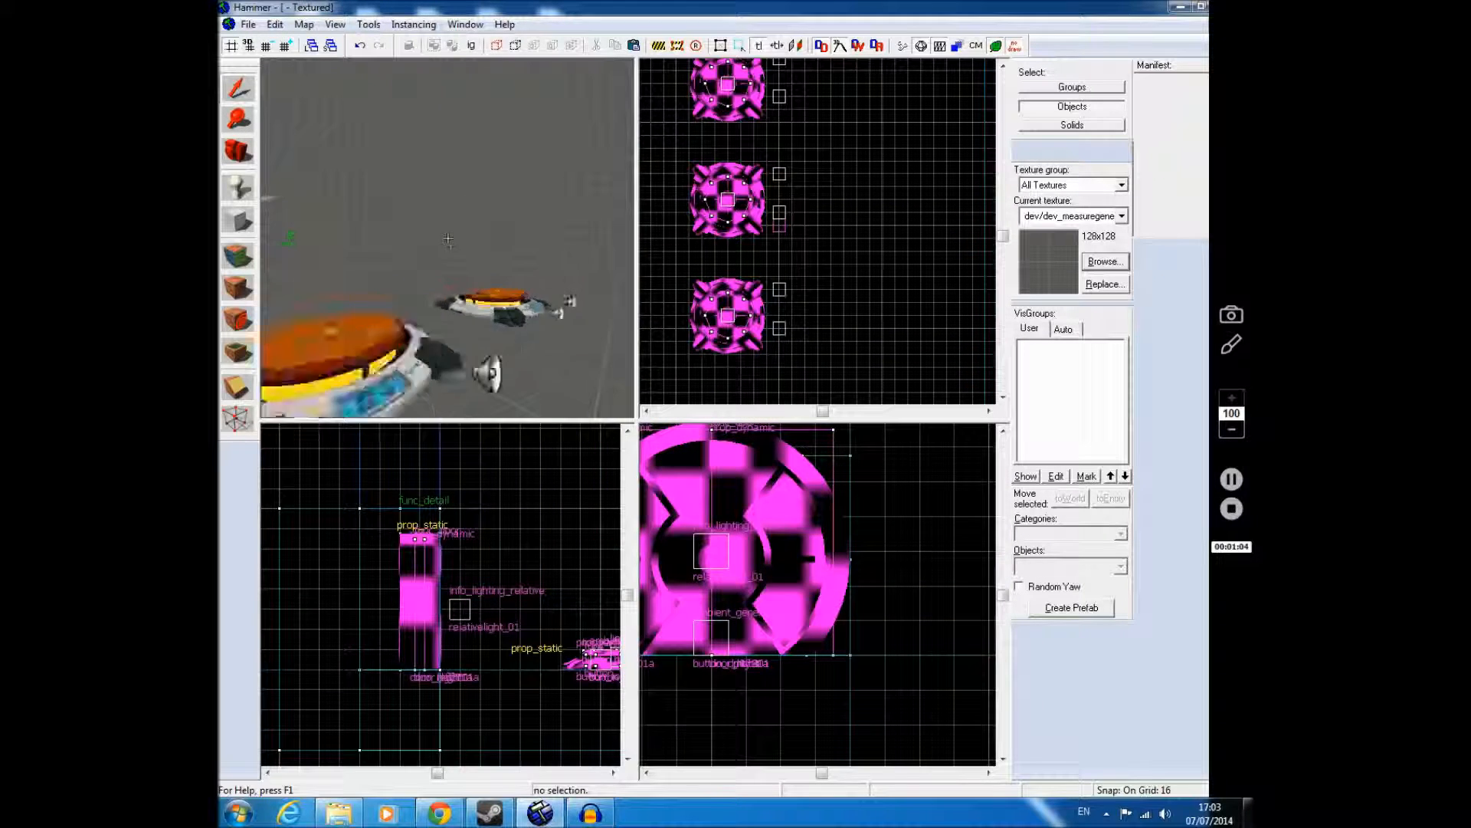
key(s)
key(s)
key(w)
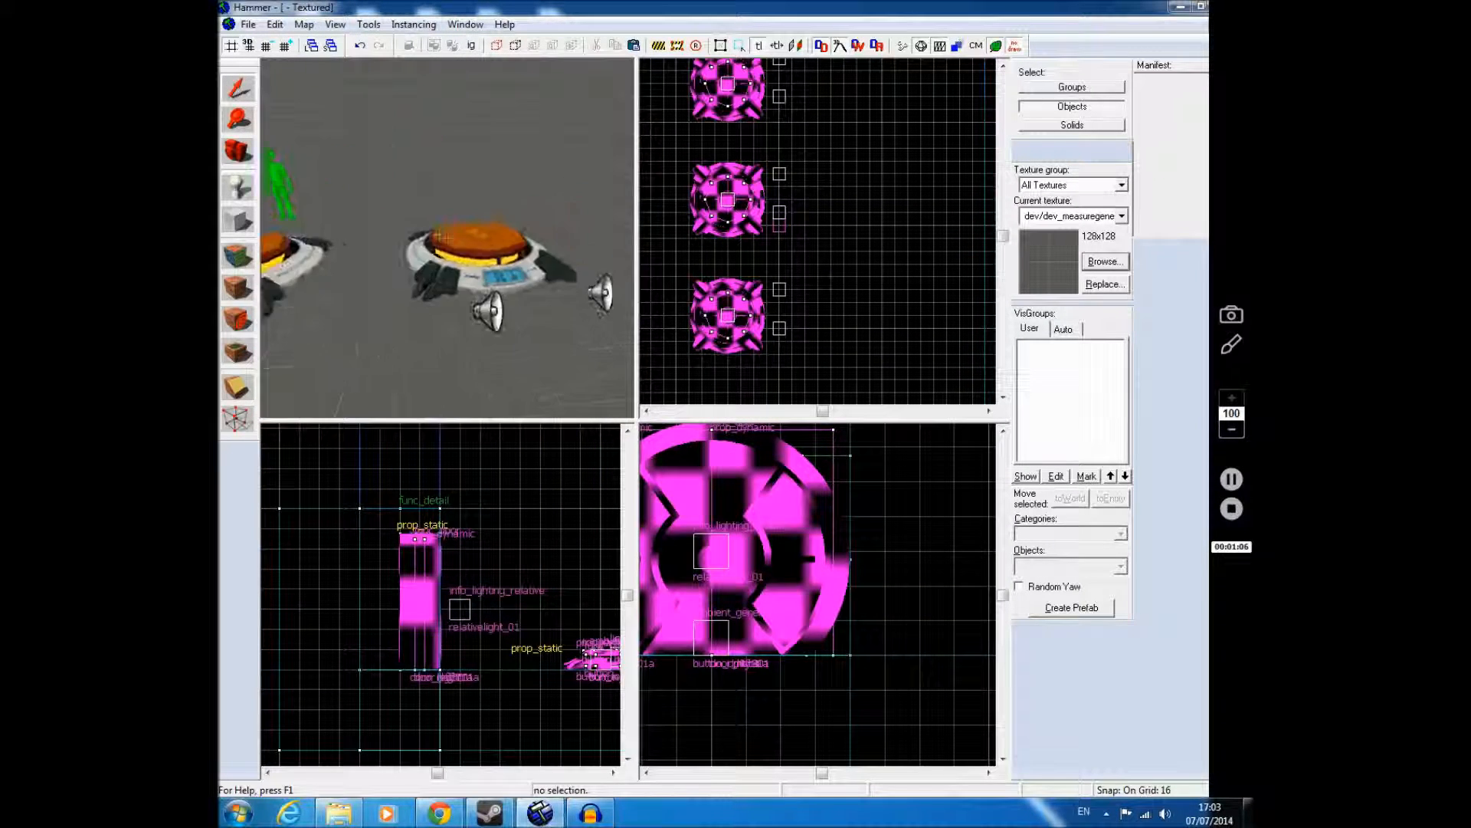
key(w)
key(z)
key(z)
key(w)
key(s)
key(w)
click(298, 214)
click(577, 206)
key(Escape)
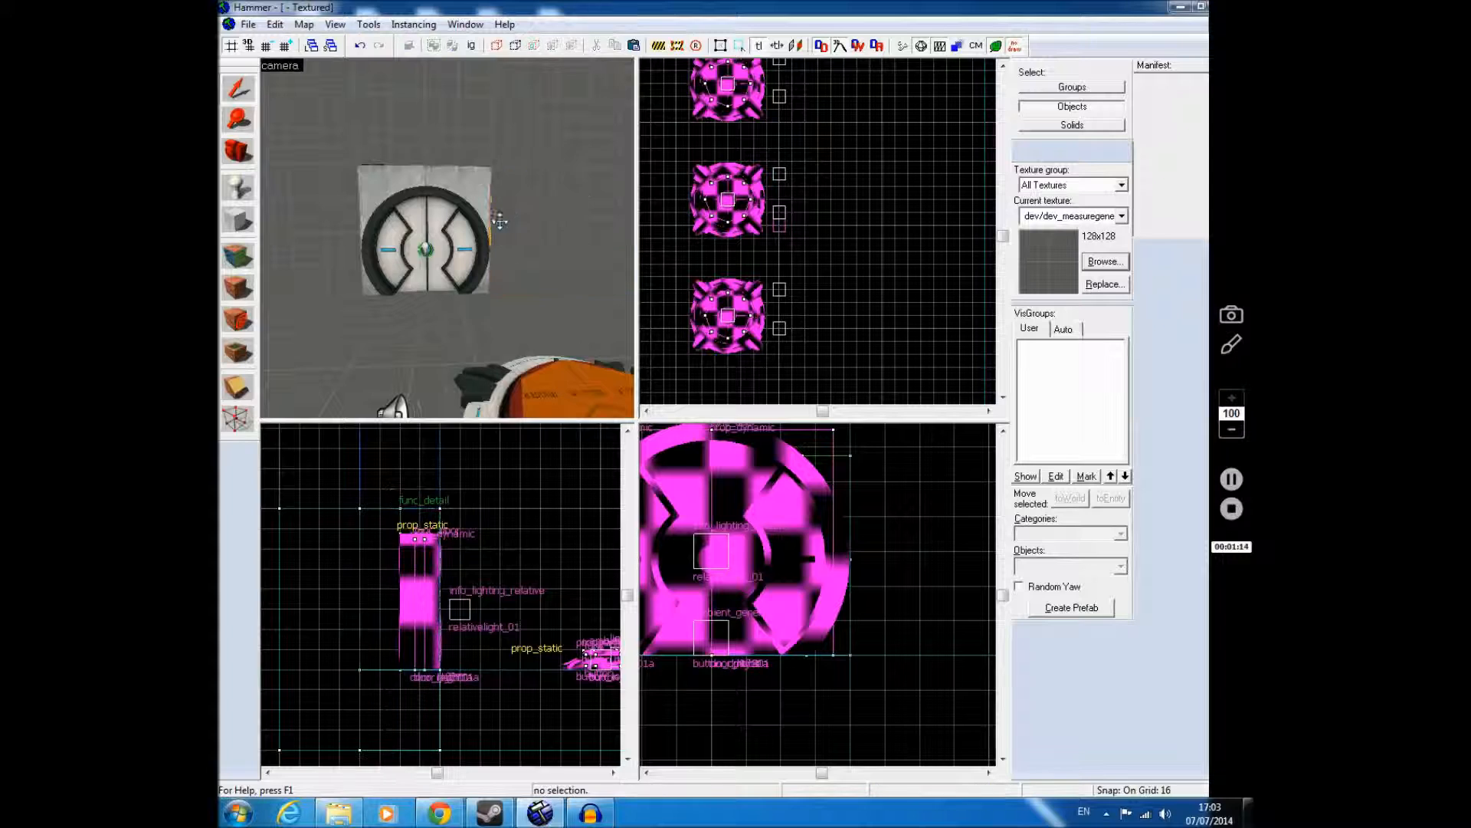
key(z)
key(s)
key(w)
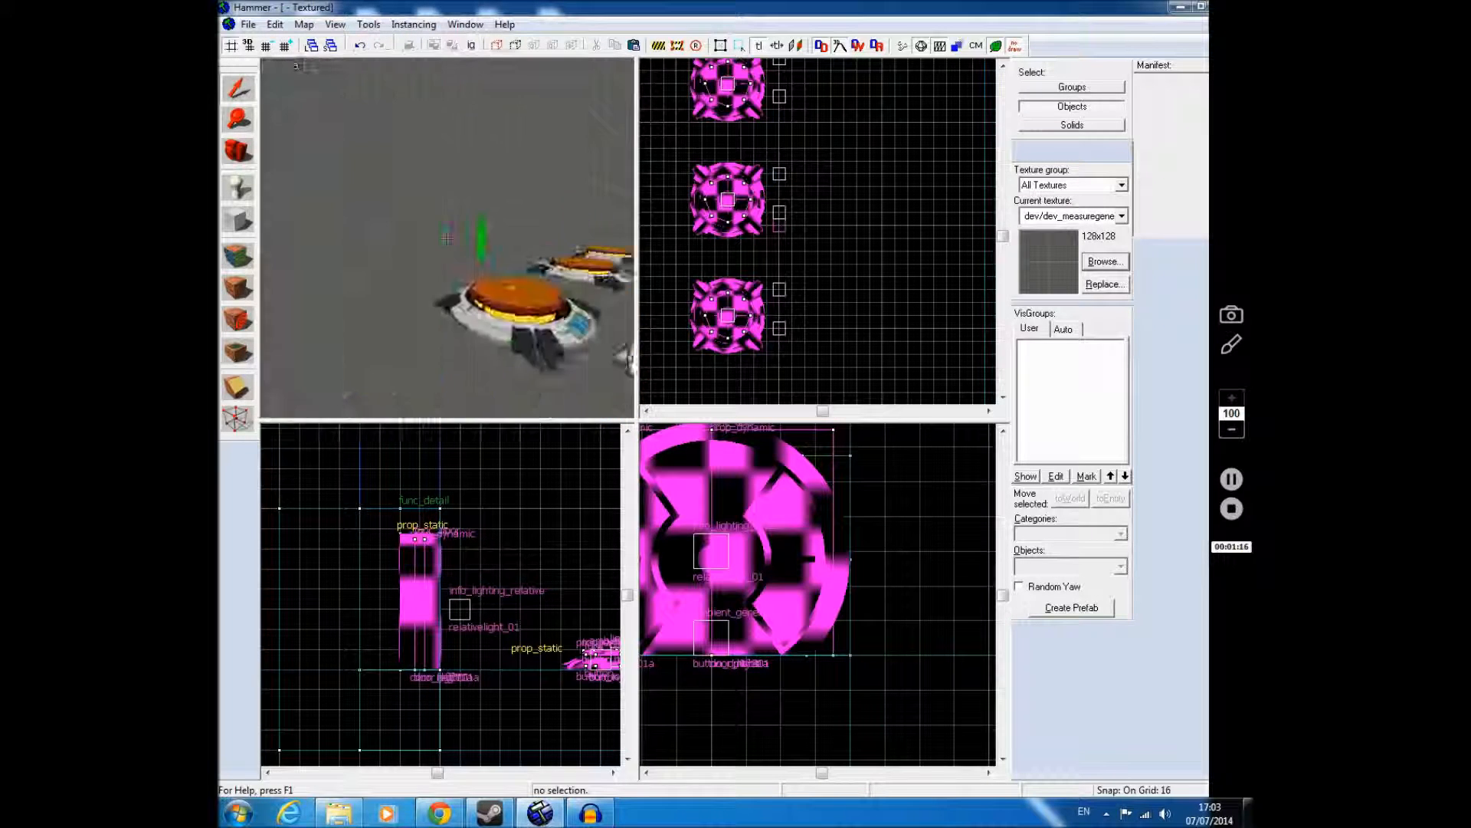
key(d)
key(a)
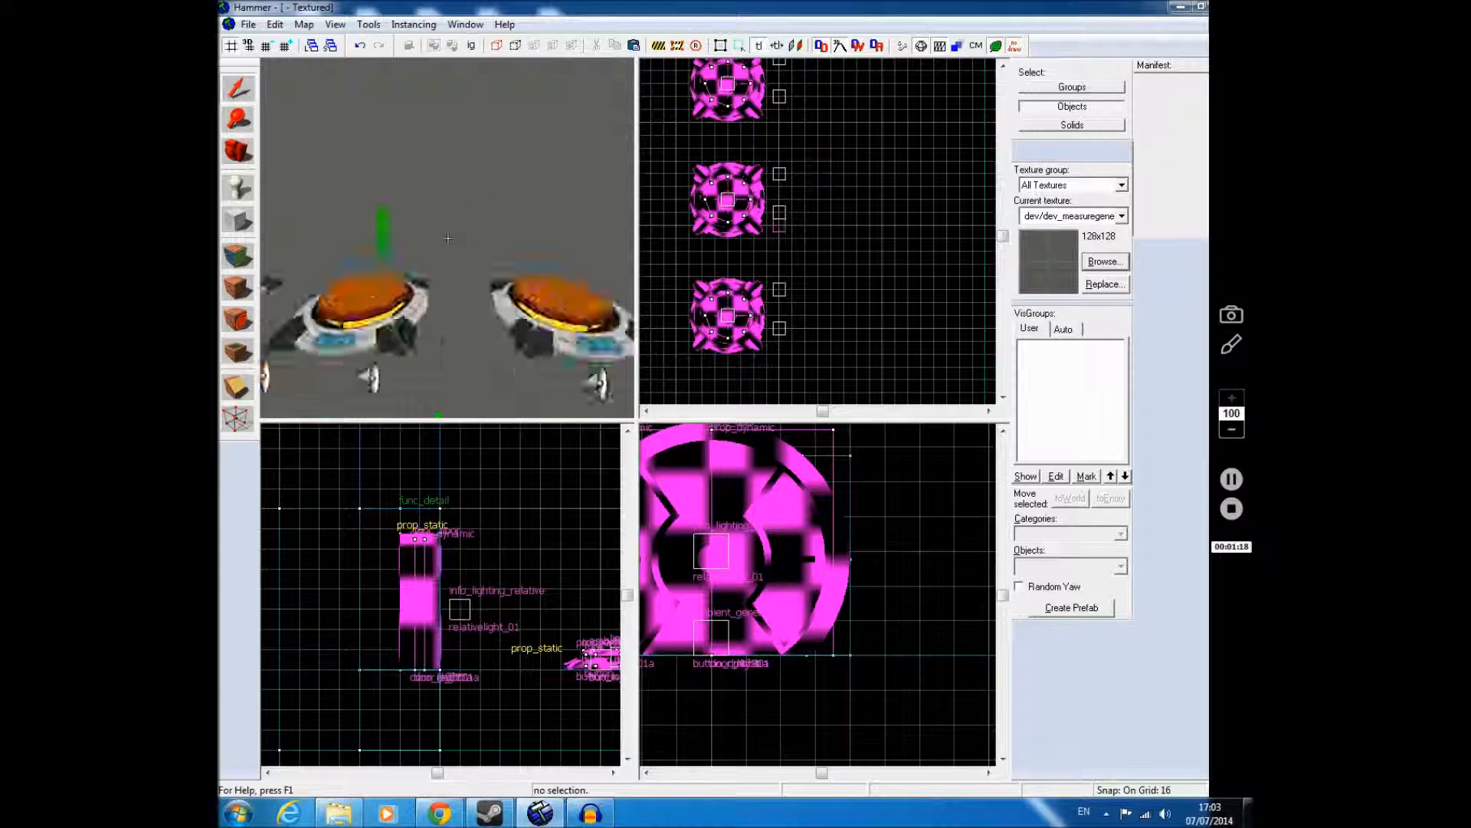
key(w)
key(z)
Step: Place three logic_branch entities side by side on the surface shown in the 3D view
click(239, 189)
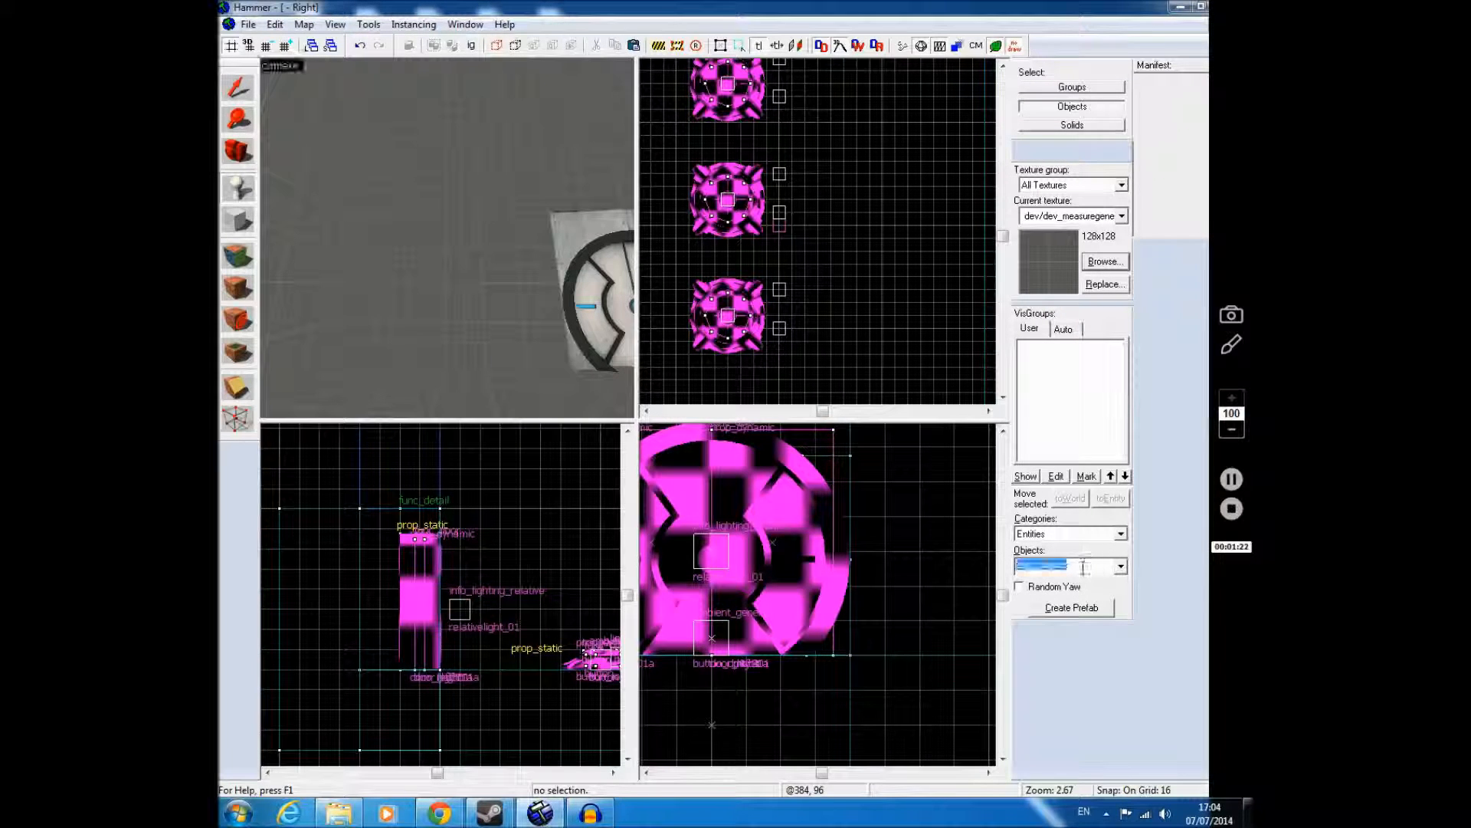
text(lo)
click(1056, 634)
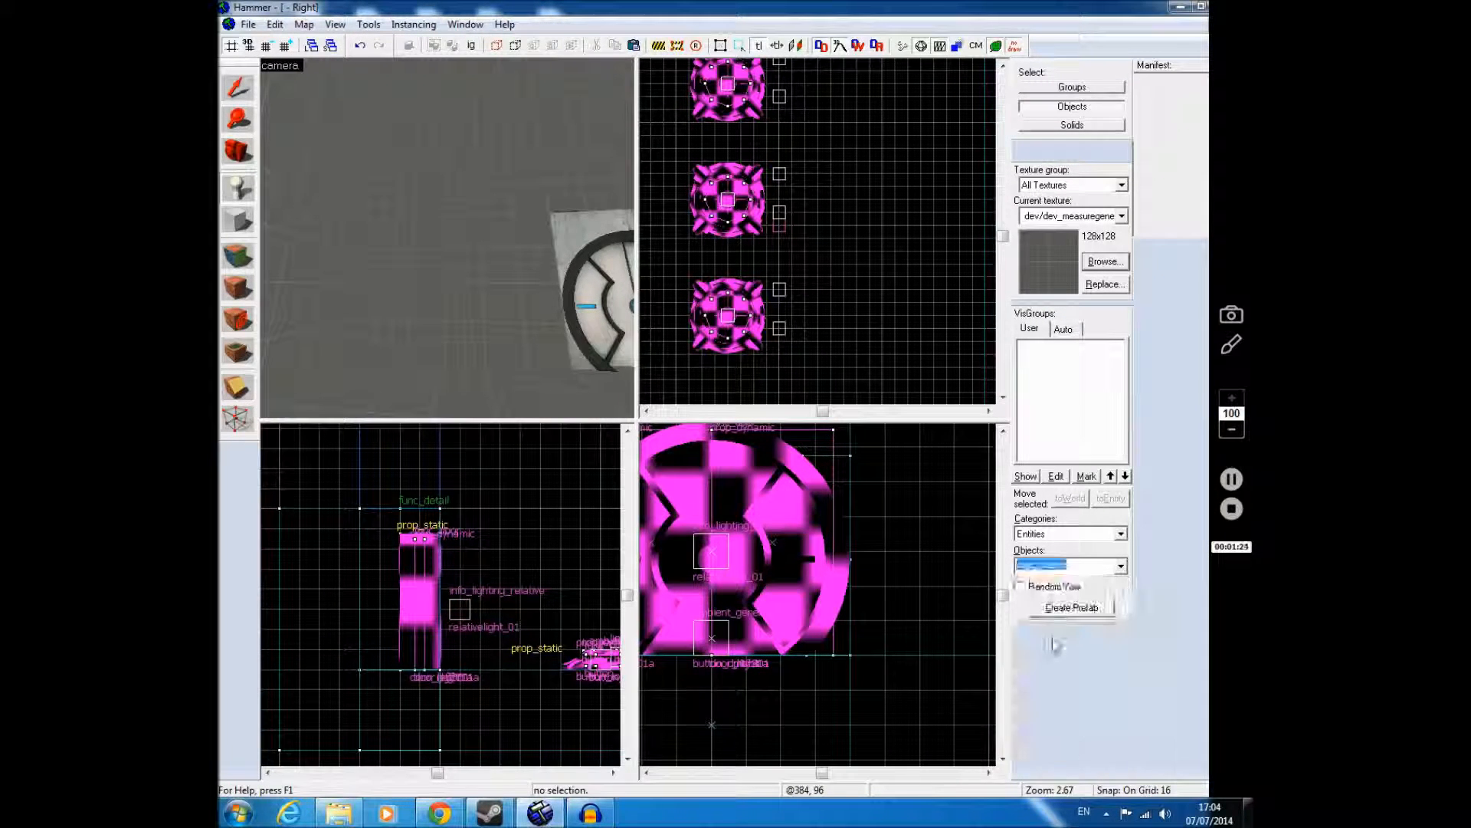
click(427, 214)
click(452, 215)
click(481, 212)
key(Escape)
key(Escape)
Step: Move one logic_branch entity up and away from the door wall in the front view
key(z)
key(w)
key(z)
click(447, 249)
scroll(448, 518, up, 5)
key(Up)
drag(469, 580, 493, 527)
Step: Move the other two logic_branch entities up and away from the wall, aligned with the first one in the front view
click(494, 270)
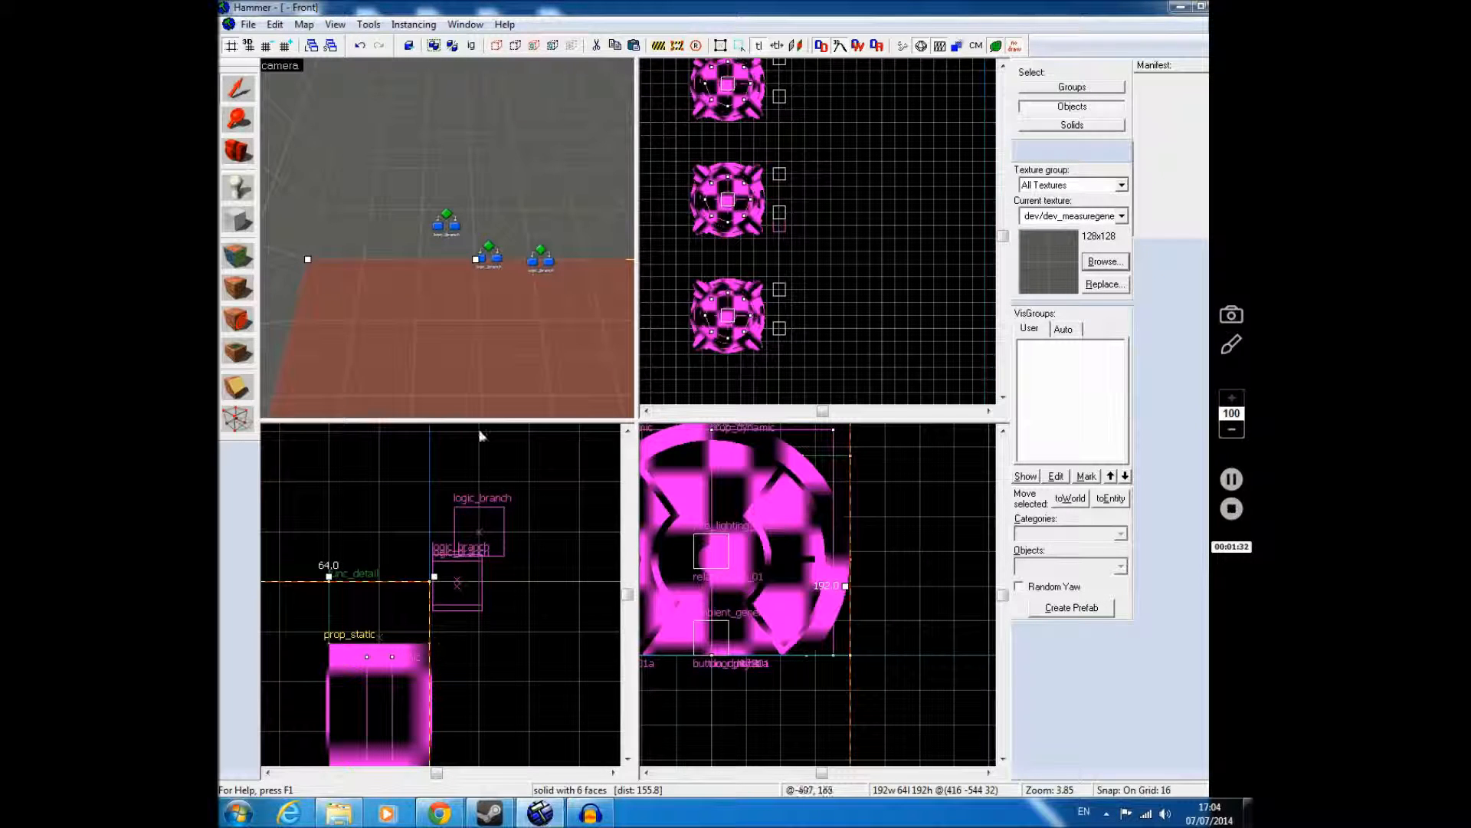
click(489, 253)
click(549, 265)
drag(449, 588, 472, 537)
click(517, 619)
key(z)
key(w)
key(z)
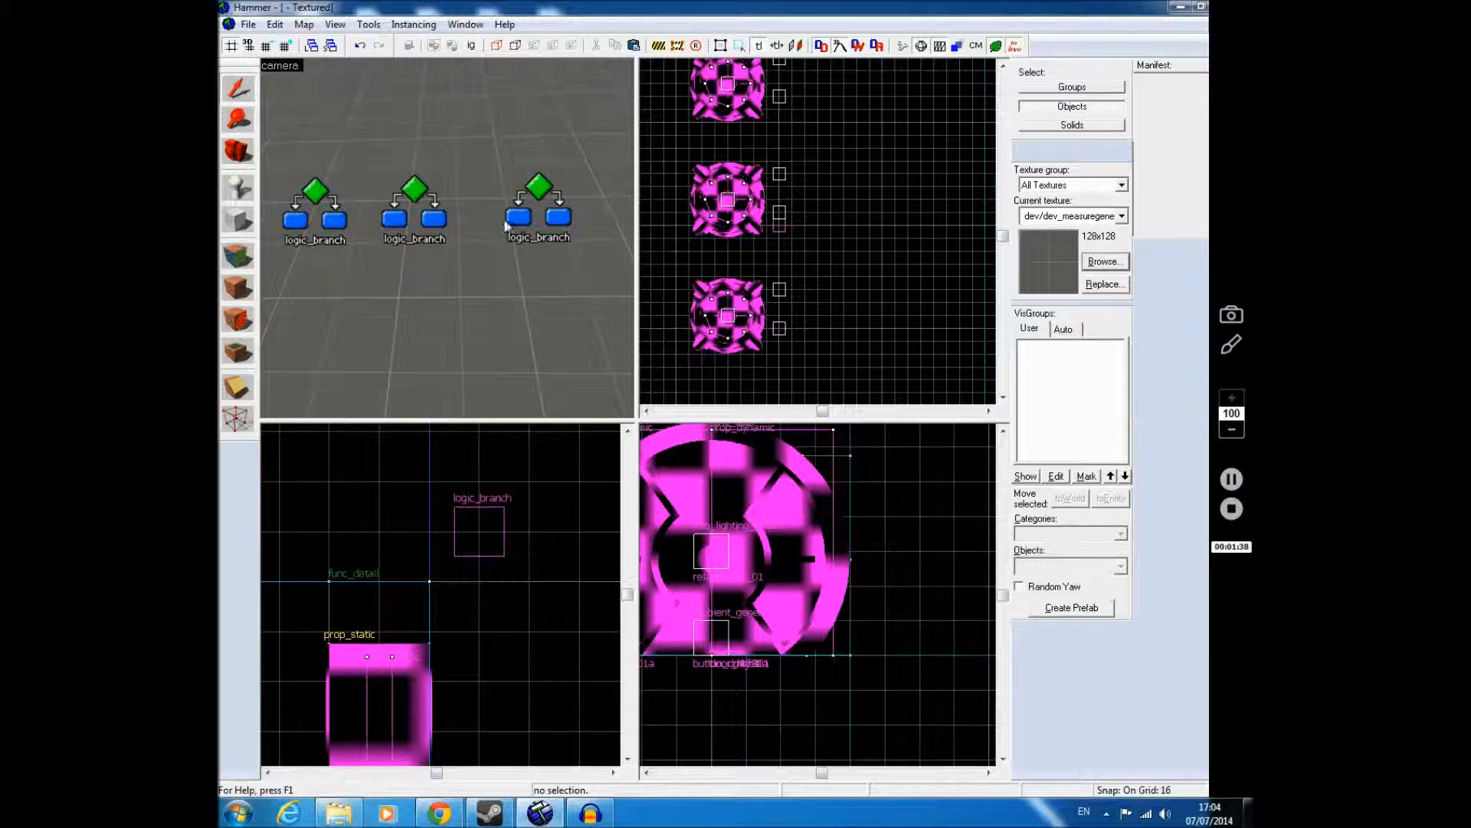
Step: Reposition the logic_branch entities in the top view so they sit in one row with clear gaps between them
scroll(839, 252, down, 5)
scroll(766, 230, up, 7)
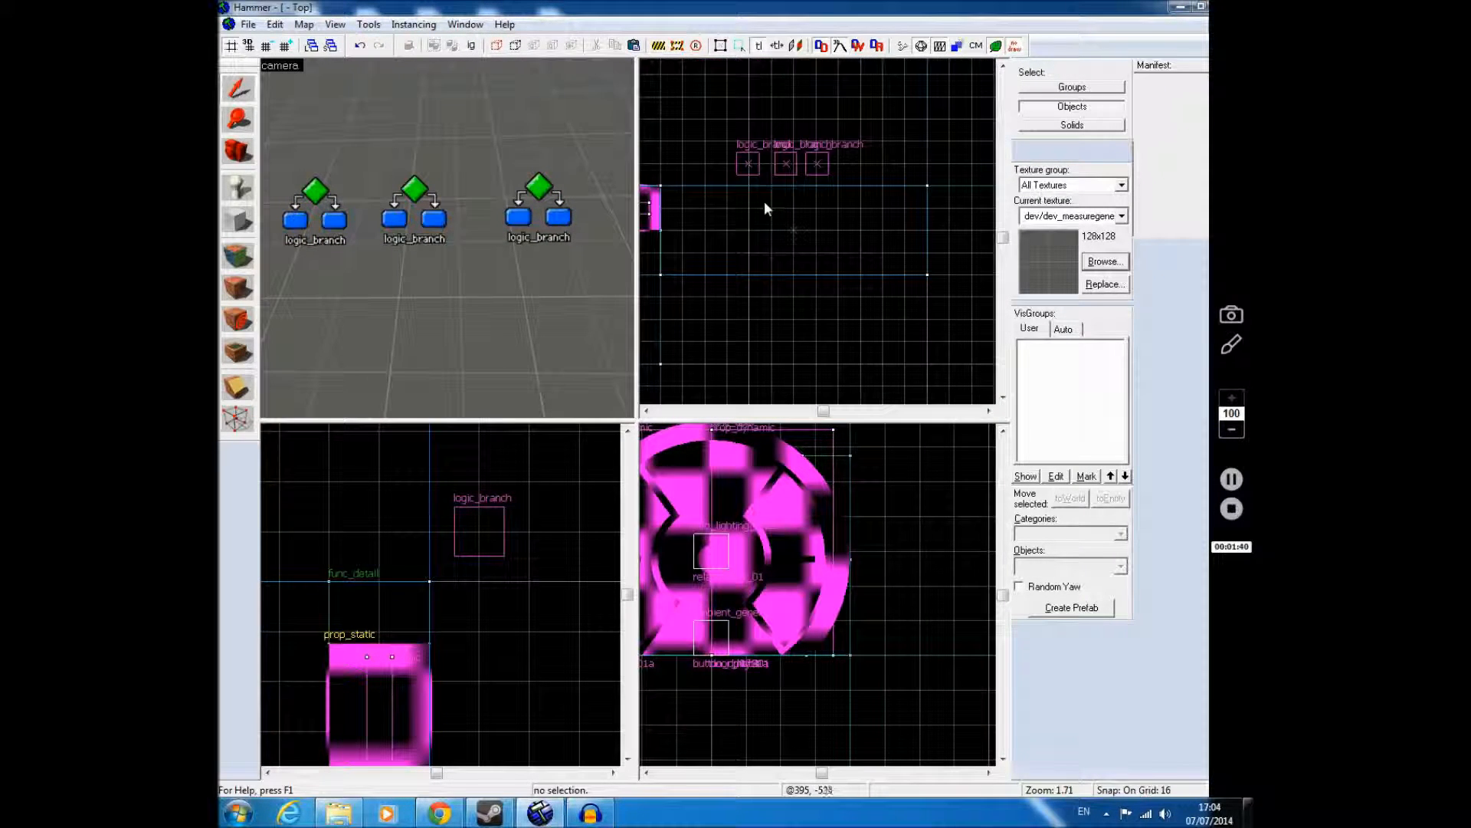
click(750, 164)
drag(740, 162, 839, 162)
click(418, 212)
click(869, 159)
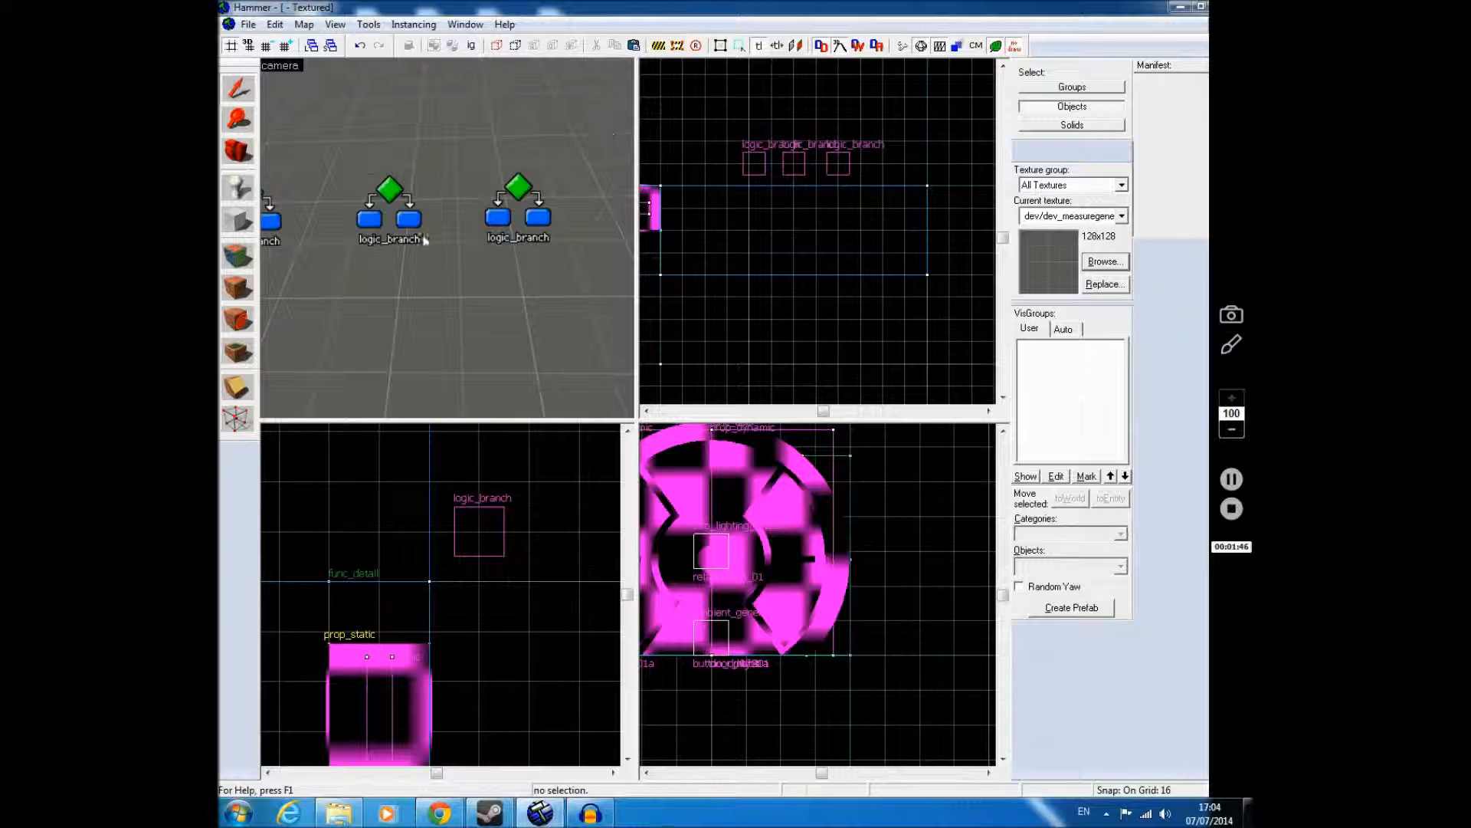
Step: Name the first logic_branch entity in the row branch_1
key(z)
key(s)
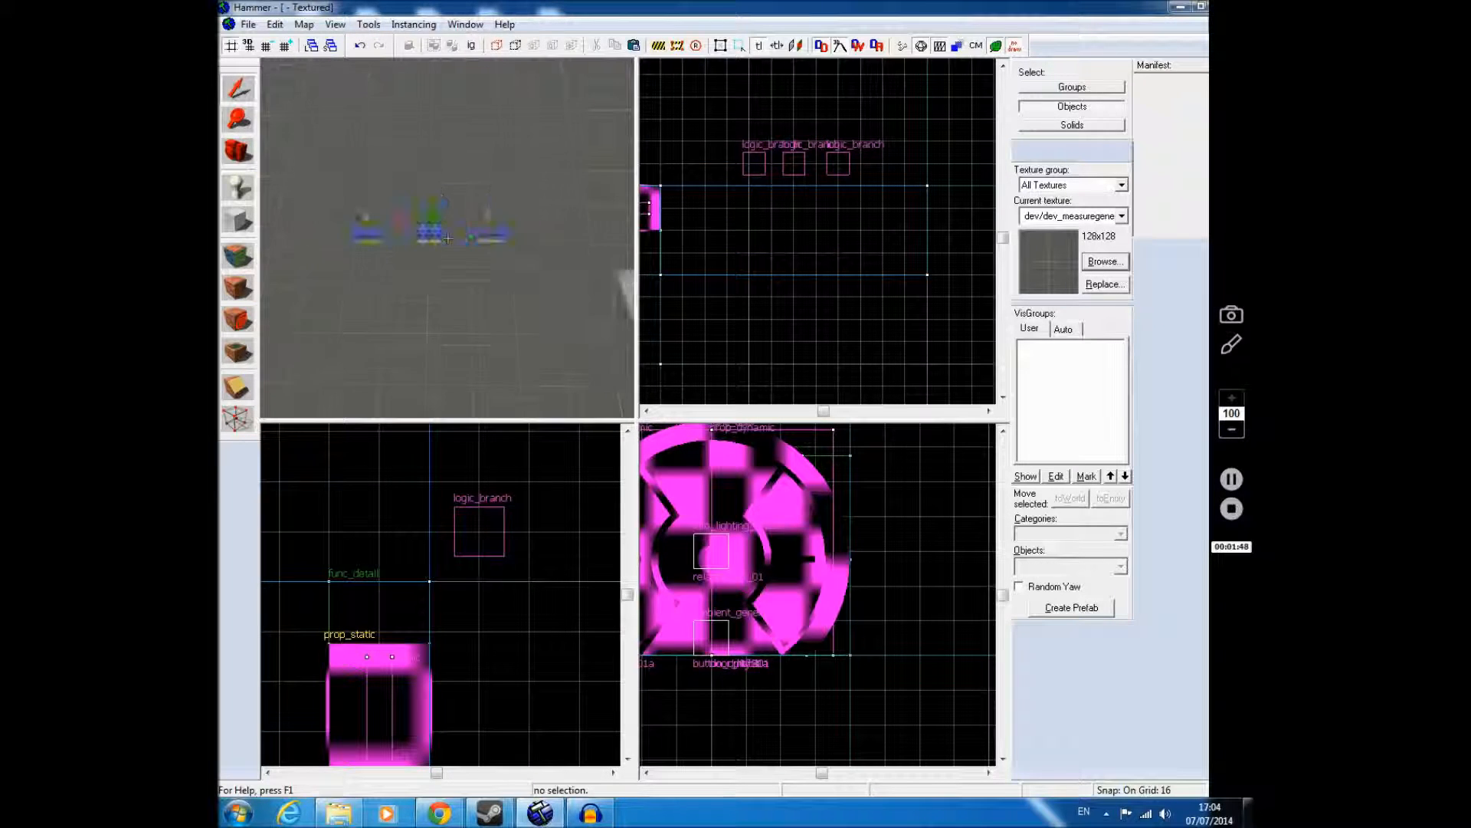
key(w)
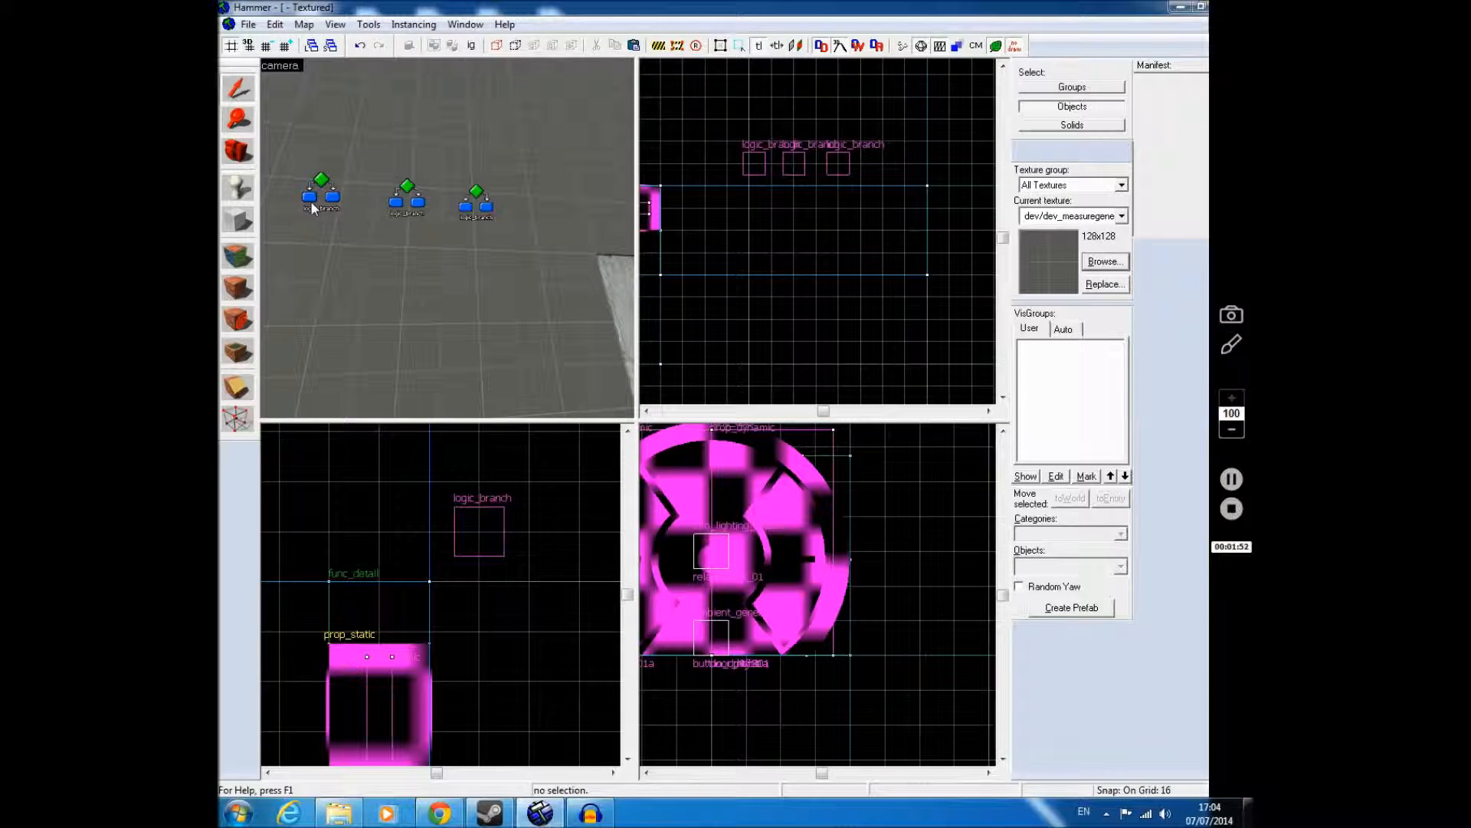
double_click(312, 205)
click(807, 326)
text(branch_1)
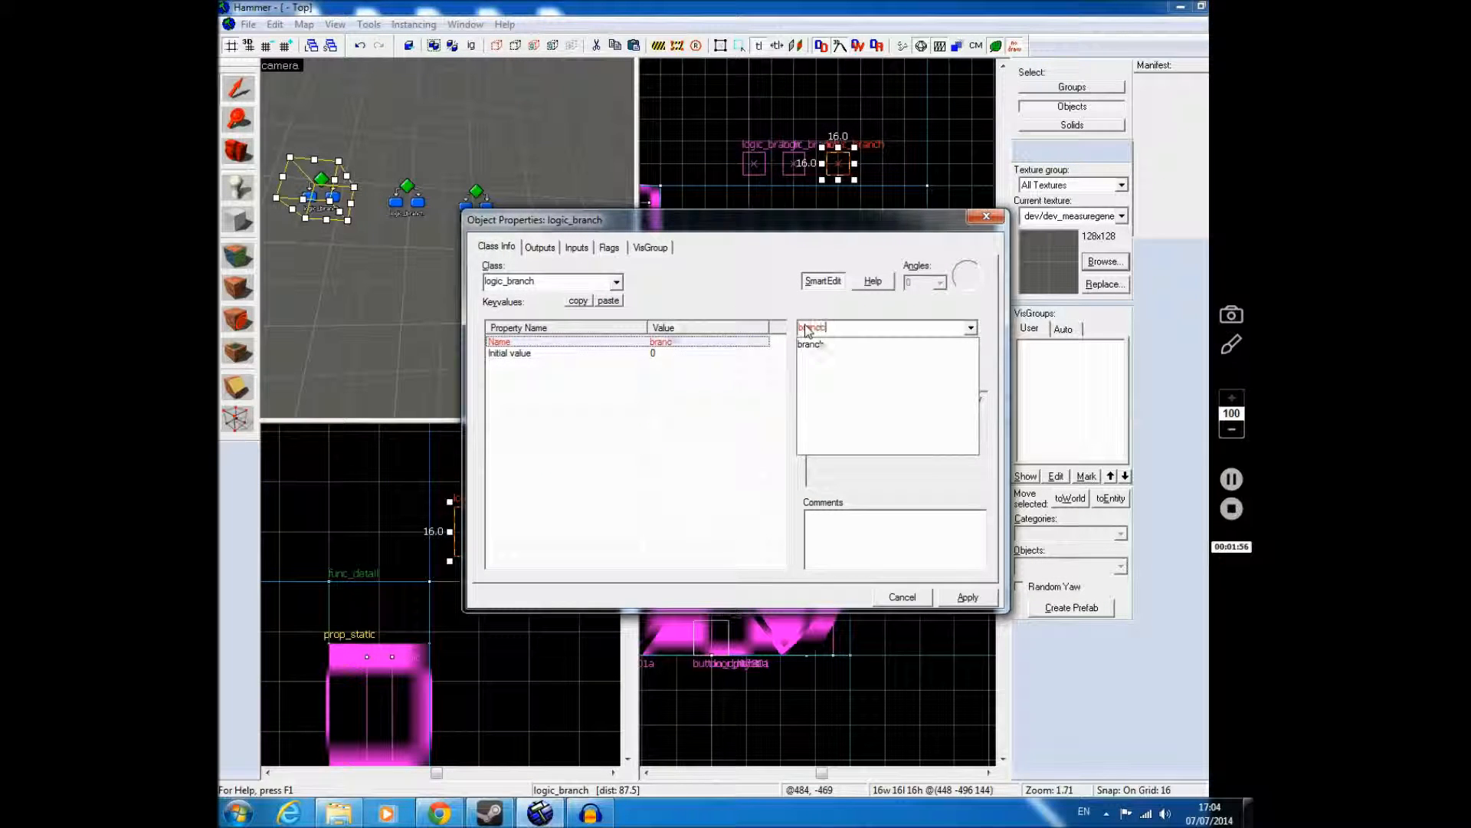
click(964, 596)
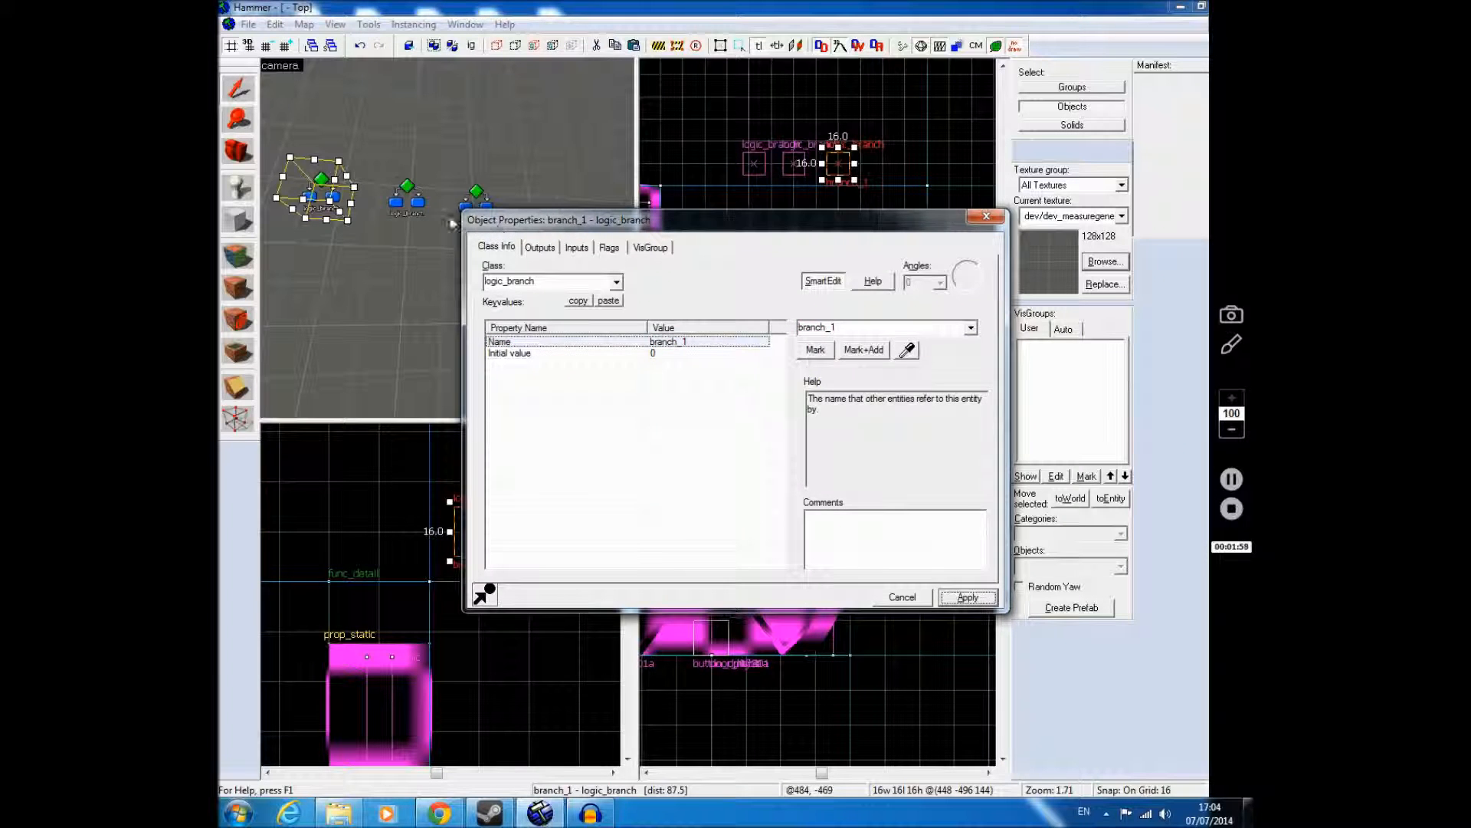
Step: Name the middle logic_branch entity branch_2
click(406, 198)
click(837, 326)
text(b)
key(Down)
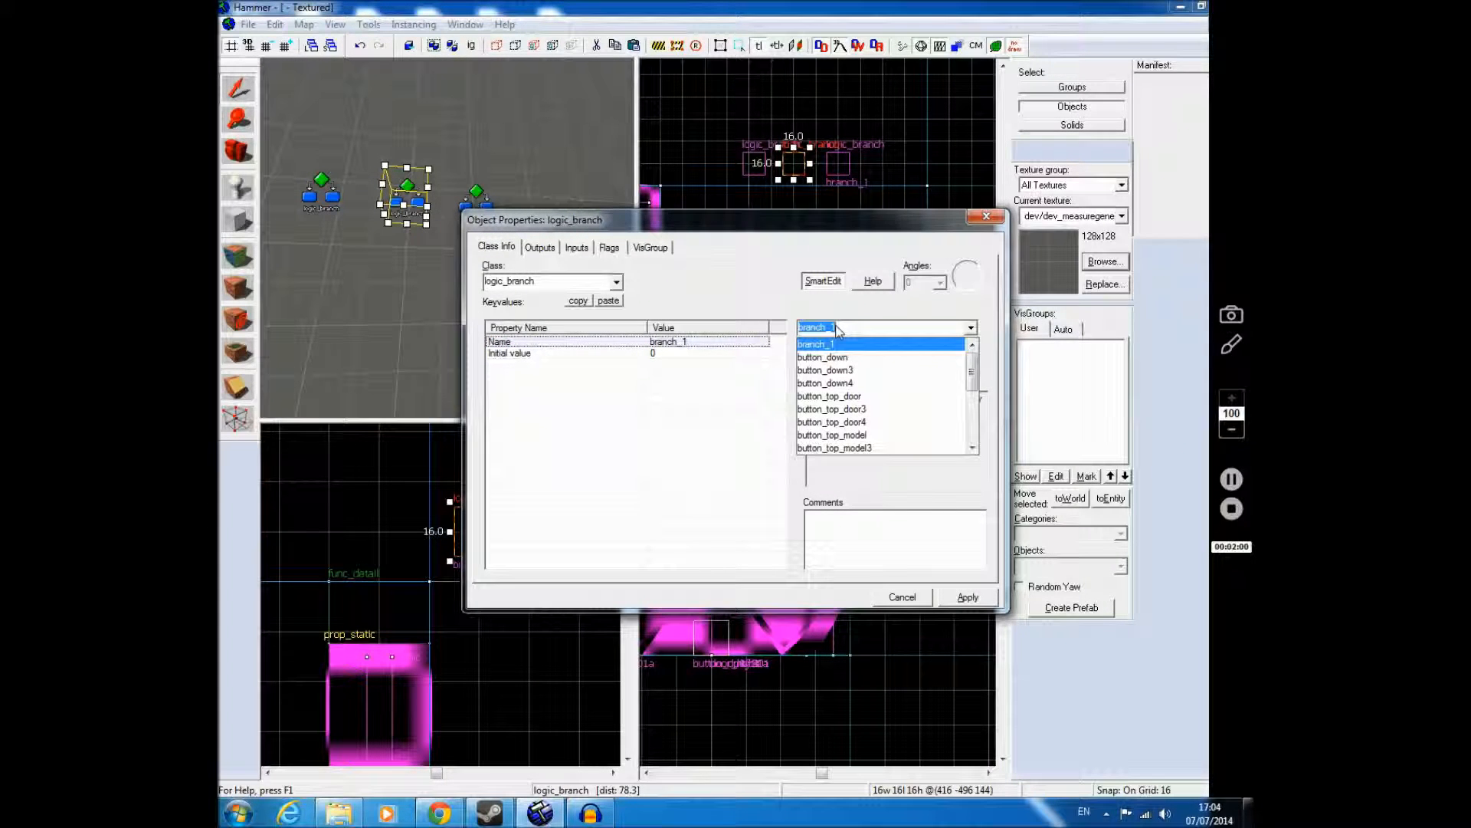
key(BackSpace)
text(2)
click(967, 596)
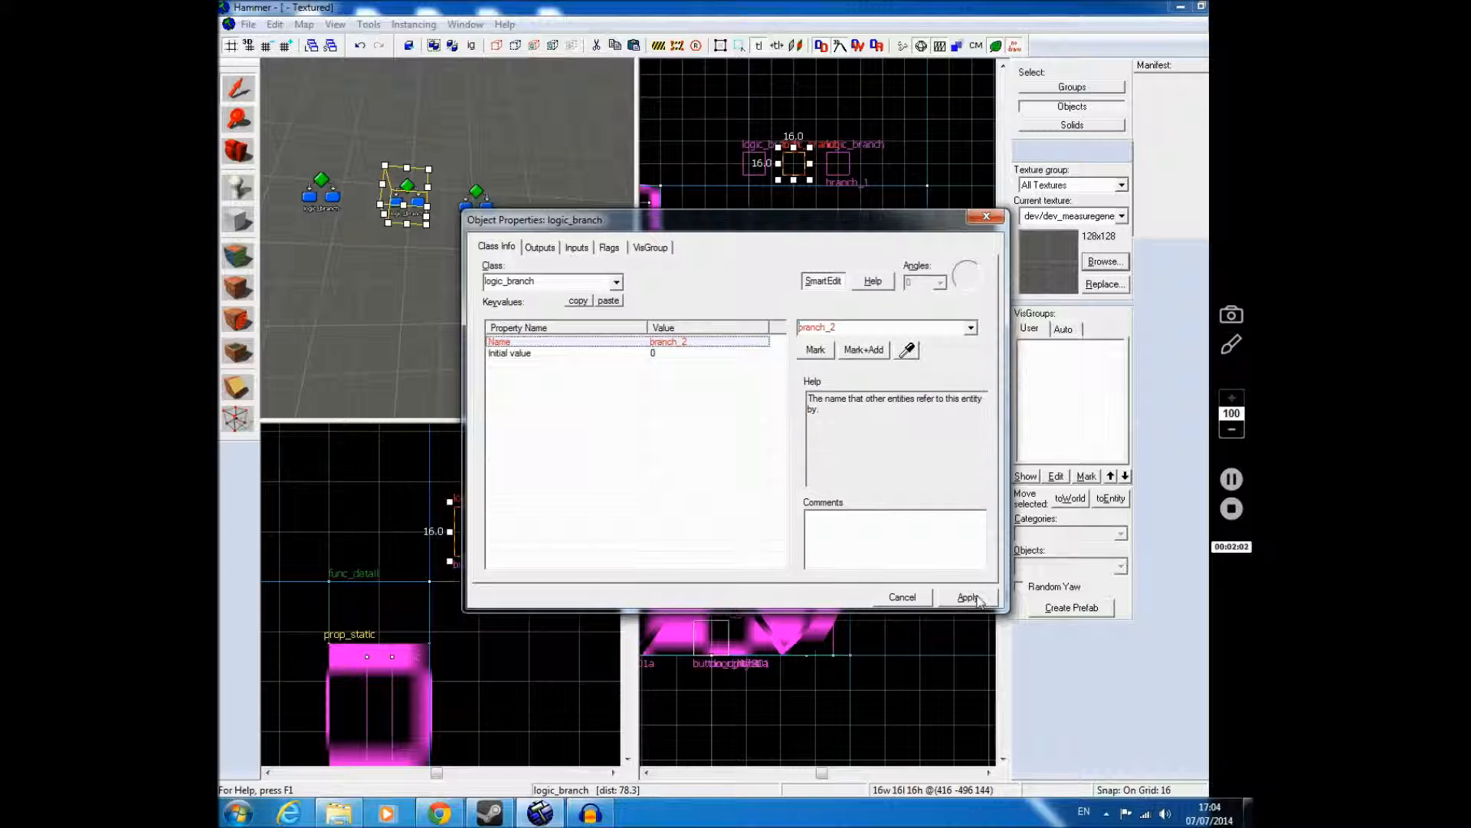
Step: Name the remaining logic_branch entity in the row branch_3, apply it and close its properties
click(476, 193)
click(818, 332)
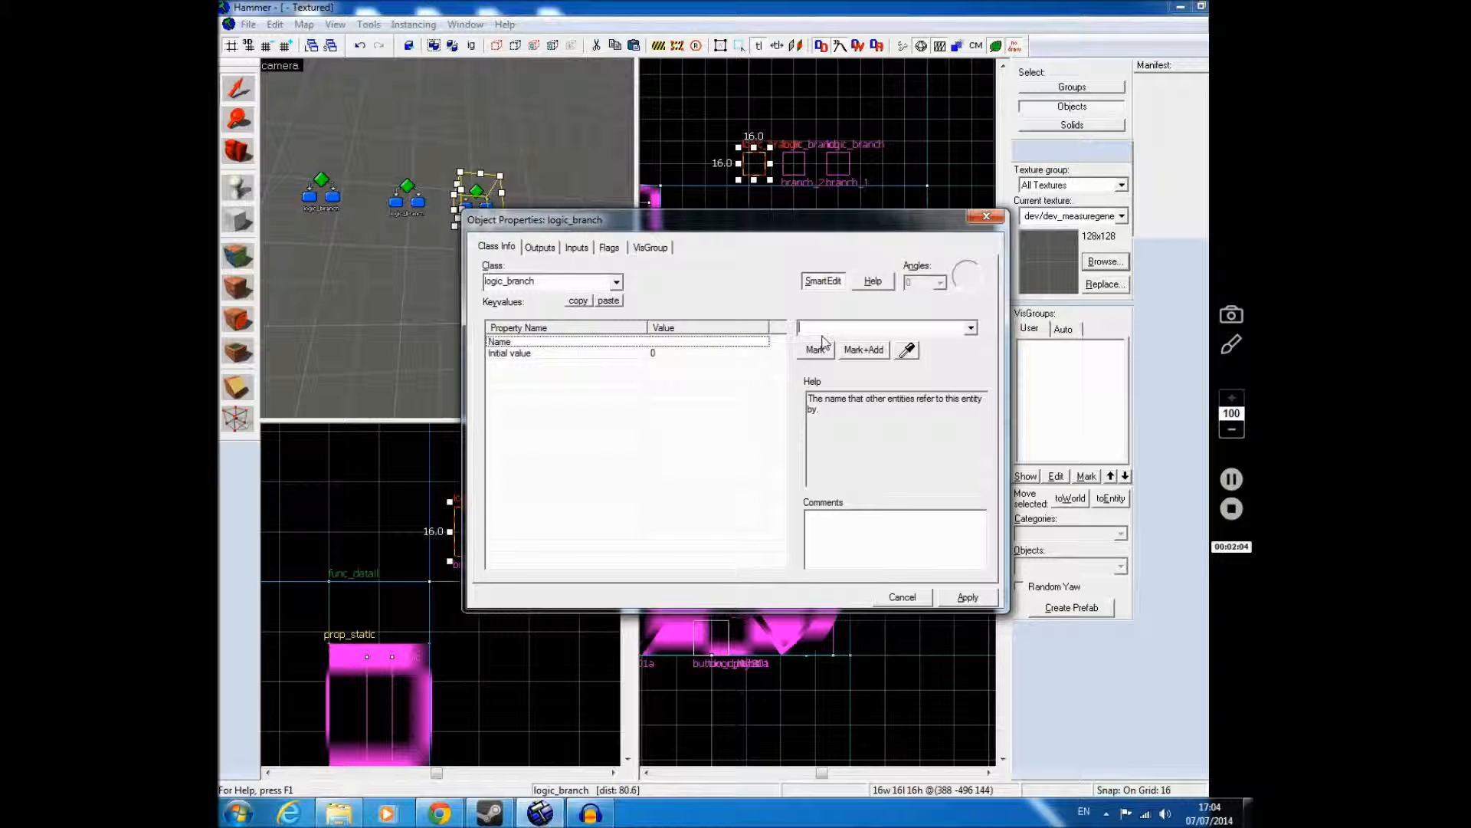
text(b)
key(Down)
key(BackSpace)
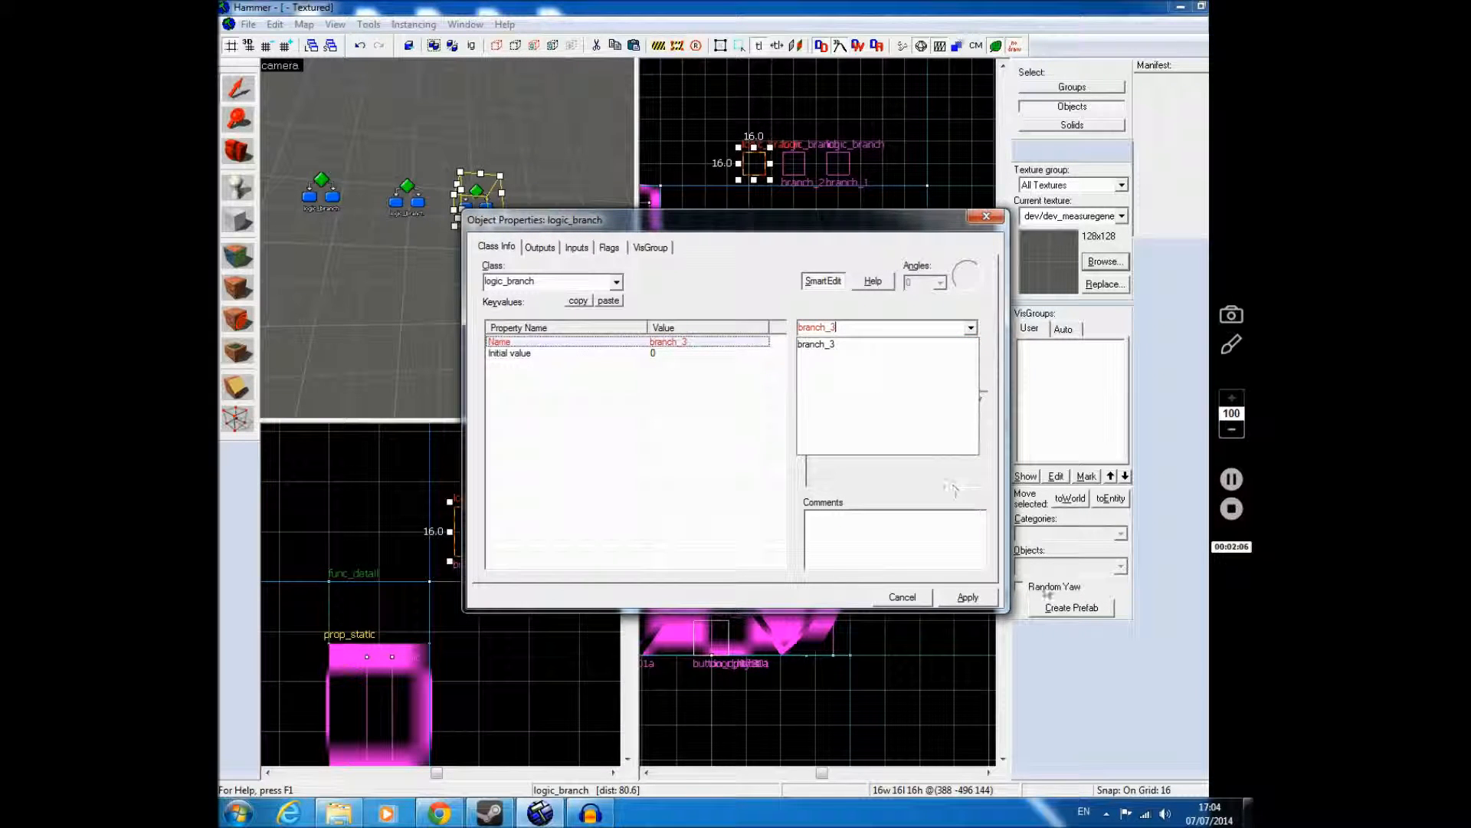
text(3)
click(967, 596)
click(967, 596)
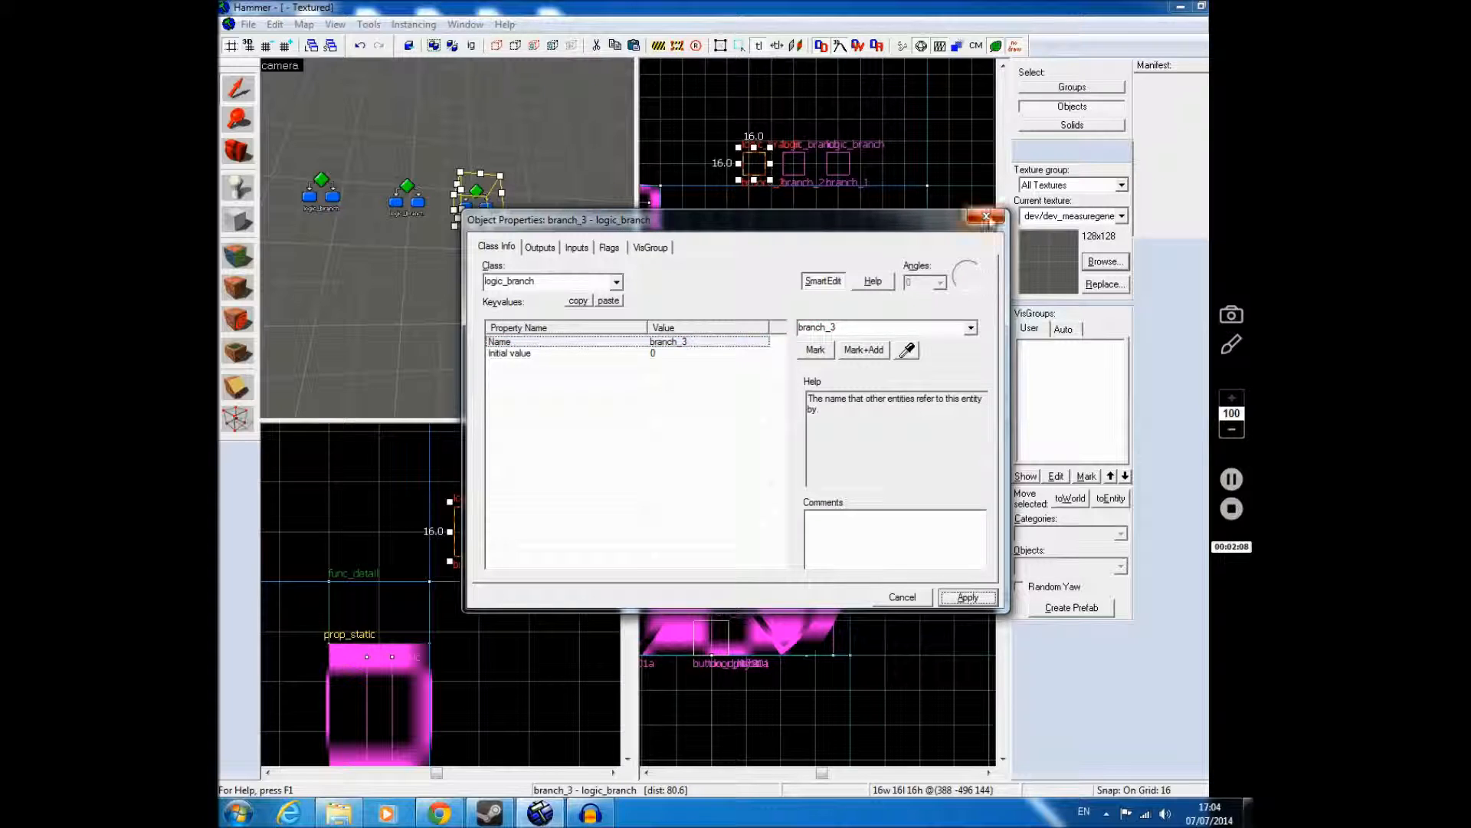
click(987, 218)
Step: Open the outputs of the first floor button's func_door, button_top_door, and remove the blank output added there
key(z)
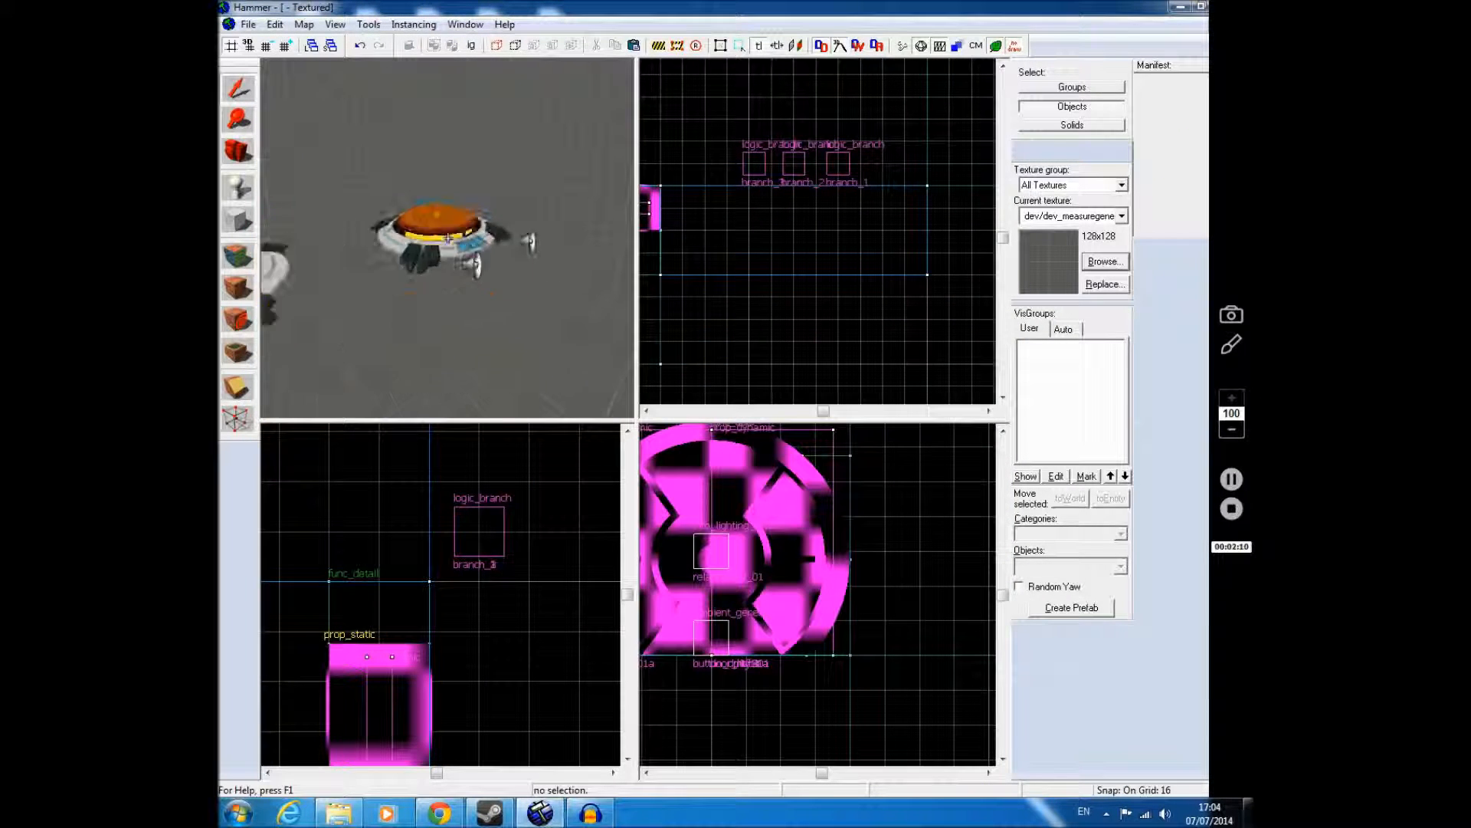
key(w)
key(z)
click(462, 241)
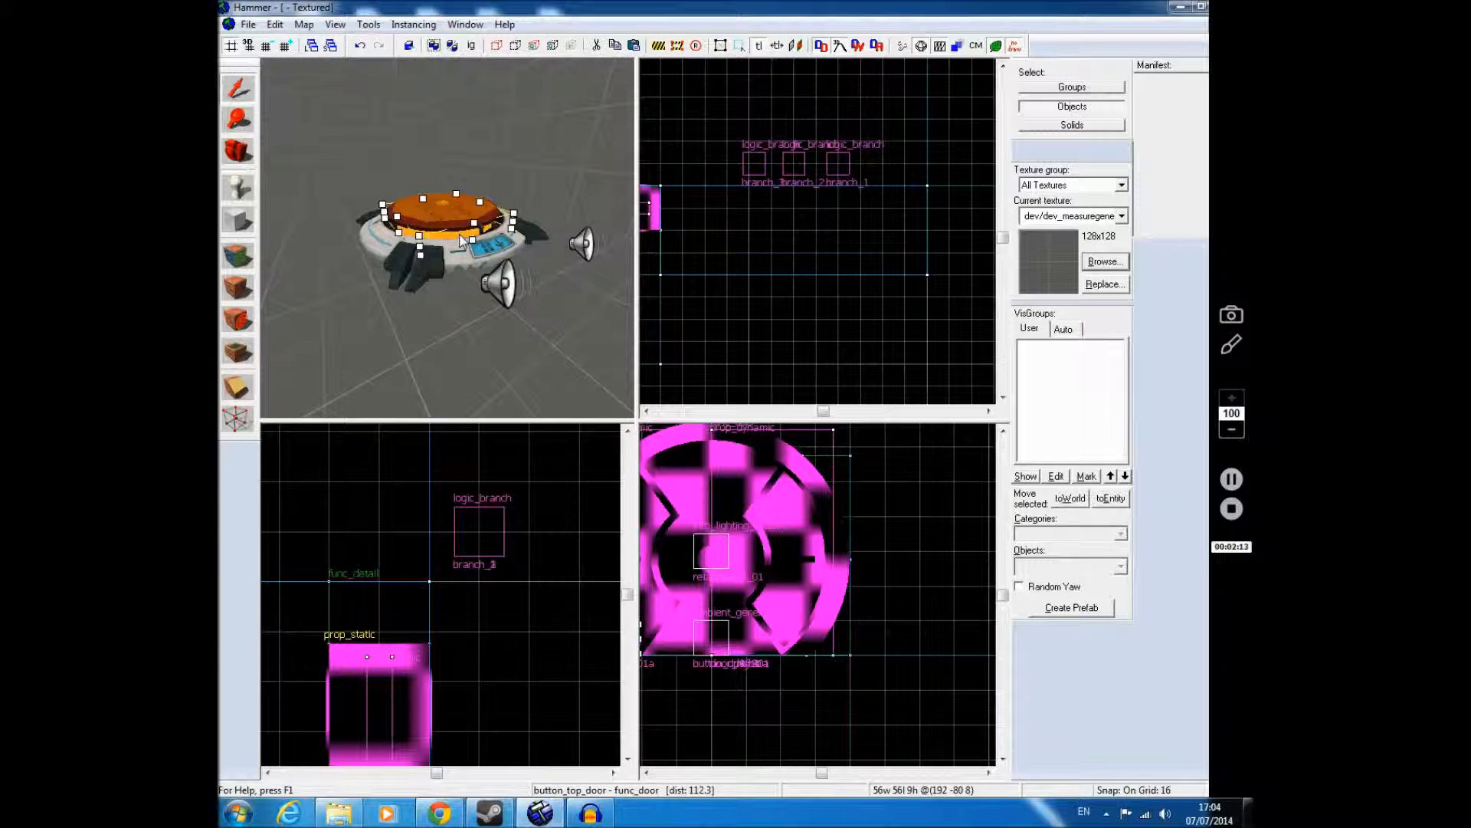
key(alt+Return)
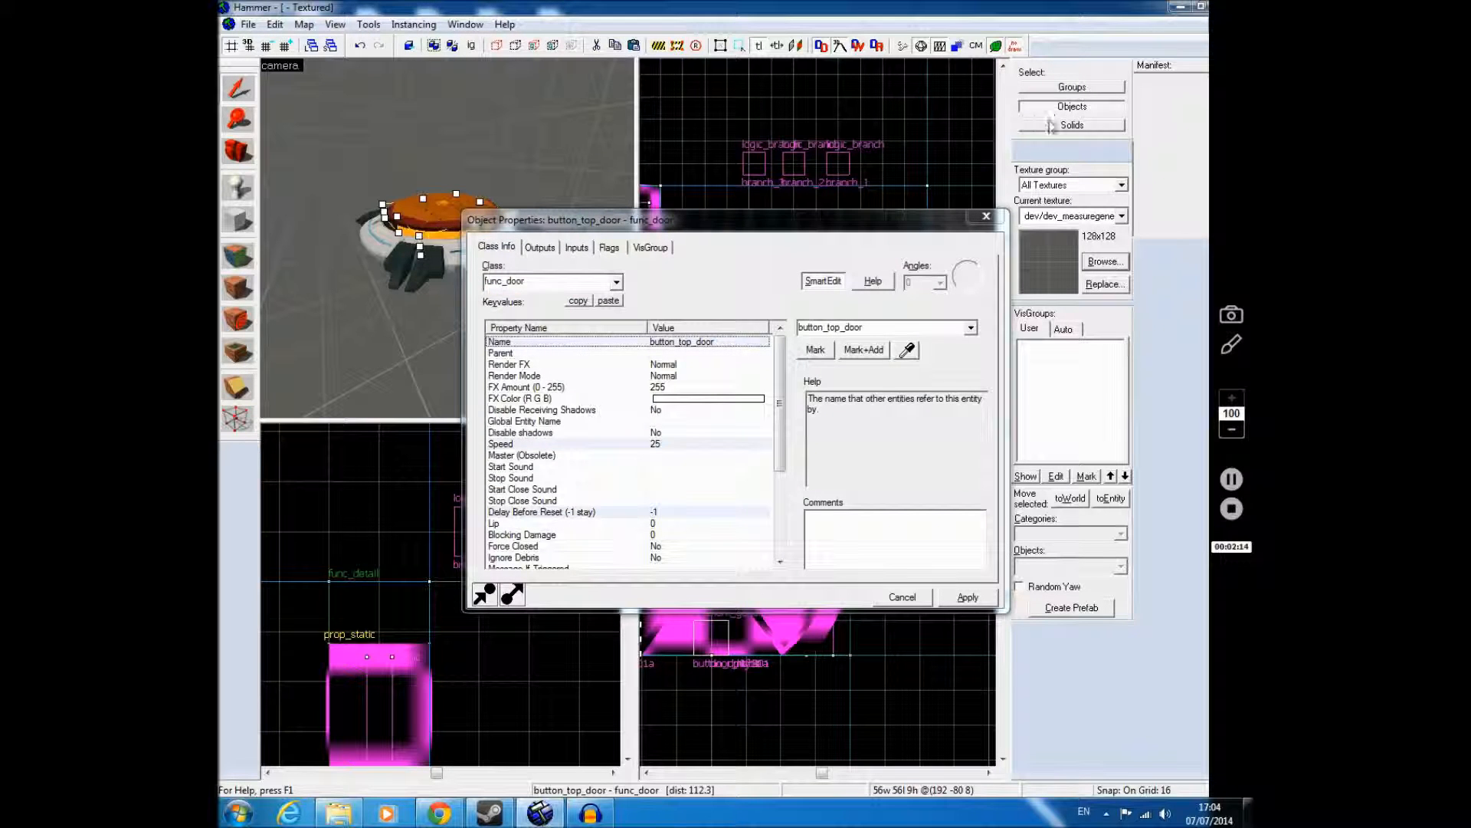
click(540, 247)
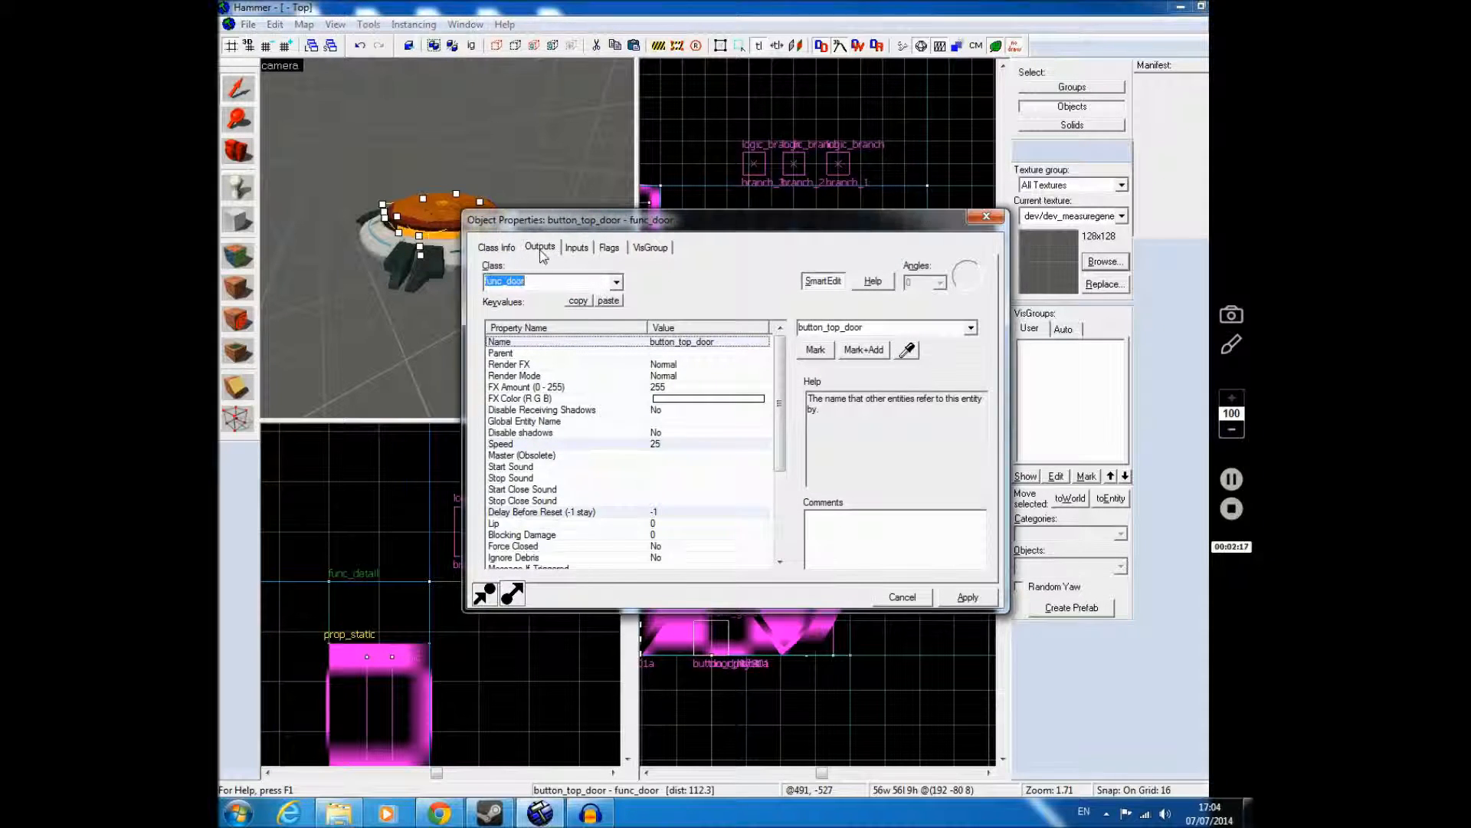
click(594, 565)
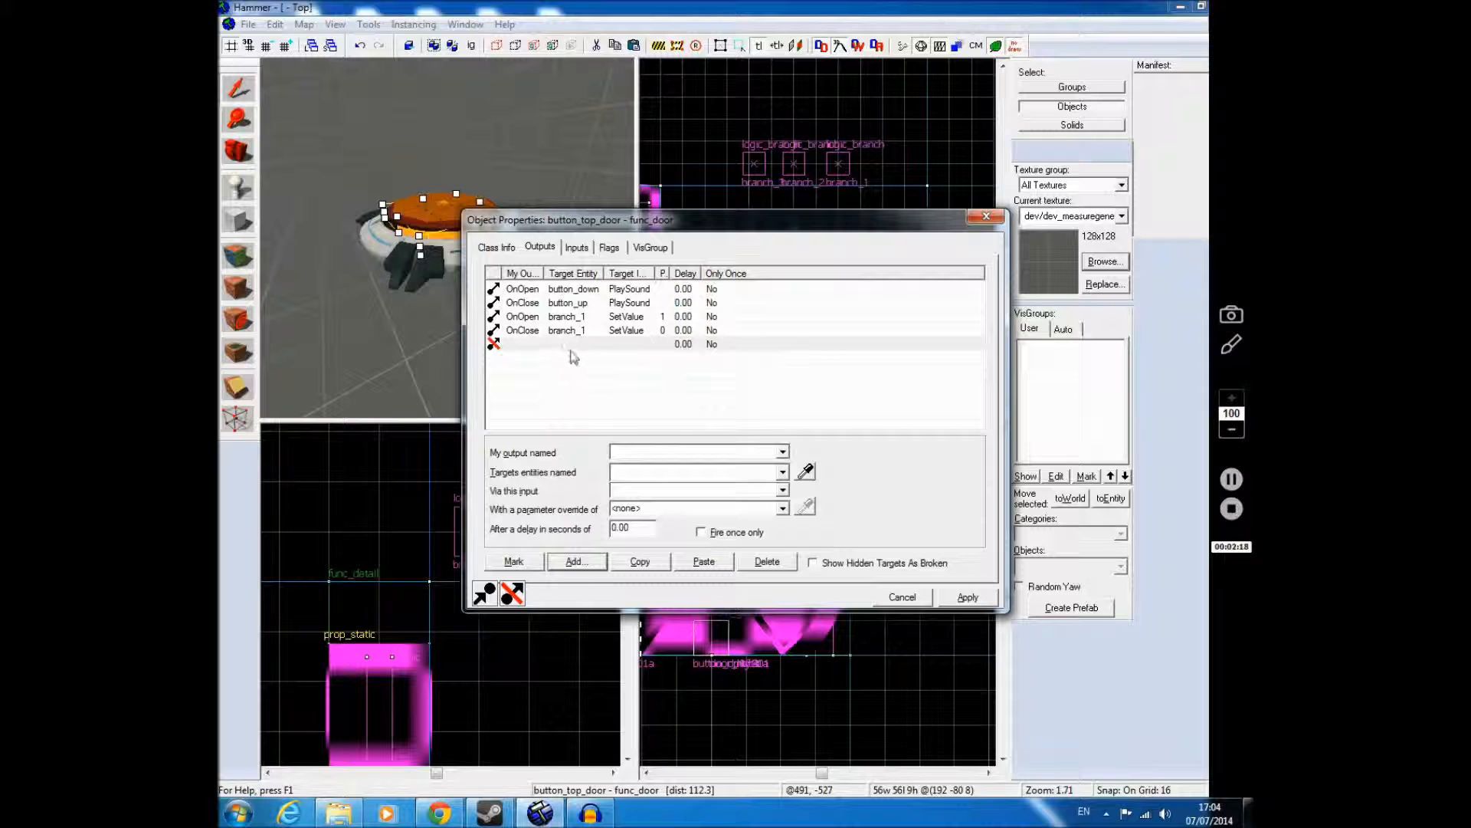
click(759, 566)
Step: Review the OnOpen and OnClose SetValue outputs targeting branch_1 and copy both of them
click(585, 318)
click(586, 331)
click(583, 317)
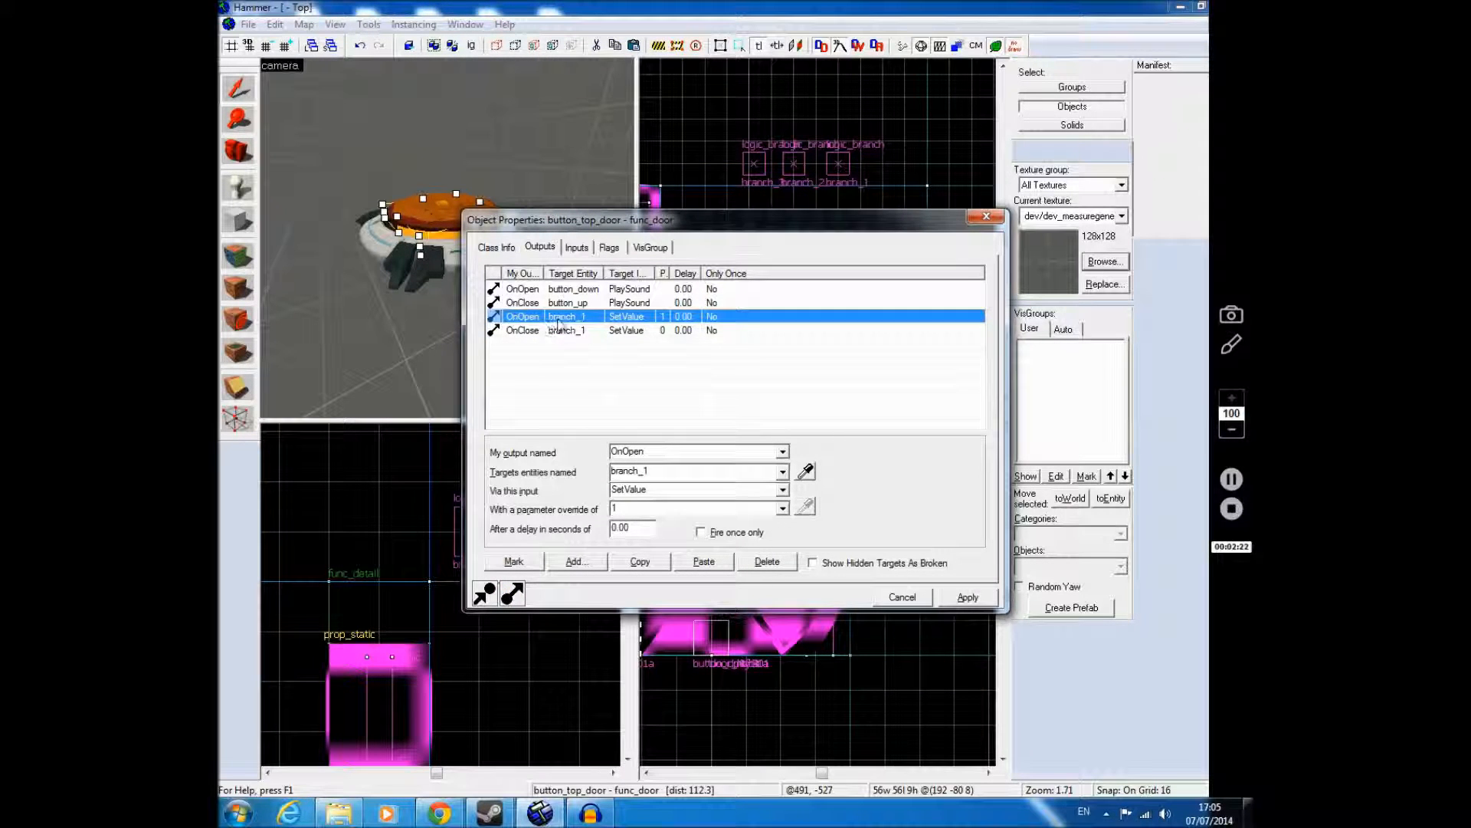
click(666, 334)
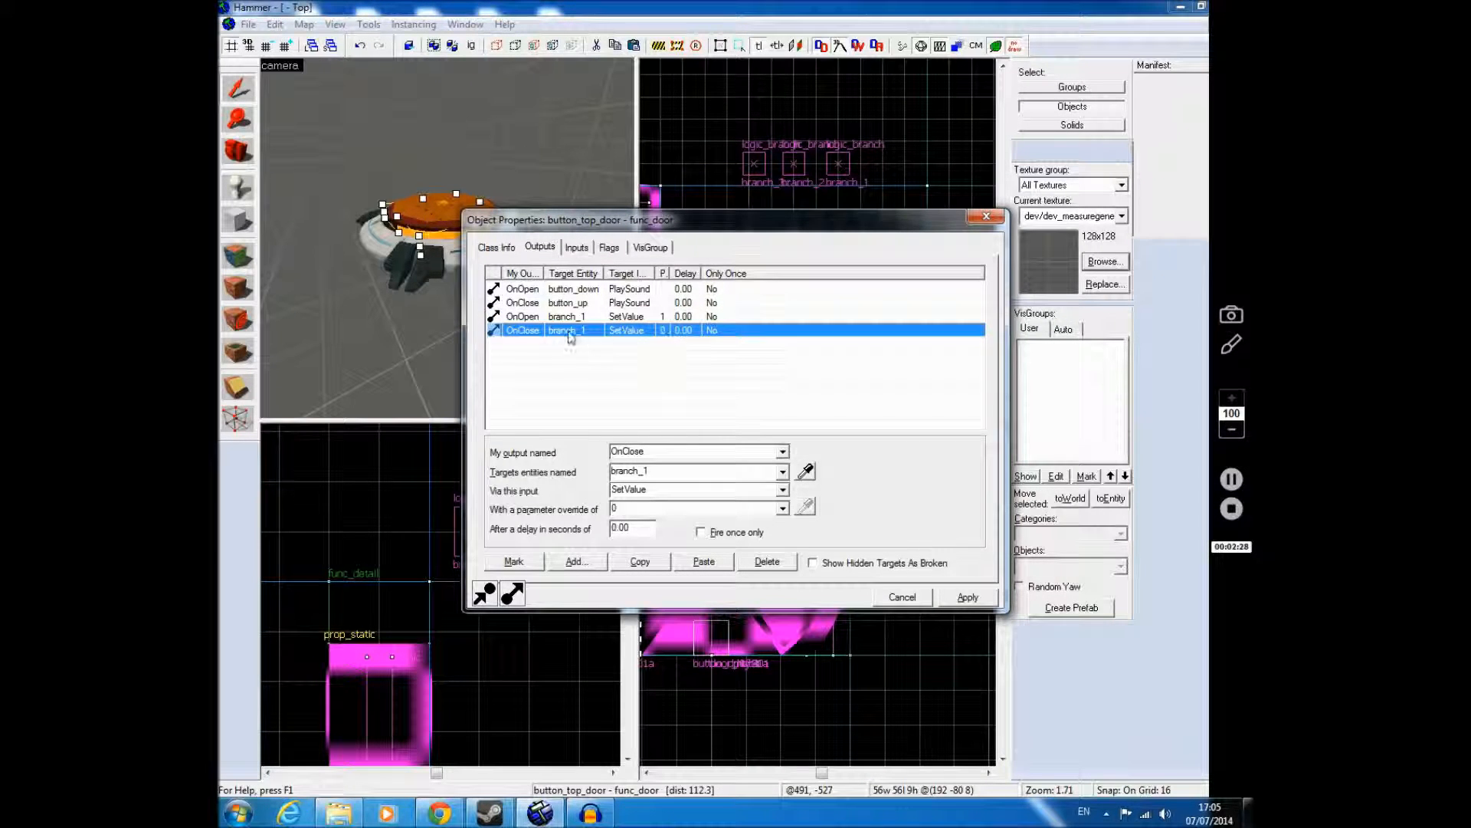
click(664, 317)
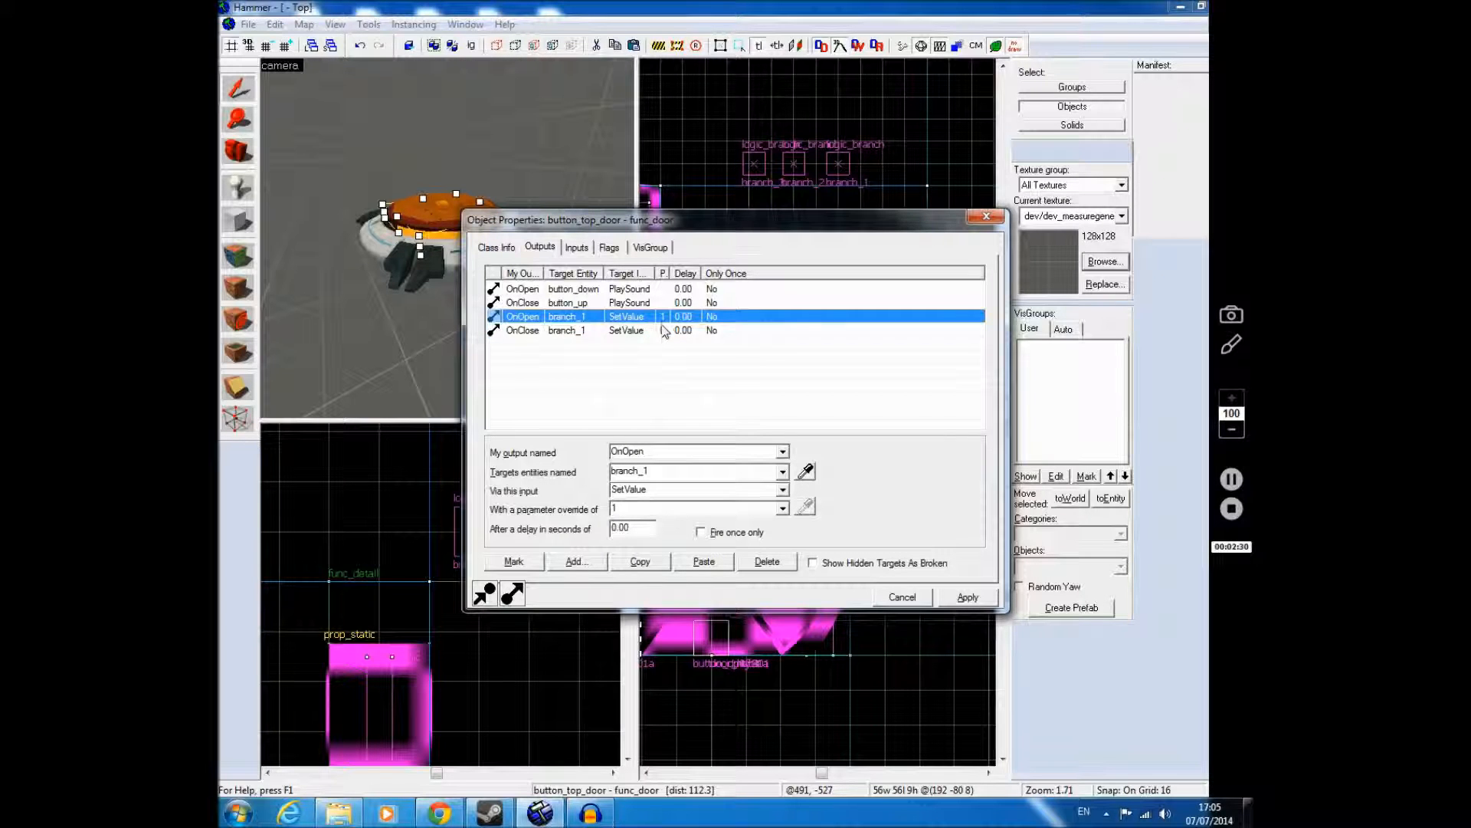
shift+click(658, 331)
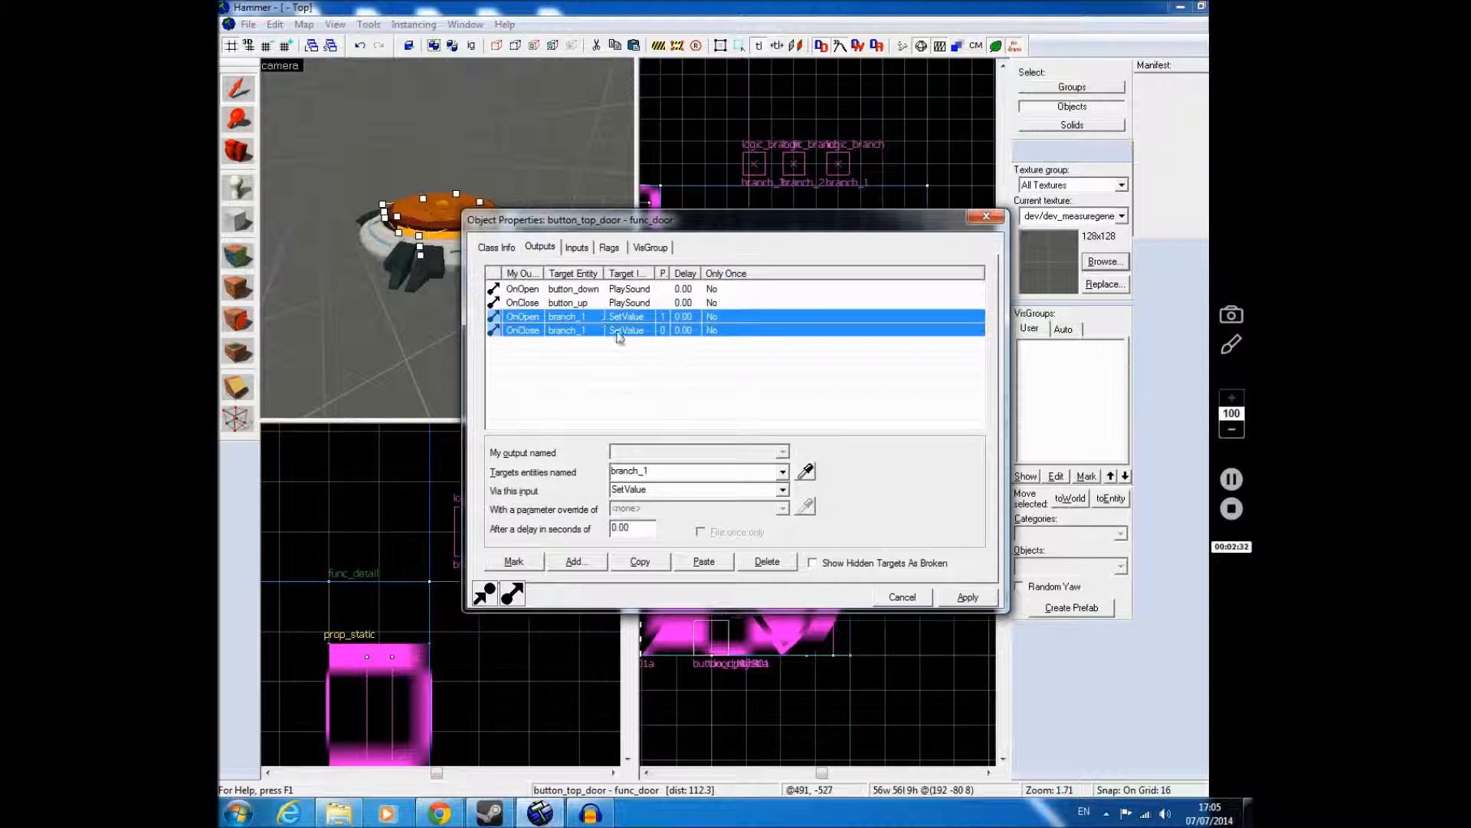
click(646, 566)
Step: On the second button's func_door, button_top_door3, replace the two branch_1 SetValue outputs with the copied pair
key(z)
key(w)
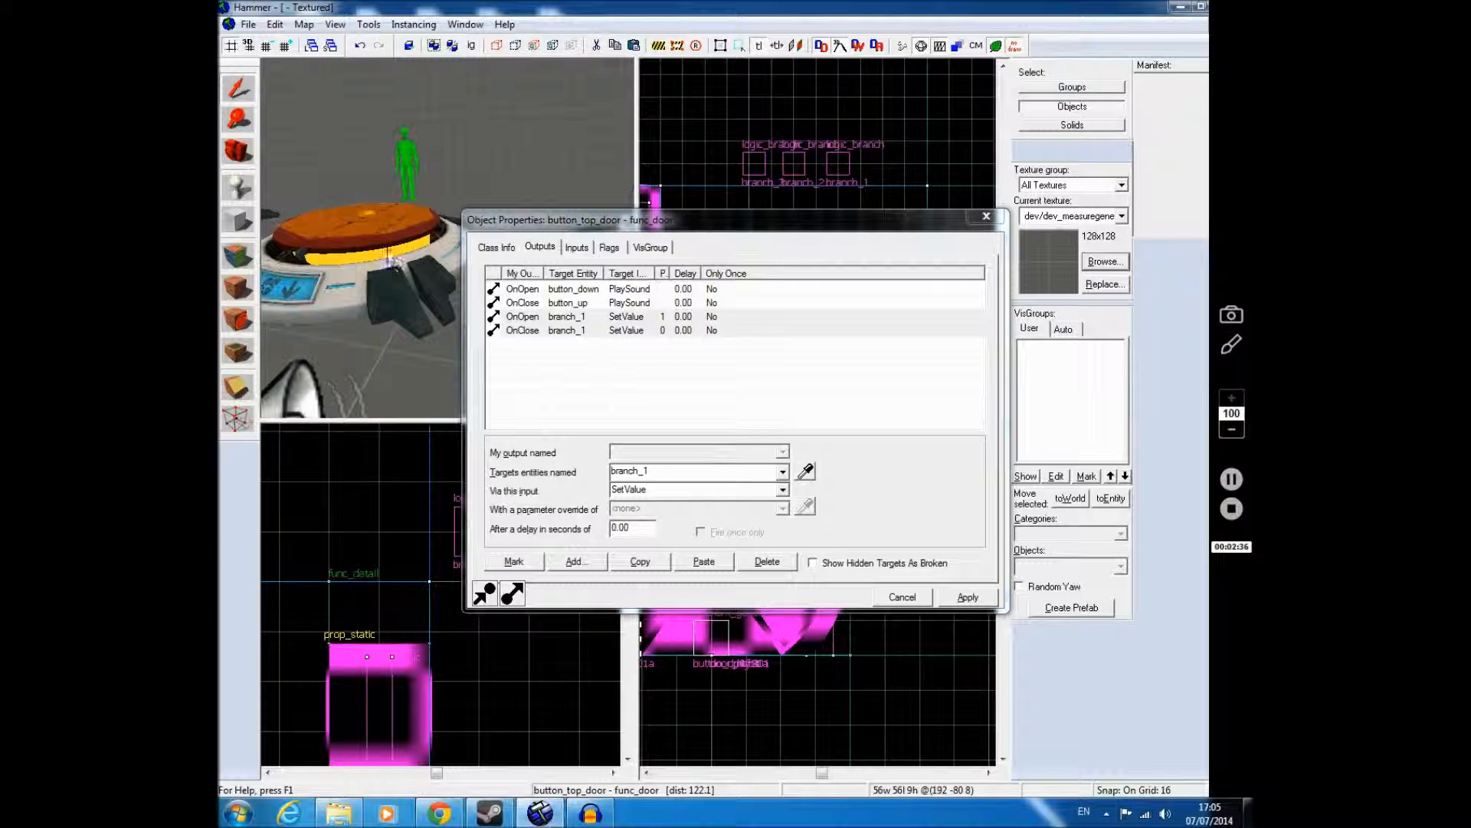
click(394, 262)
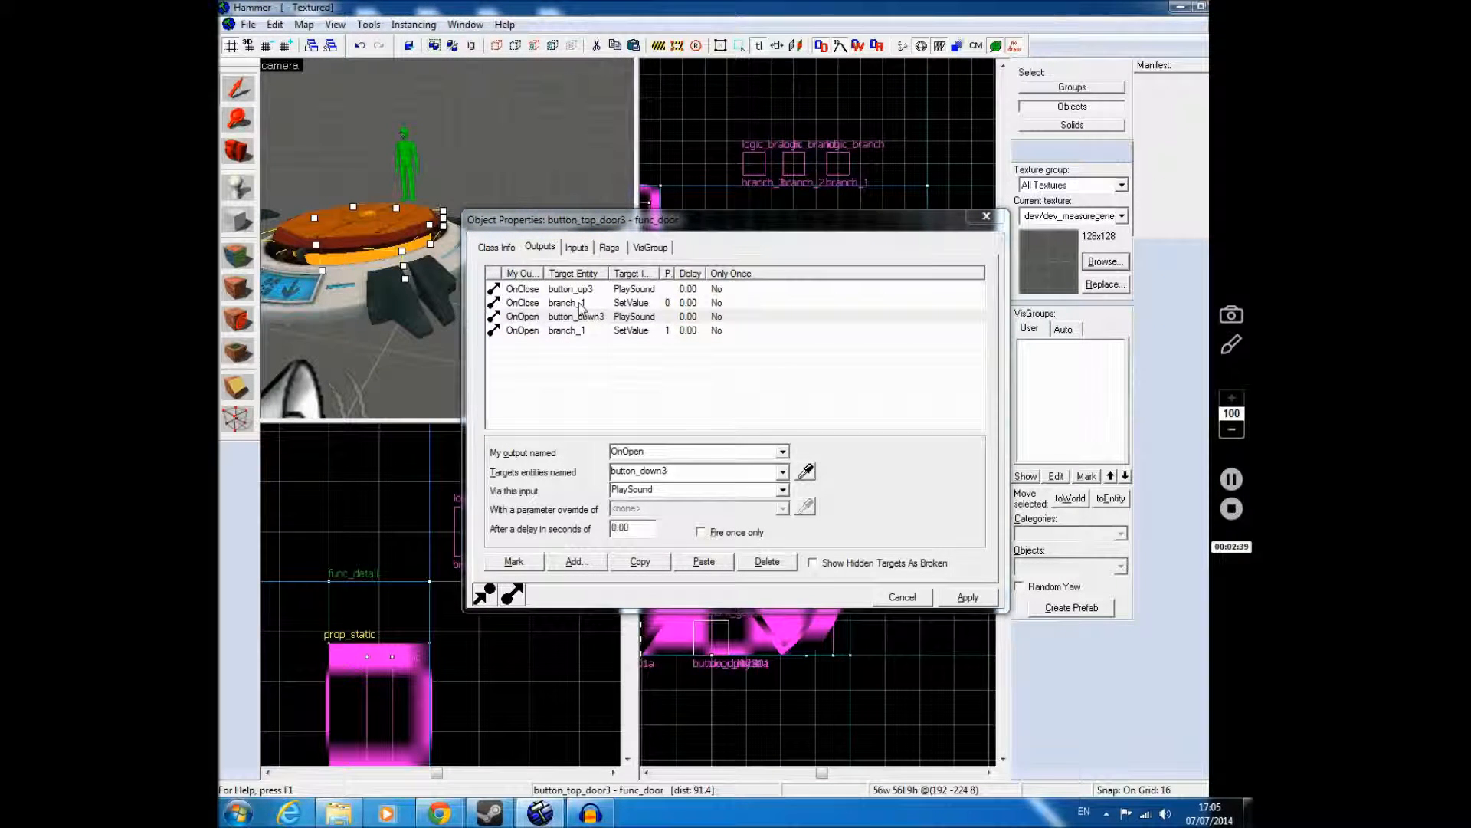
click(580, 304)
ctrl+click(577, 330)
click(766, 561)
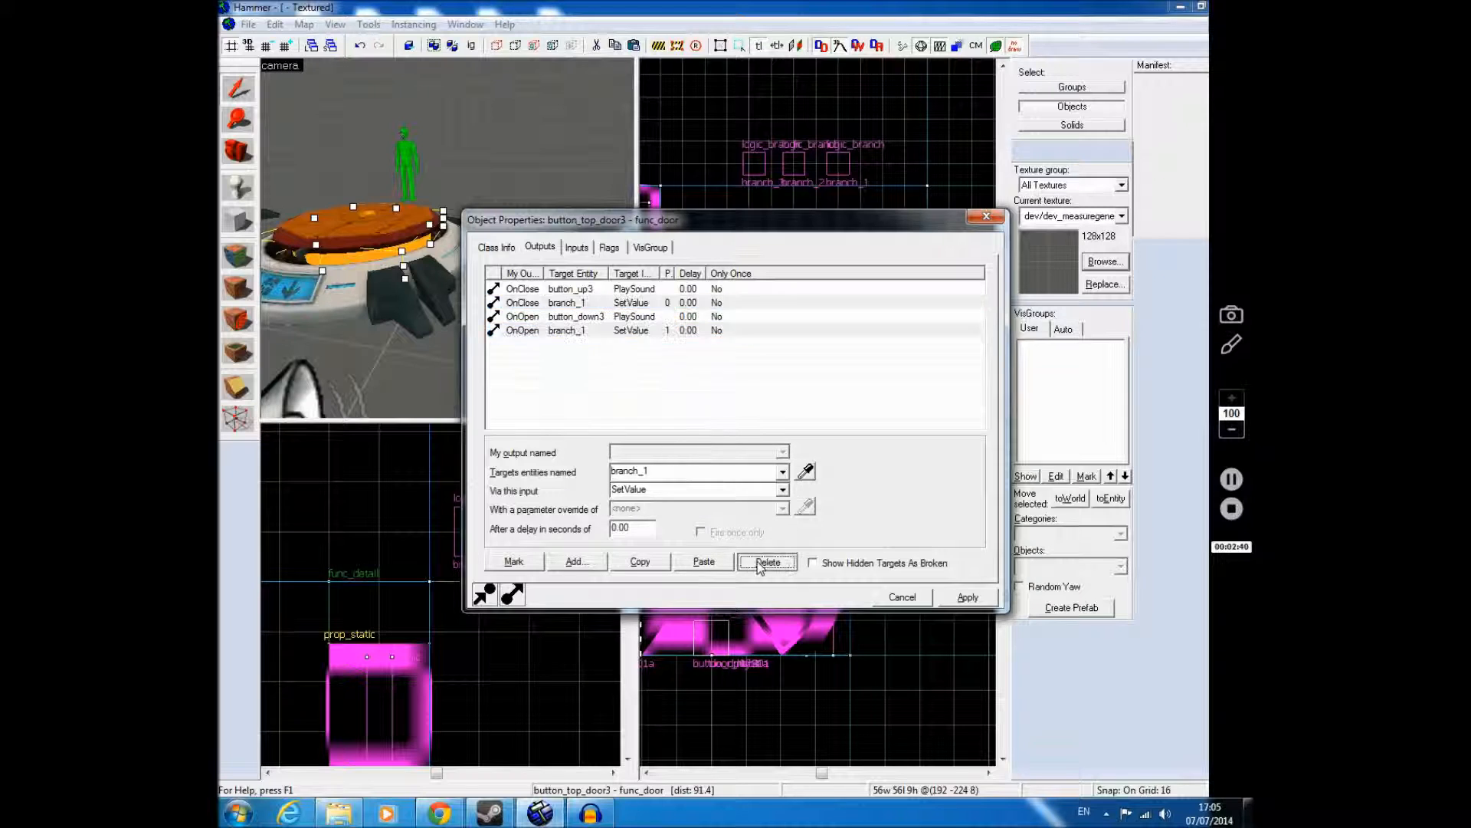
click(704, 561)
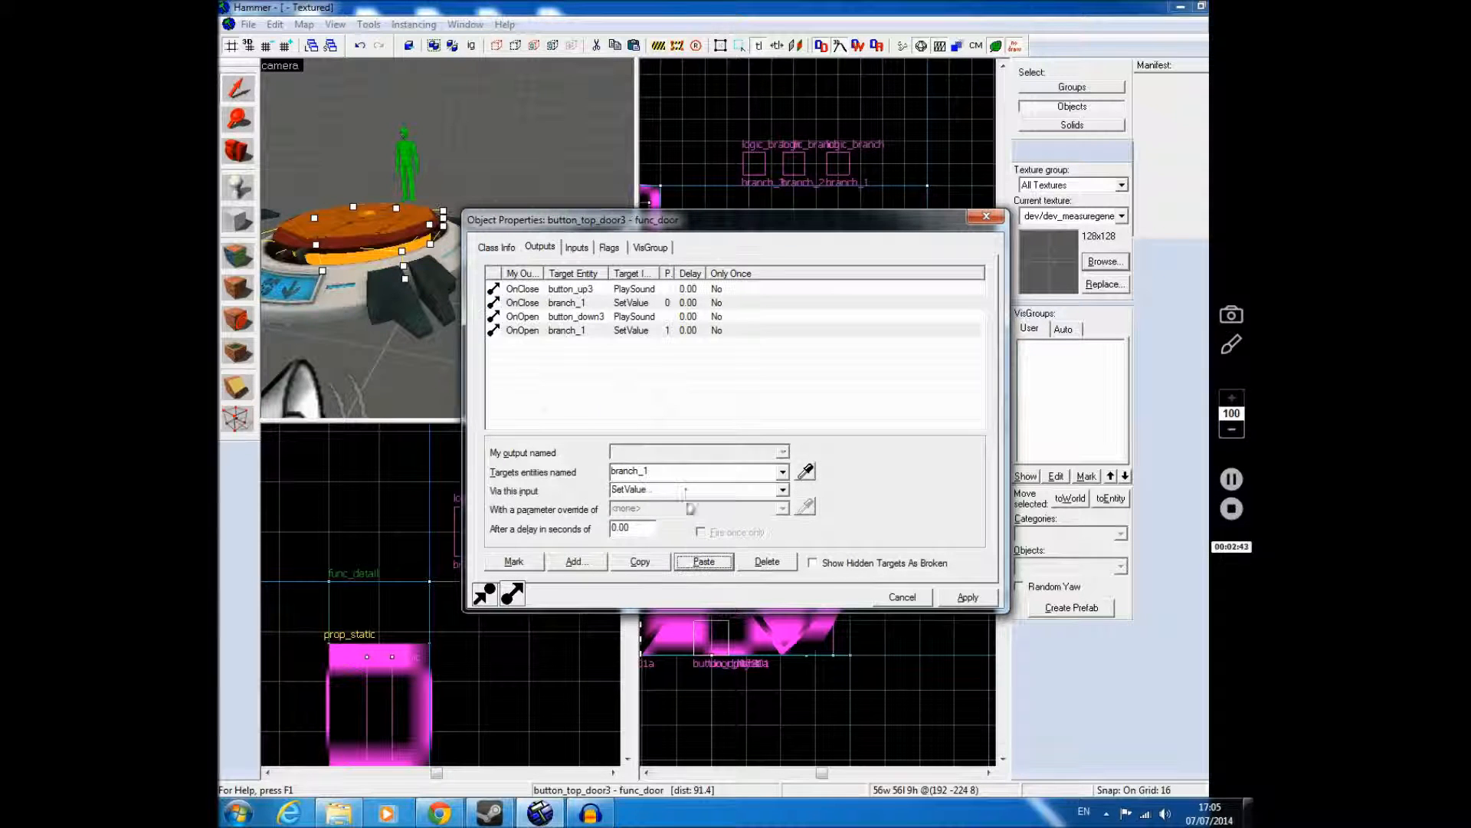
Step: Retarget both pasted SetValue outputs of button_top_door3 to branch_2 and apply the change
key(BackSpace)
text(3)
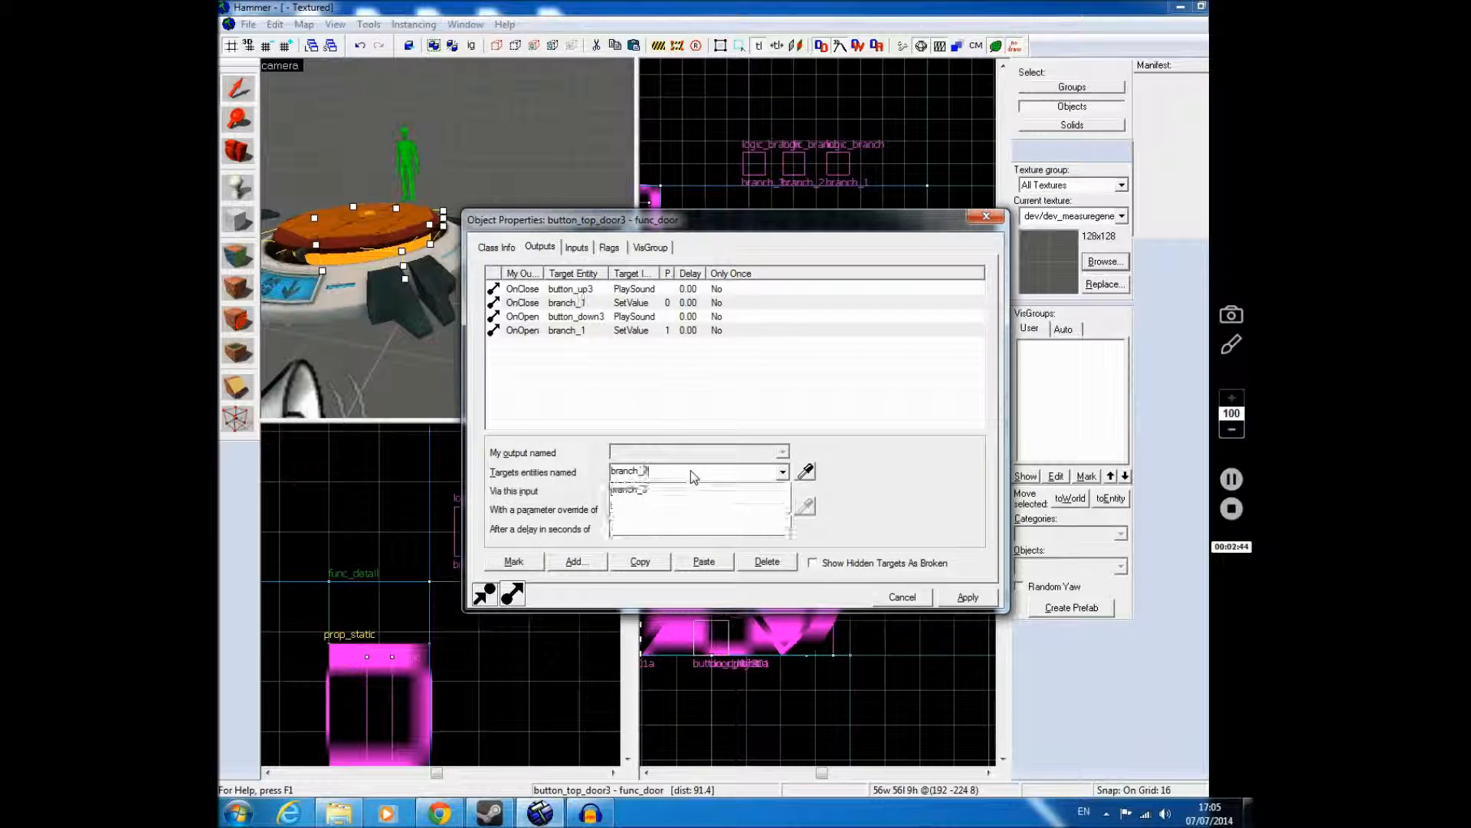
click(644, 493)
click(964, 595)
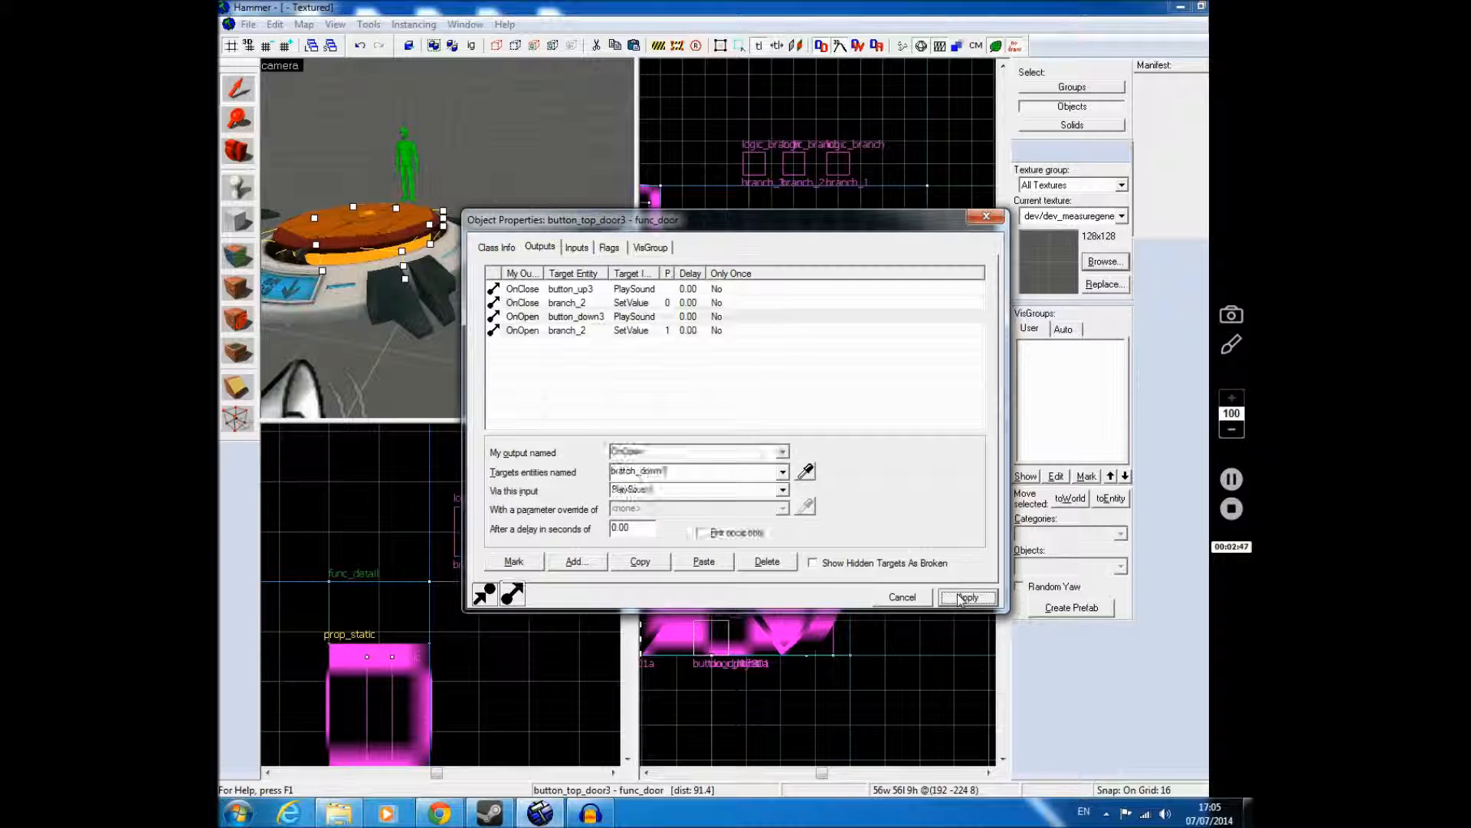
Step: On the third button's func_door, button_top_door4, delete the two branch_1 SetValue outputs and paste the copied pair
key(z)
key(s)
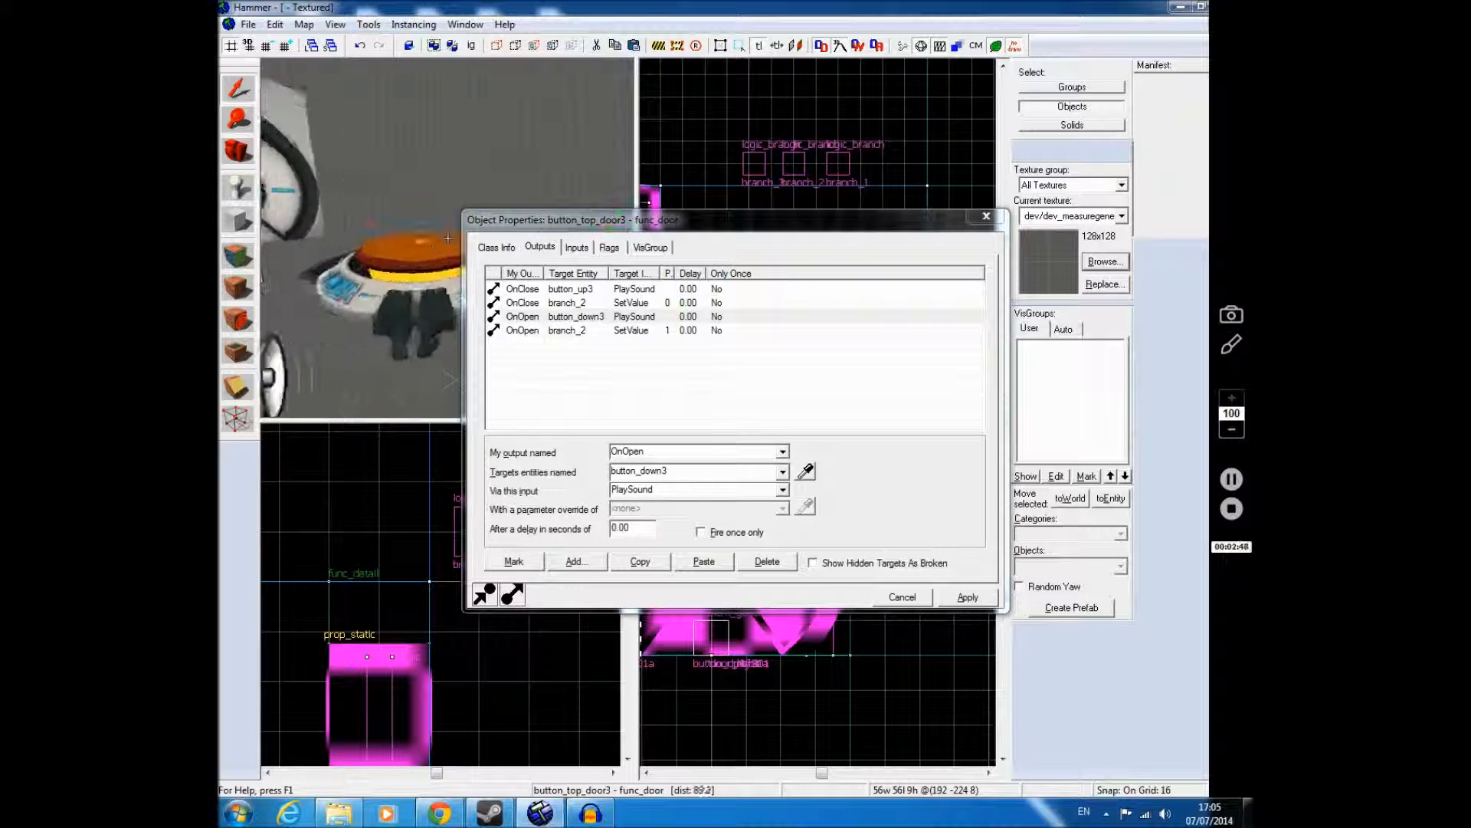
key(w)
key(z)
click(424, 236)
click(584, 299)
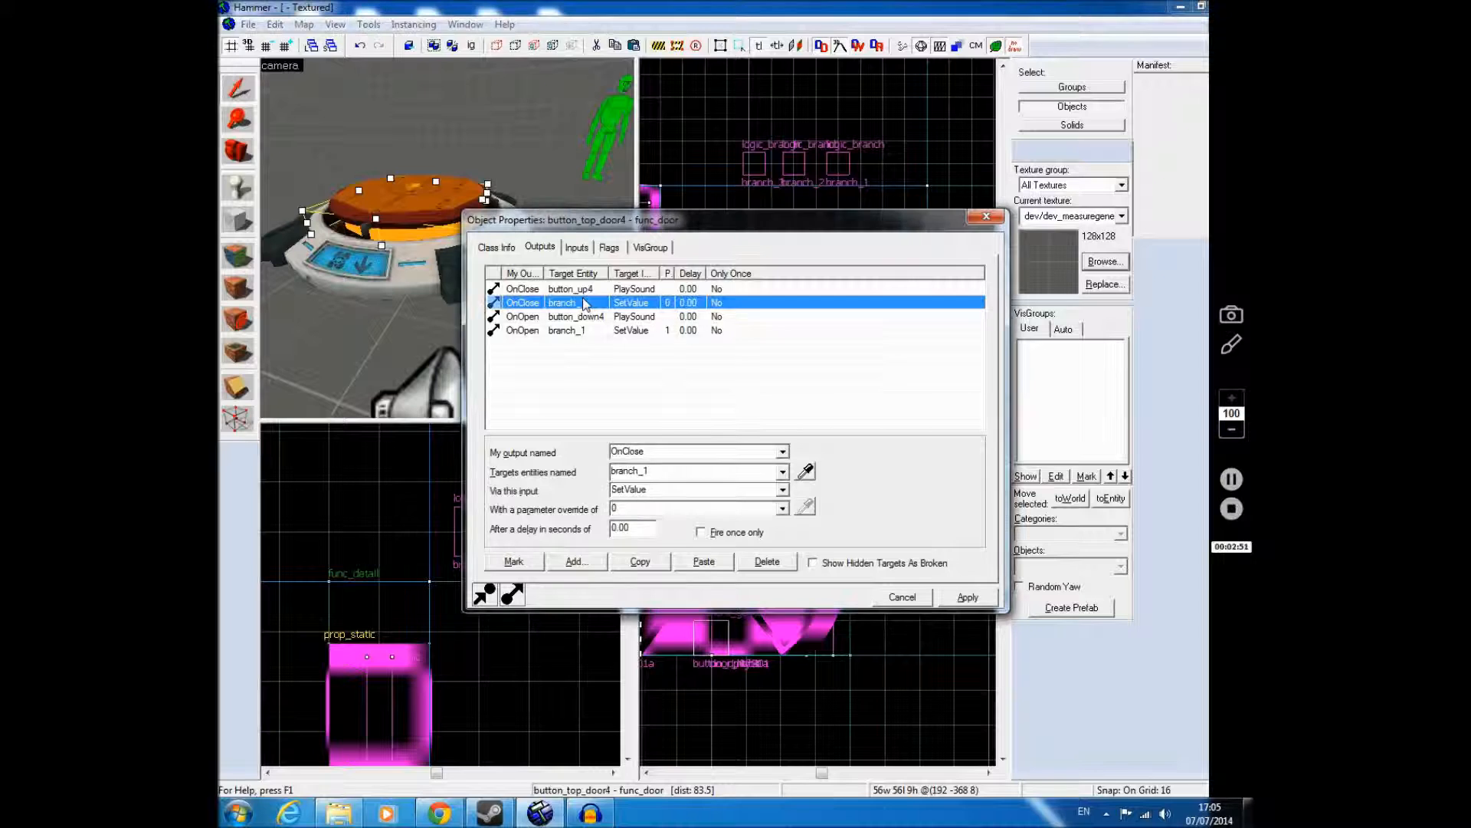
ctrl+click(591, 332)
click(767, 562)
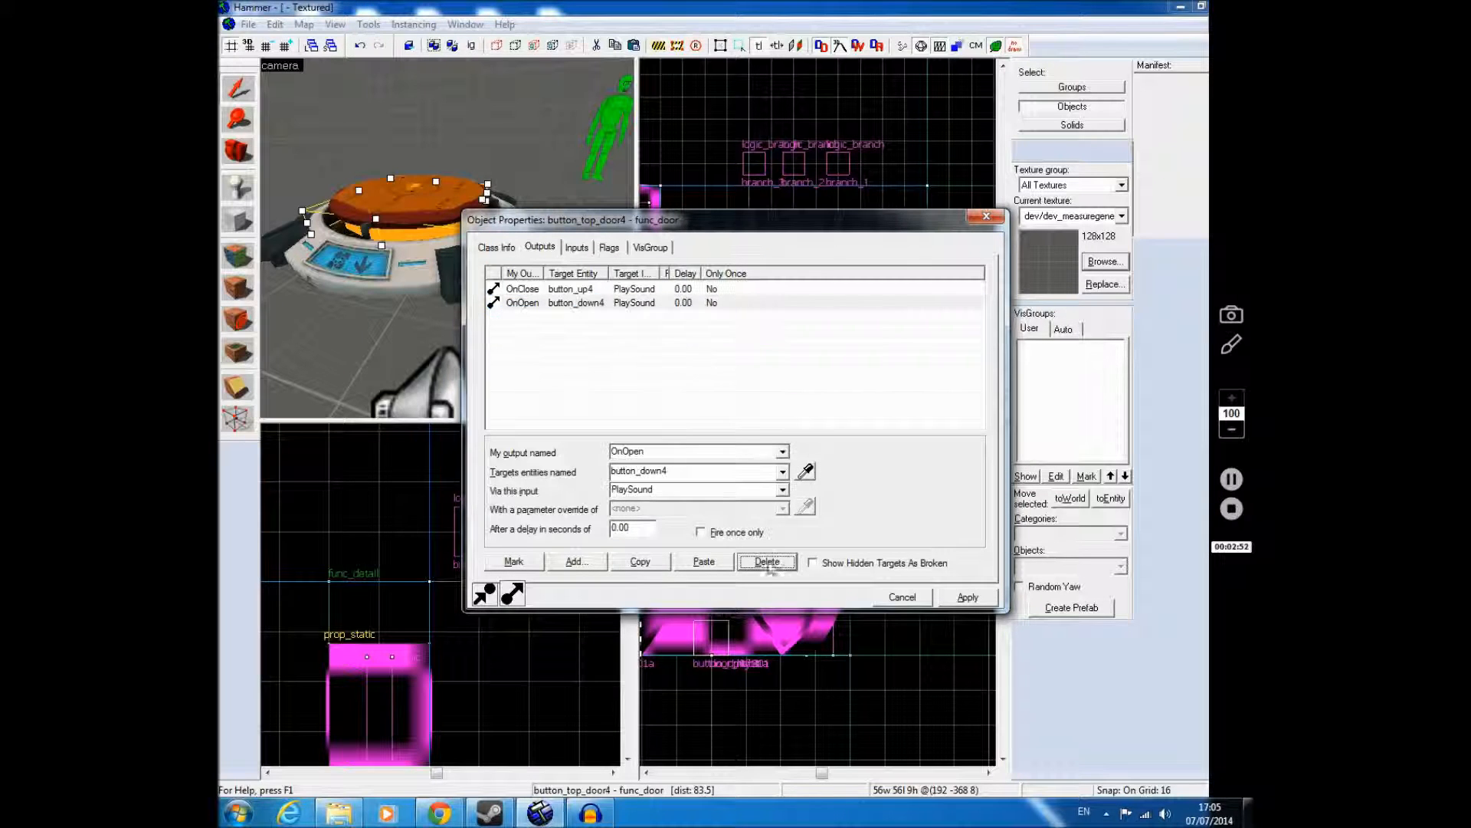
click(702, 561)
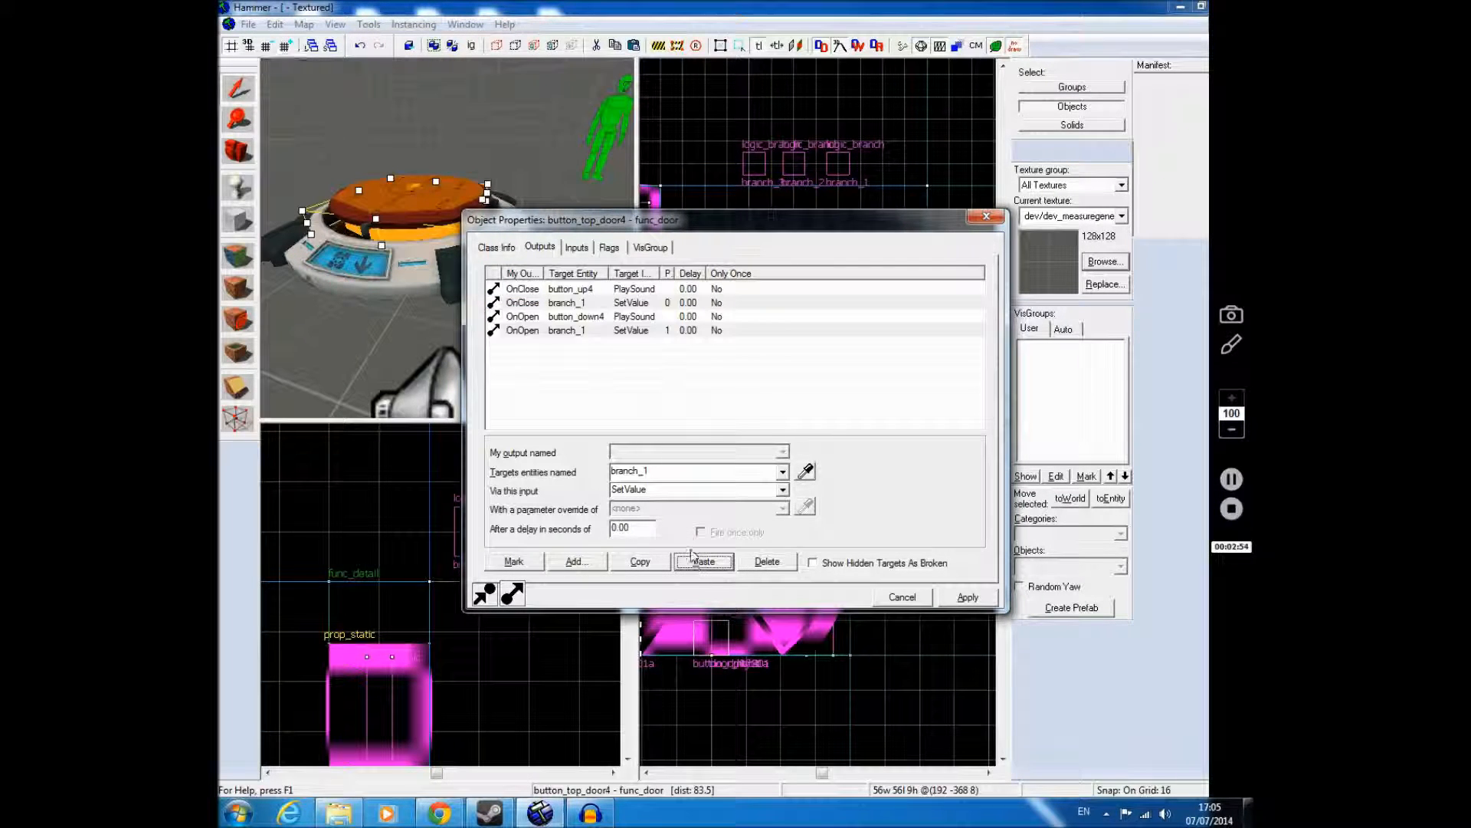
Step: Retarget both pasted SetValue outputs of button_top_door4 to branch_3 and apply the change
click(686, 473)
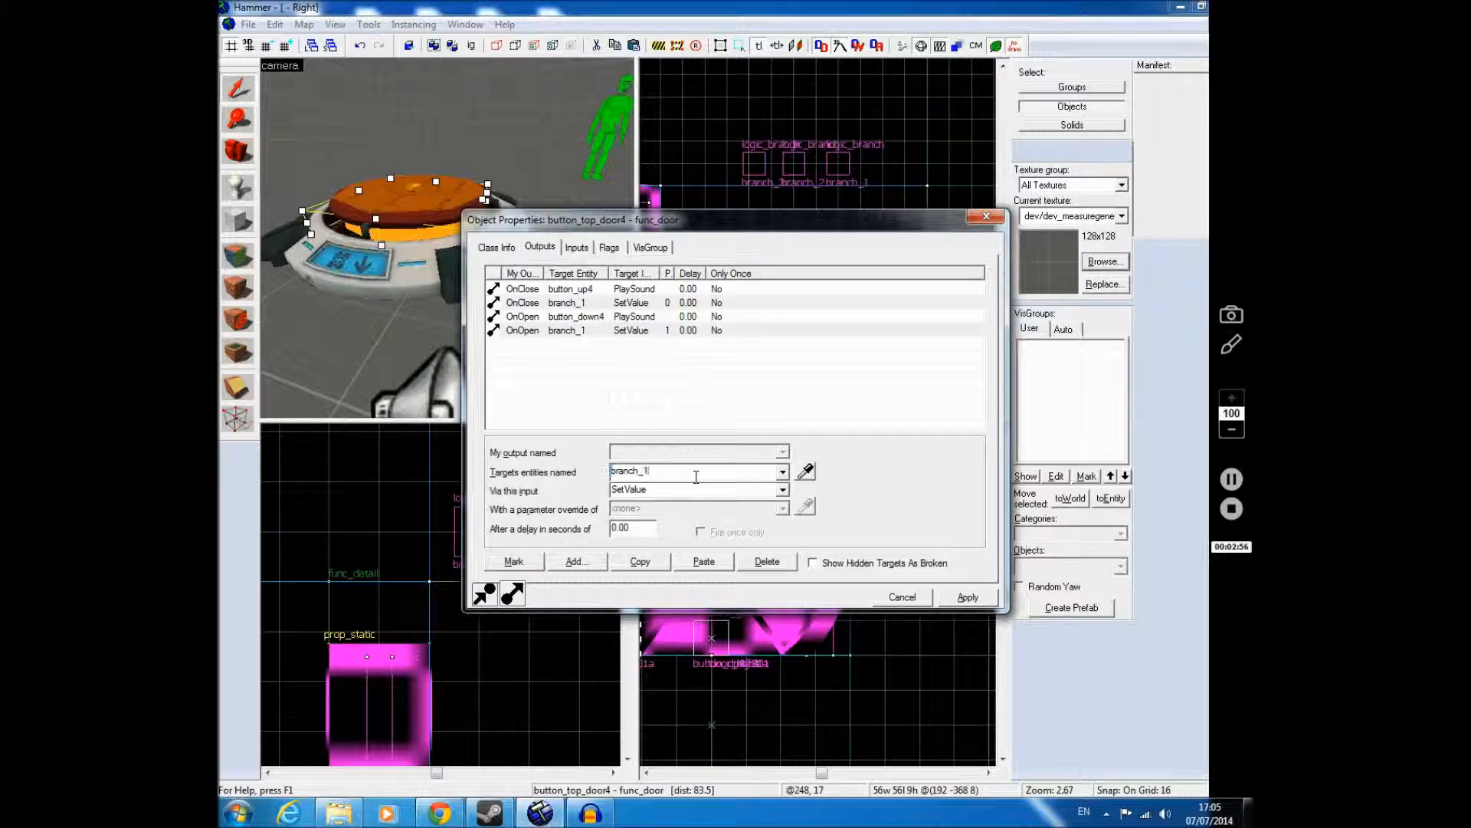
key(BackSpace)
text(3)
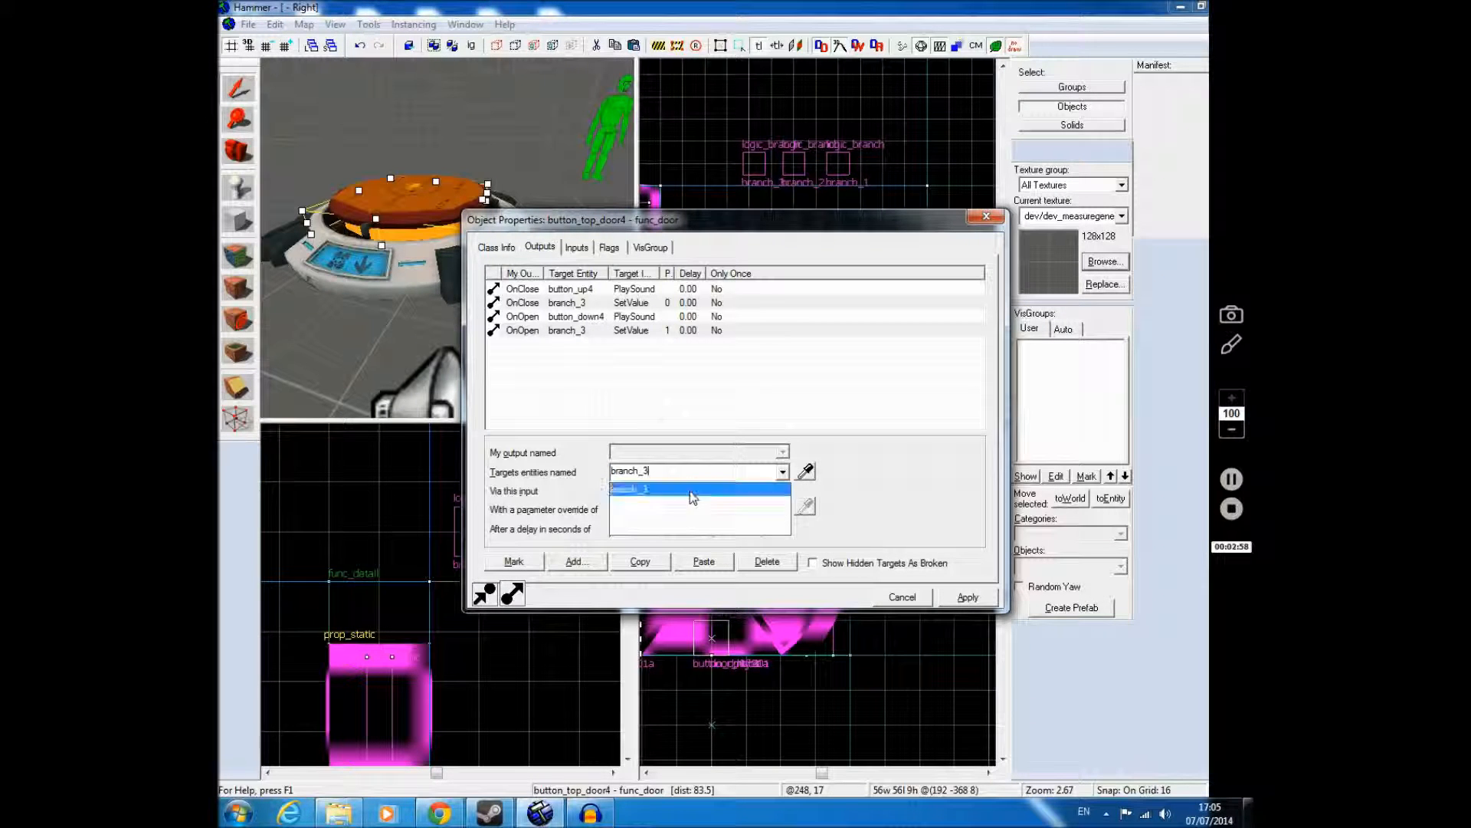
click(694, 491)
click(967, 597)
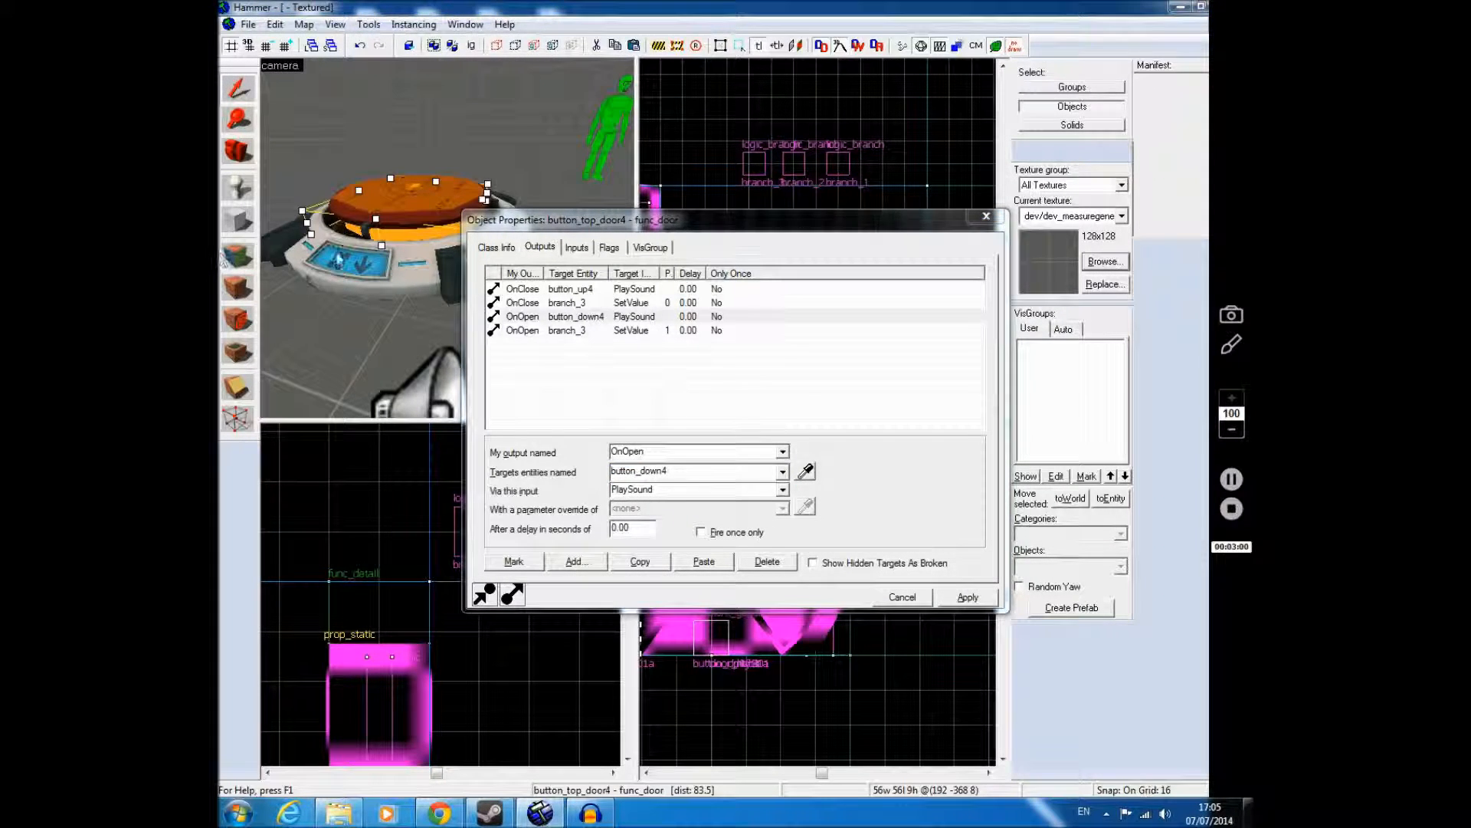
key(z)
key(w)
click(448, 239)
key(w)
key(z)
click(443, 262)
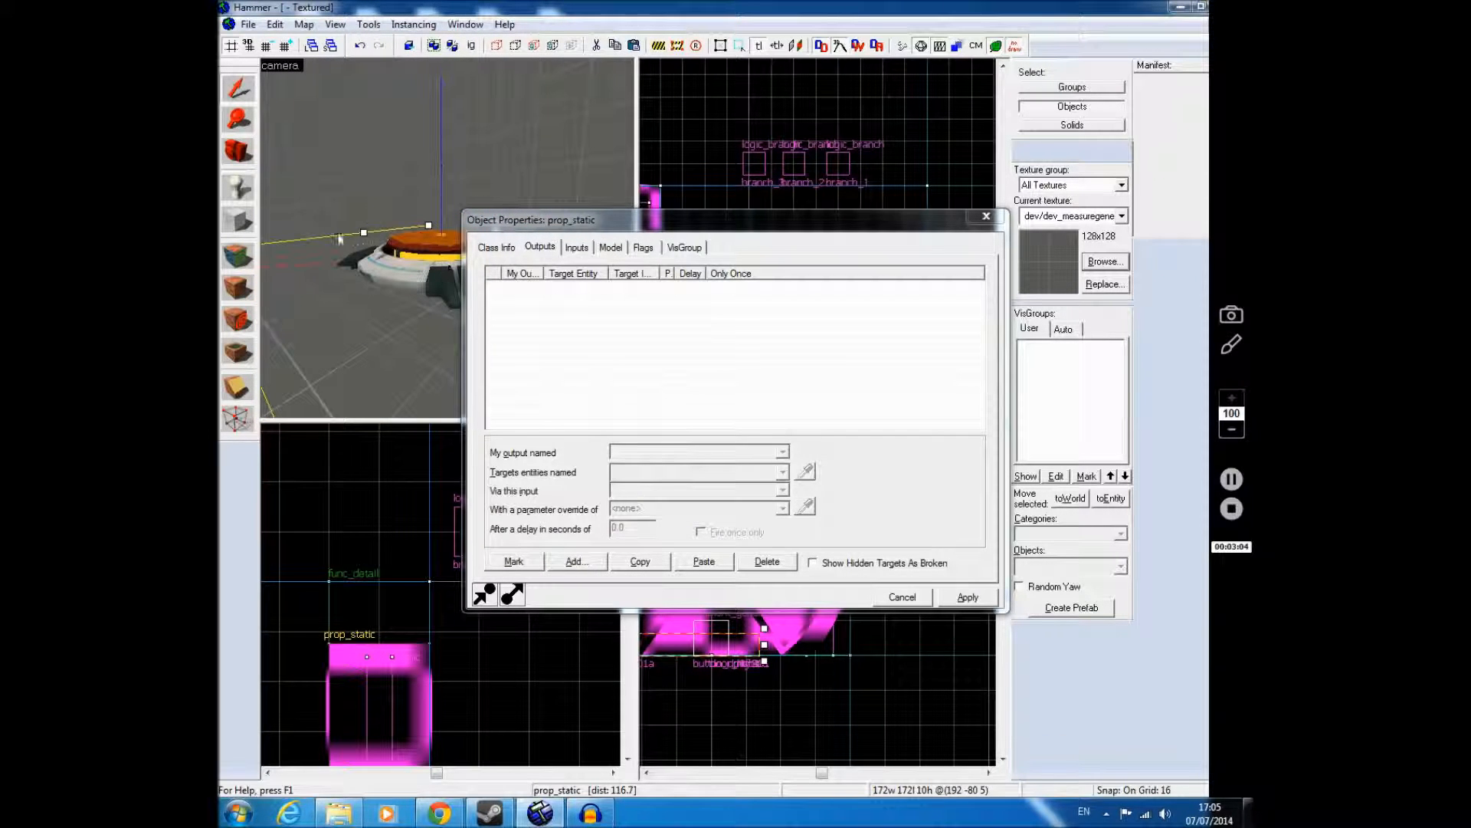
key(Escape)
Step: Check the inputs received by the branch_1 and branch_3 logic_branch entities, closing the properties when done
key(z)
key(z)
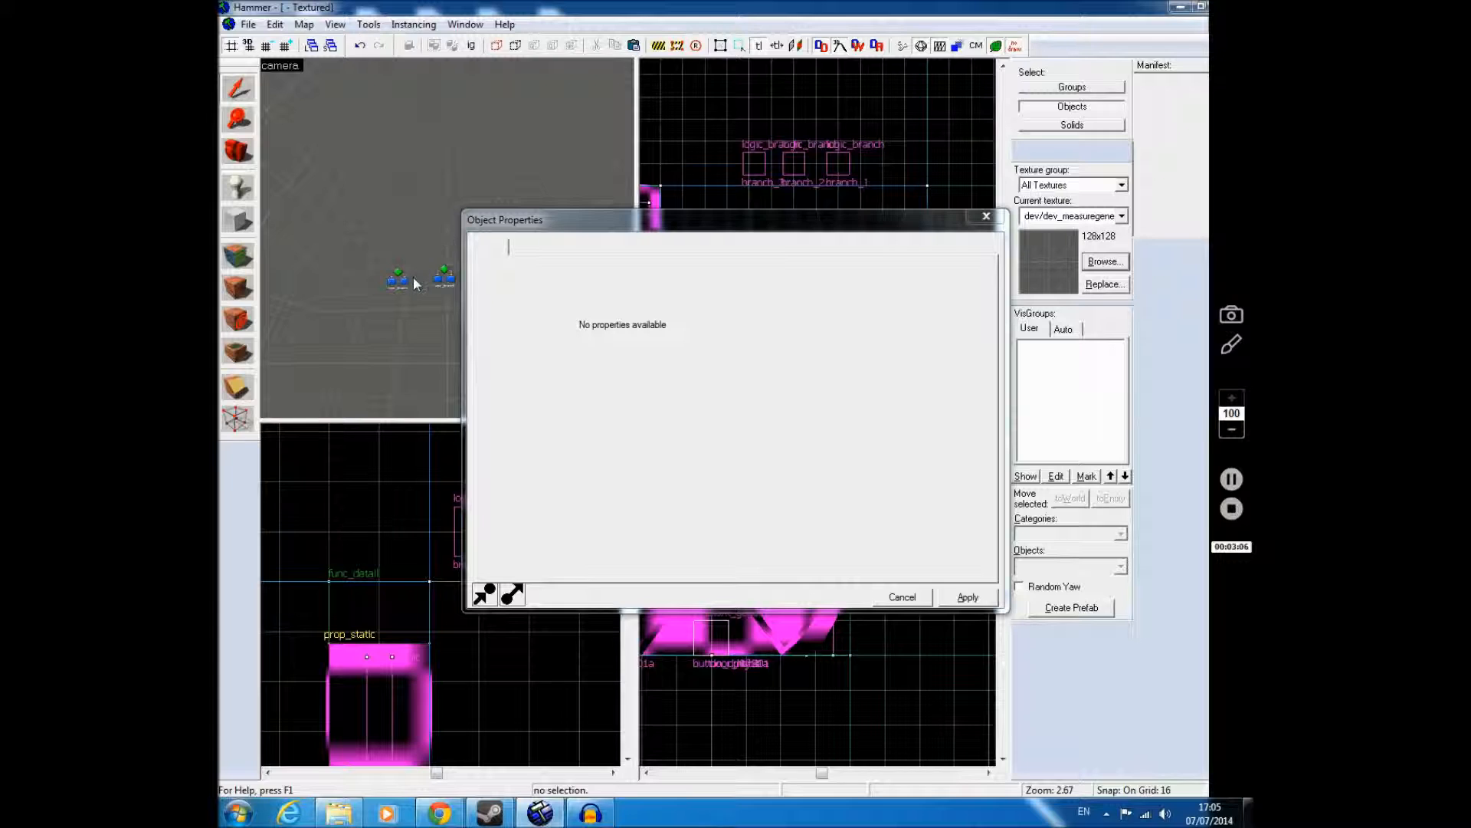
click(401, 280)
click(577, 248)
key(z)
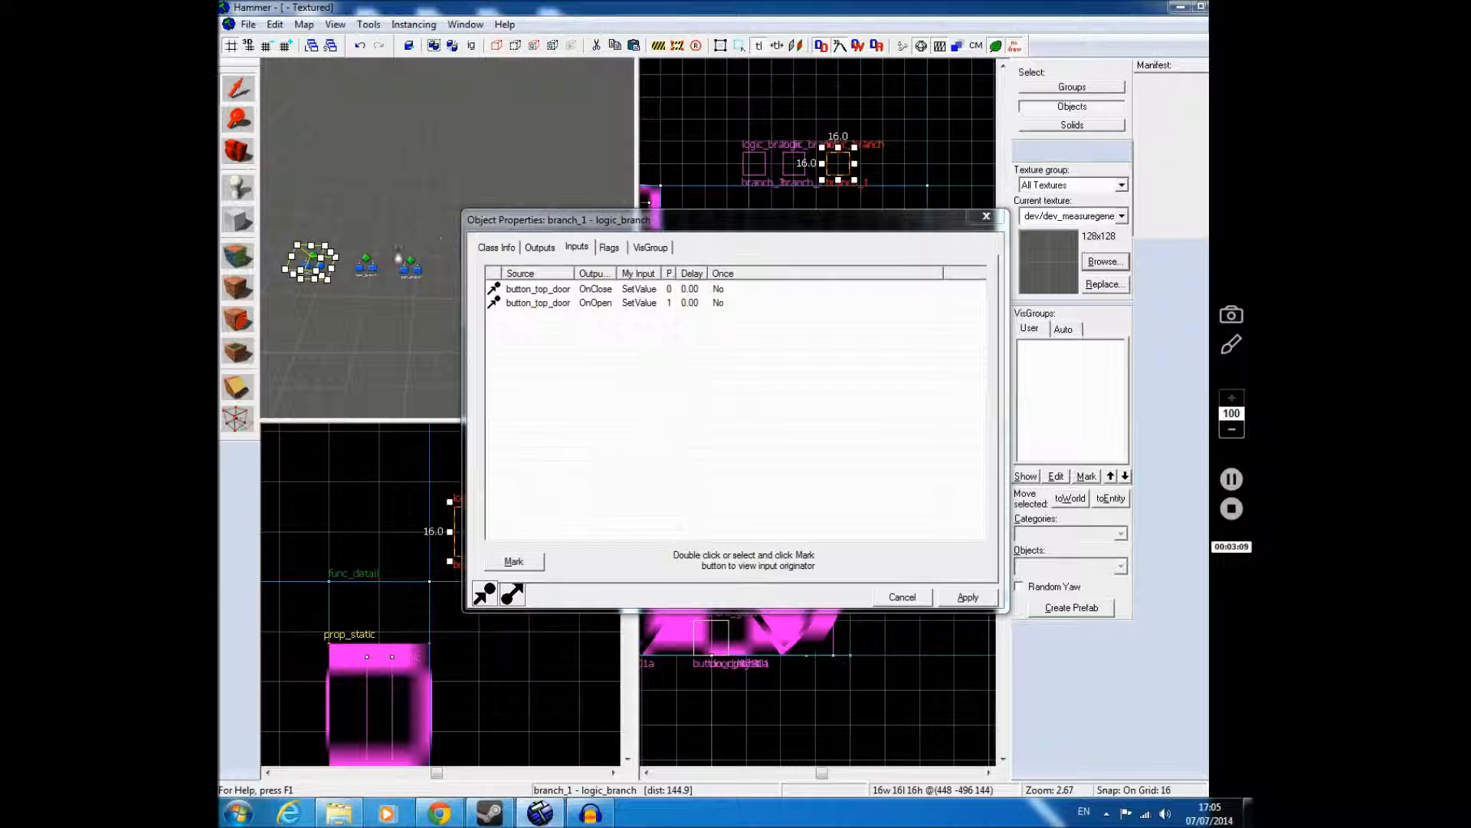
click(410, 268)
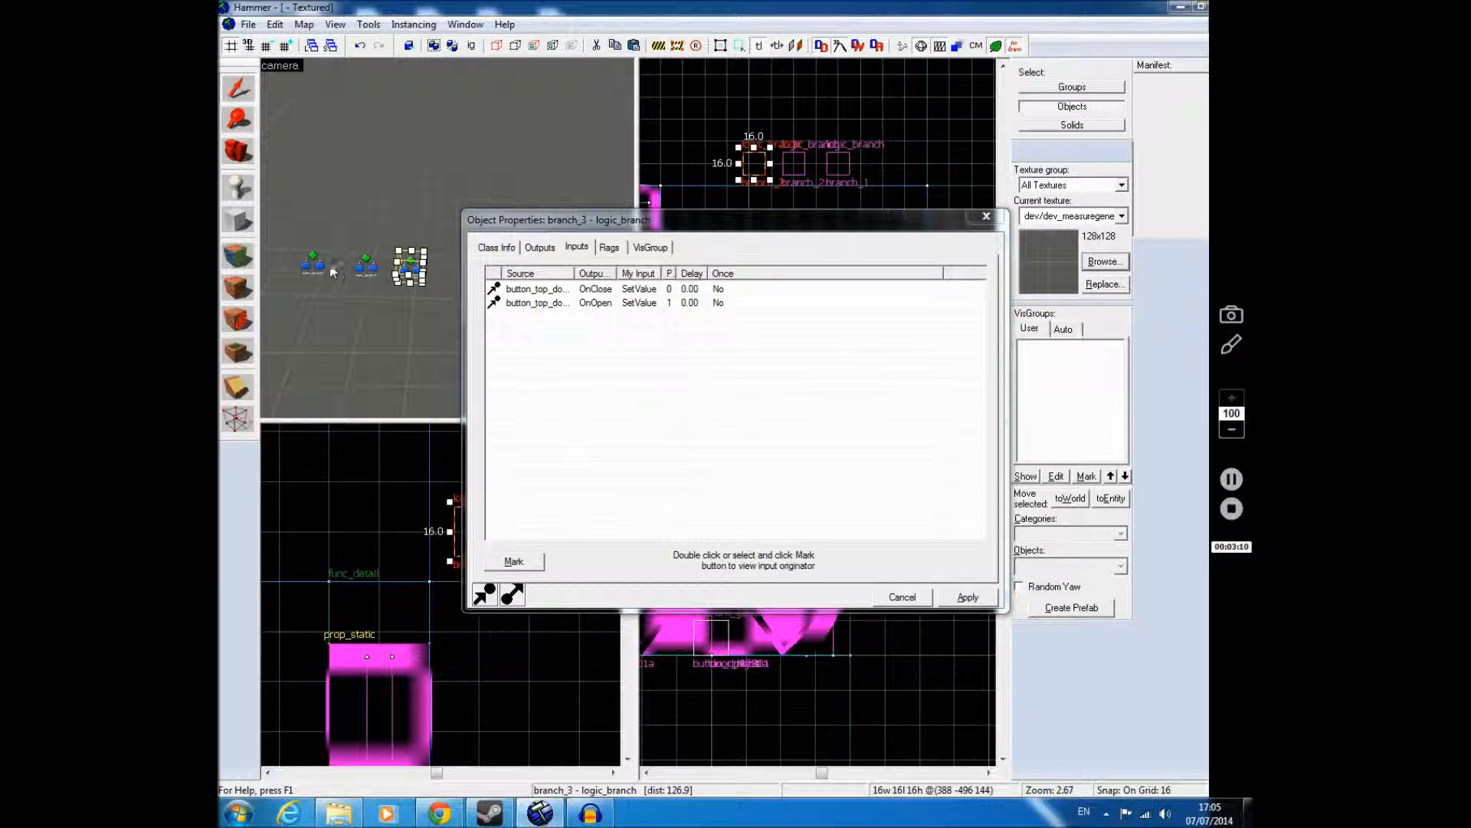
click(987, 216)
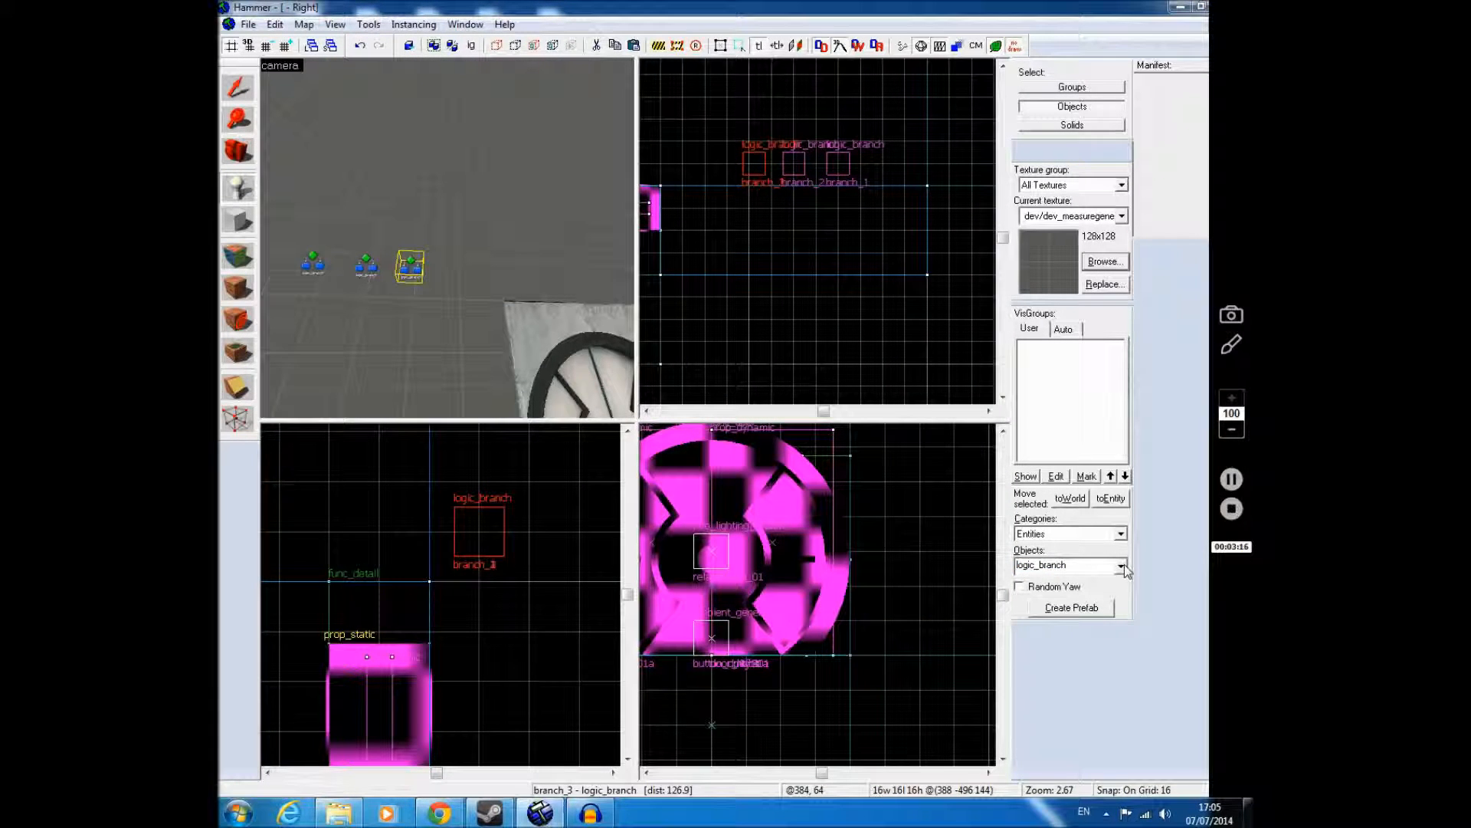
Step: Place a logic_branch_listener entity on the wall just below the middle logic_branch
click(1124, 564)
click(1066, 595)
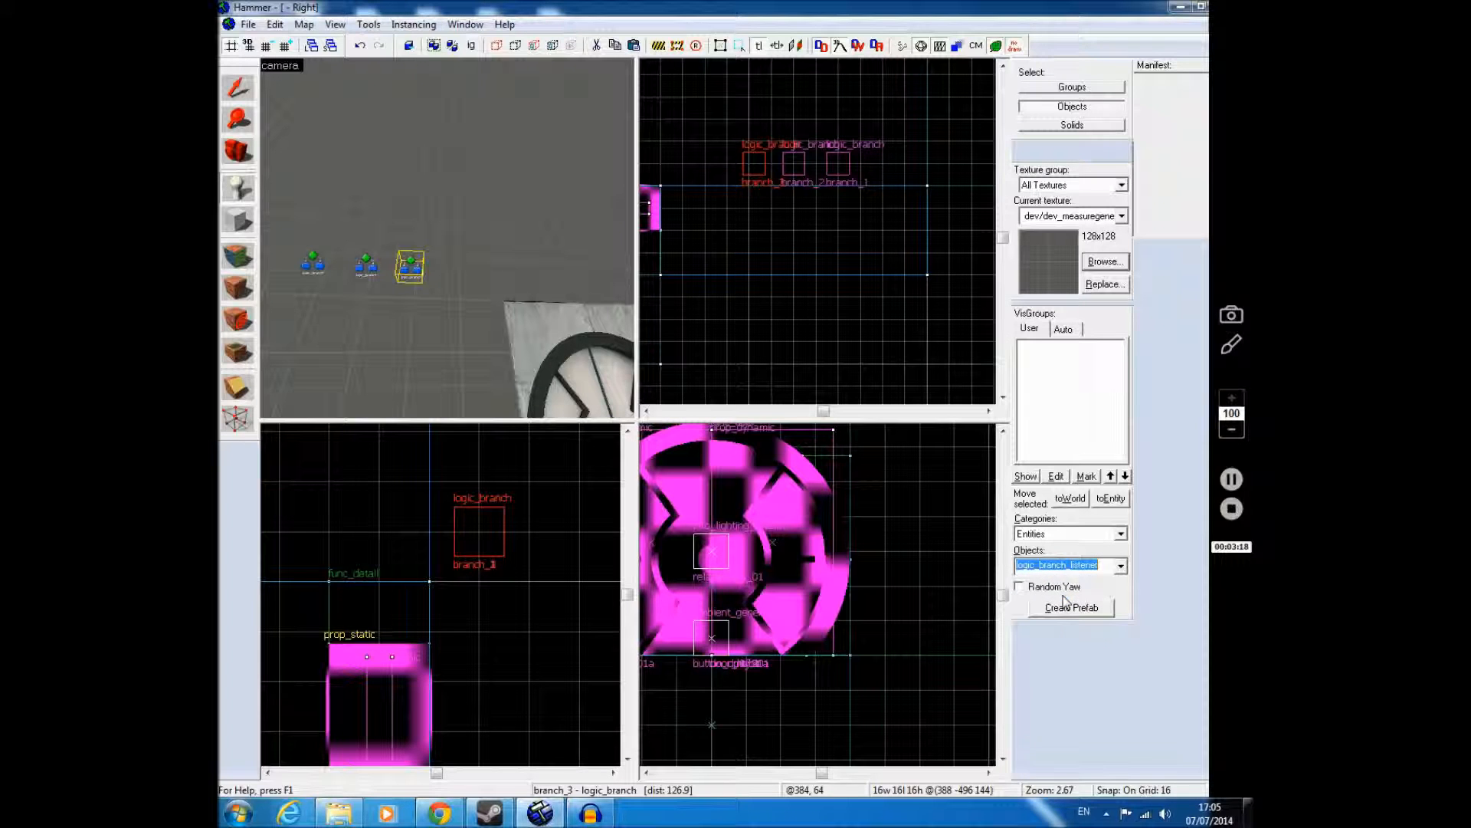
click(361, 307)
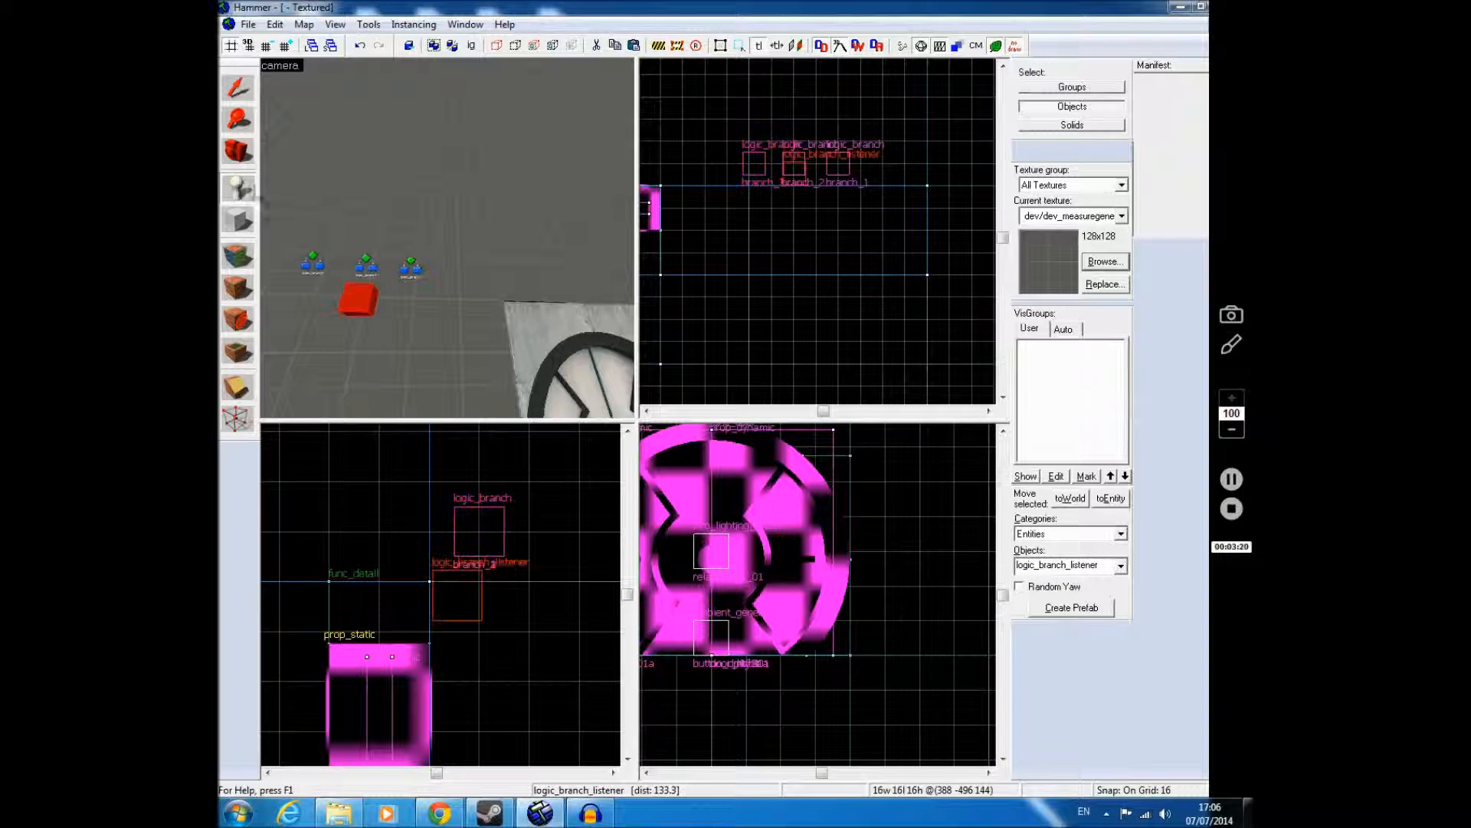
Step: Move the logic_branch_listener away from the wall and lower, aligned beneath branch_2, and deselect it
click(243, 90)
drag(793, 177, 792, 170)
drag(482, 581, 480, 611)
click(535, 612)
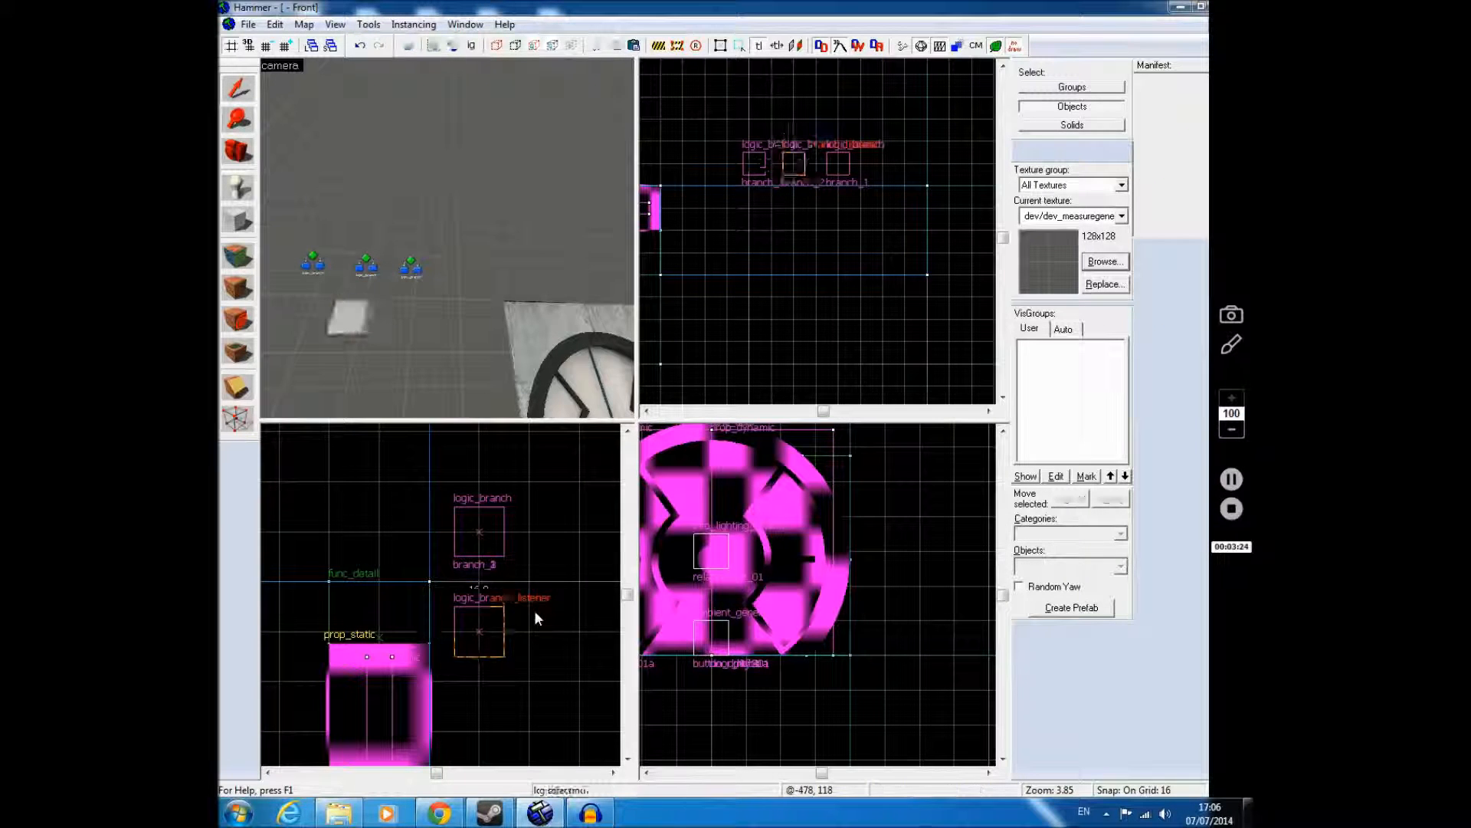
Step: Assign branch_1, branch_2 and branch_3 to Logic Branch 01, 02 and 03 of the logic_branch_listener
double_click(370, 314)
click(739, 354)
click(820, 325)
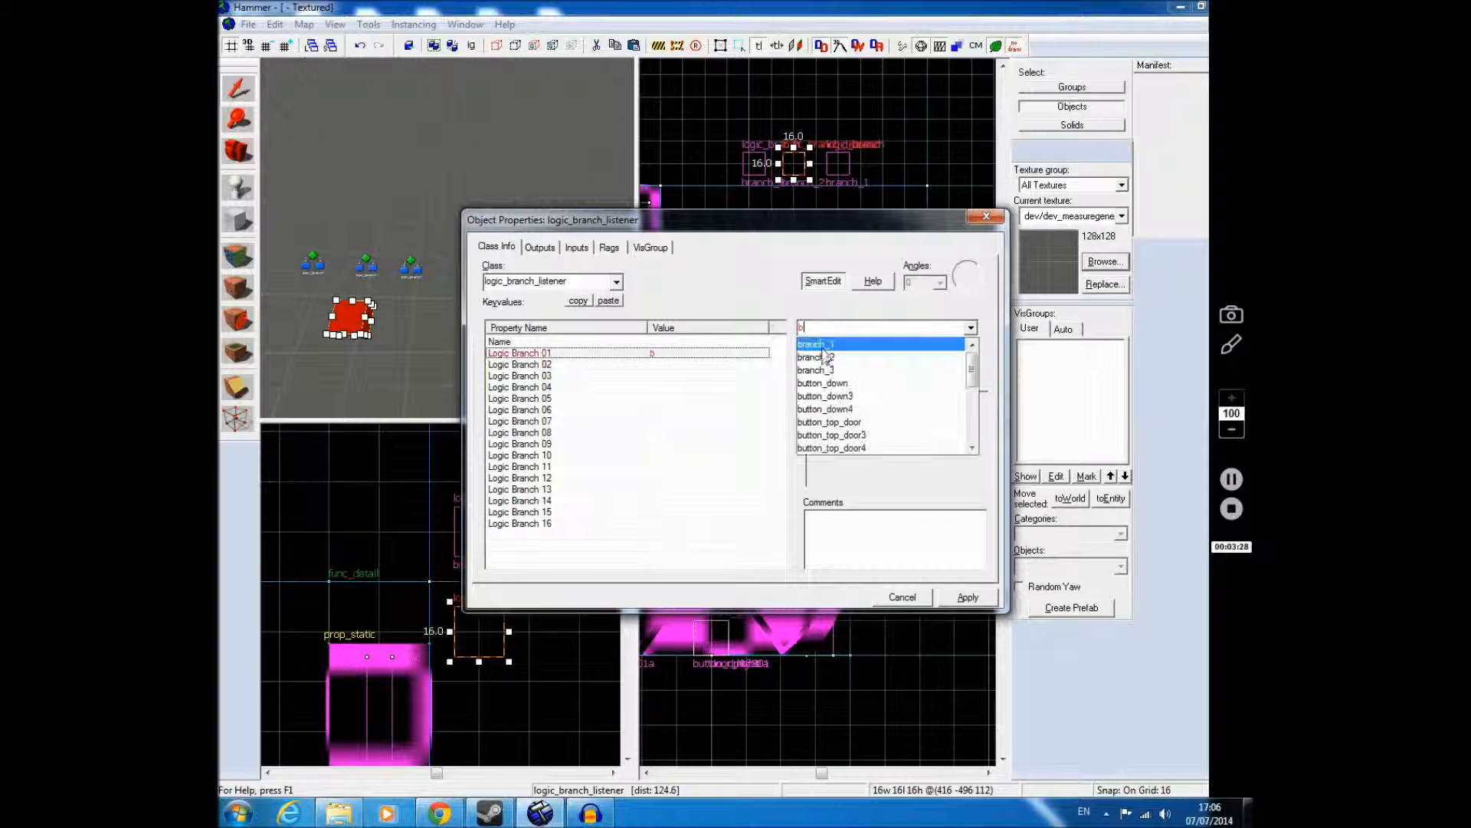
click(817, 342)
text(b)
click(824, 358)
click(711, 377)
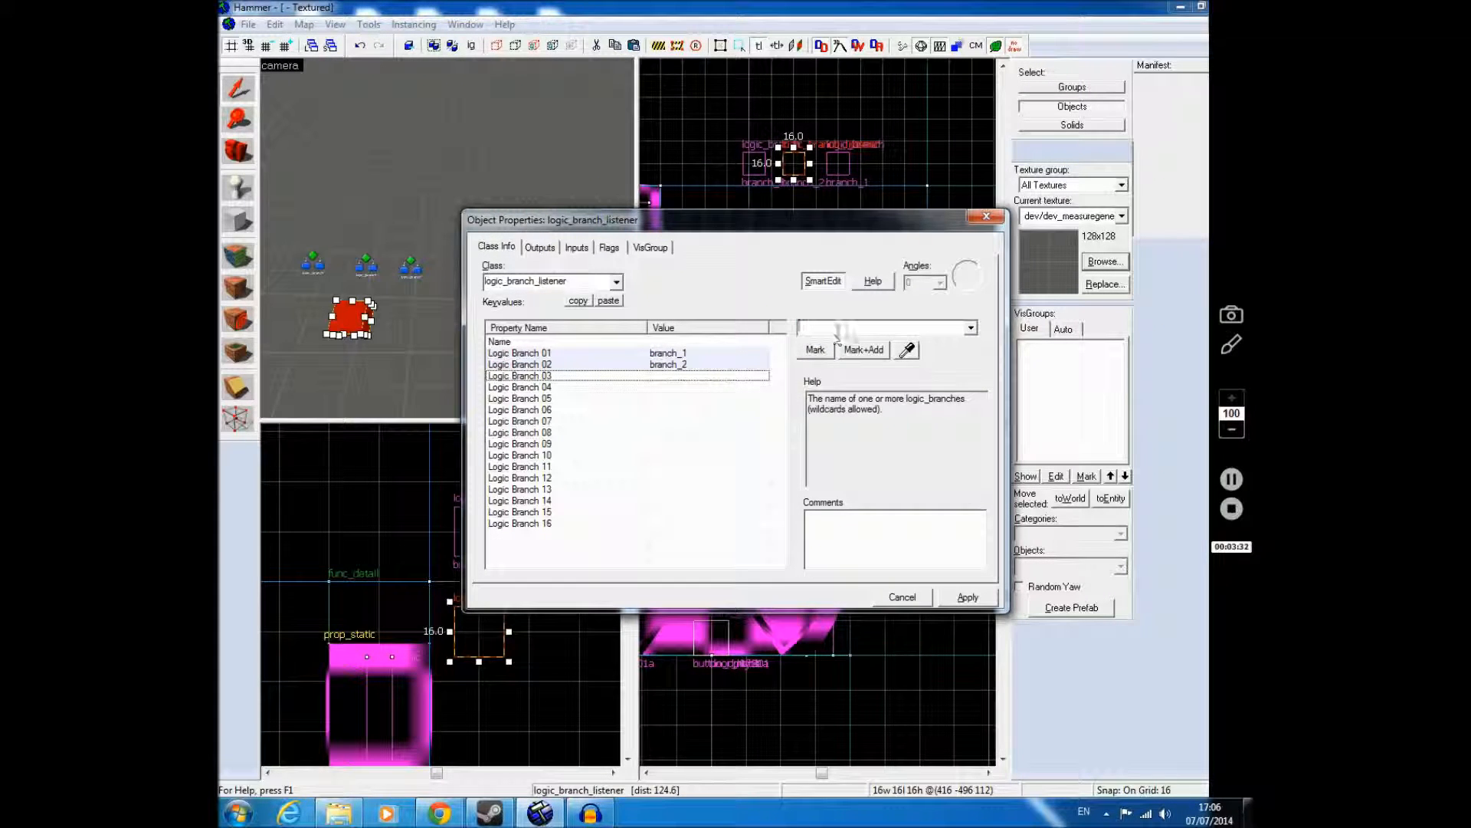
text(b)
click(825, 369)
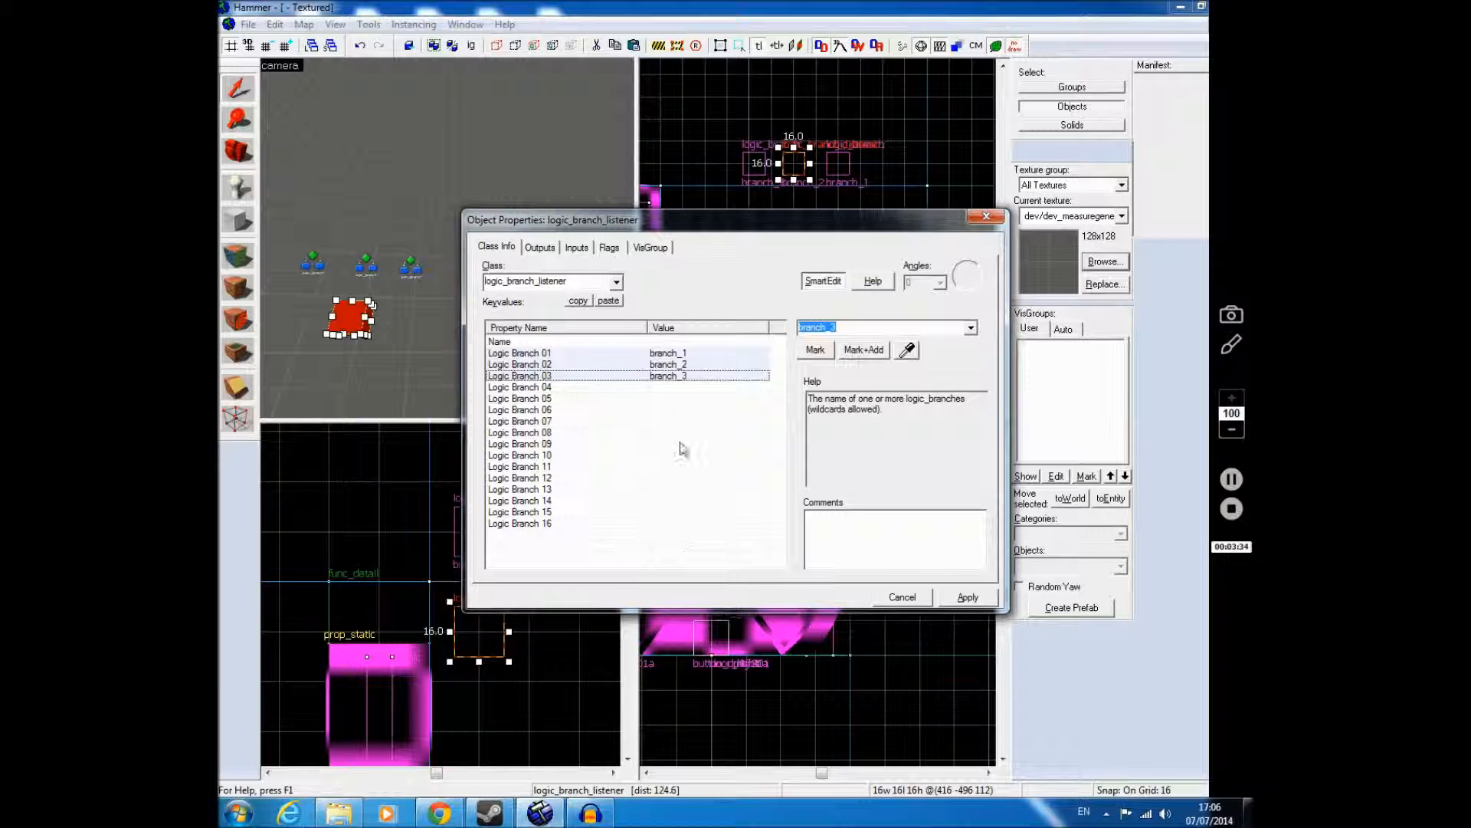
Step: Name the logic_branch_listener branch_door and apply the change
click(705, 341)
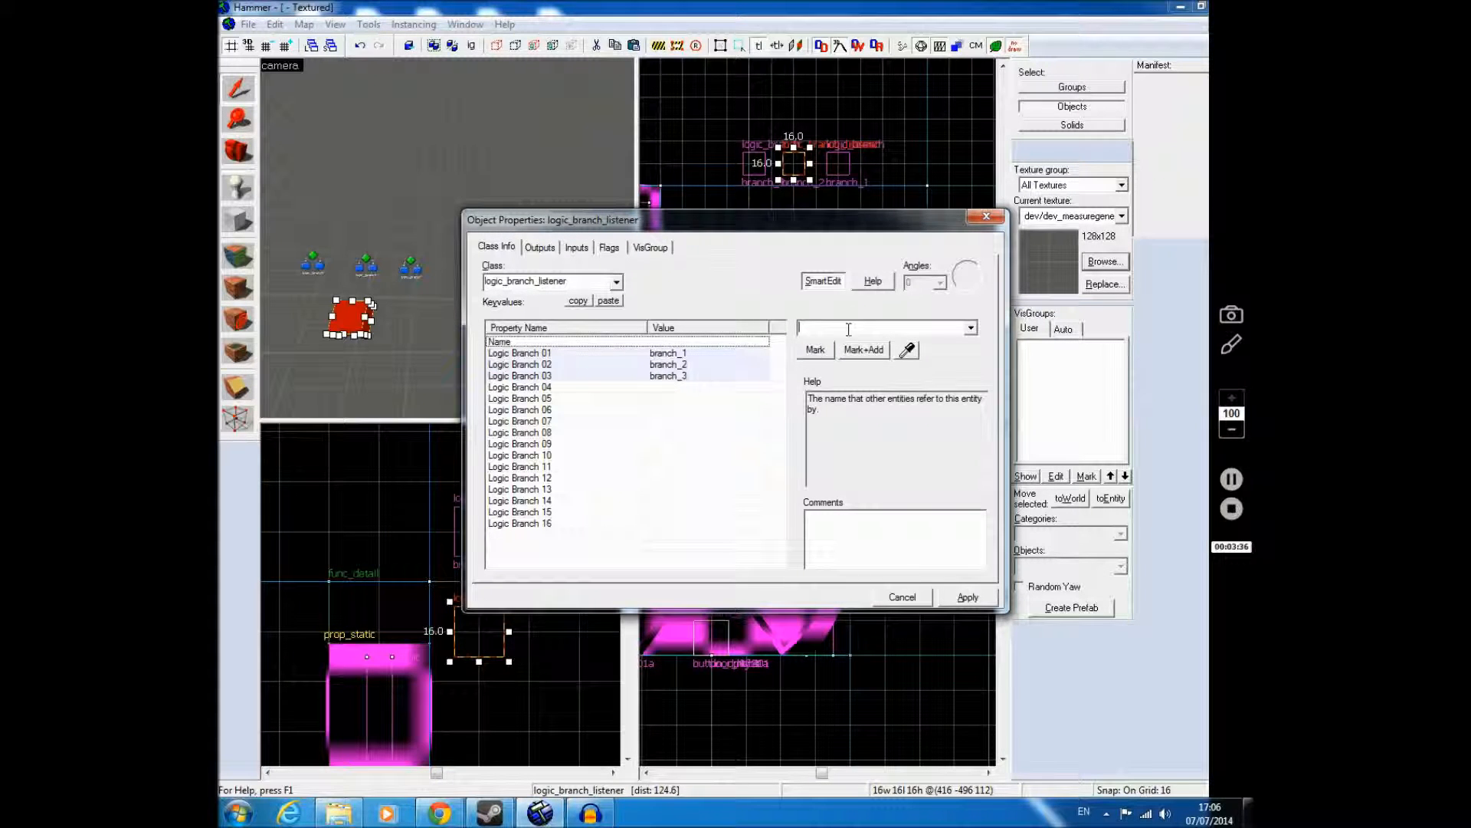
text(branch_door)
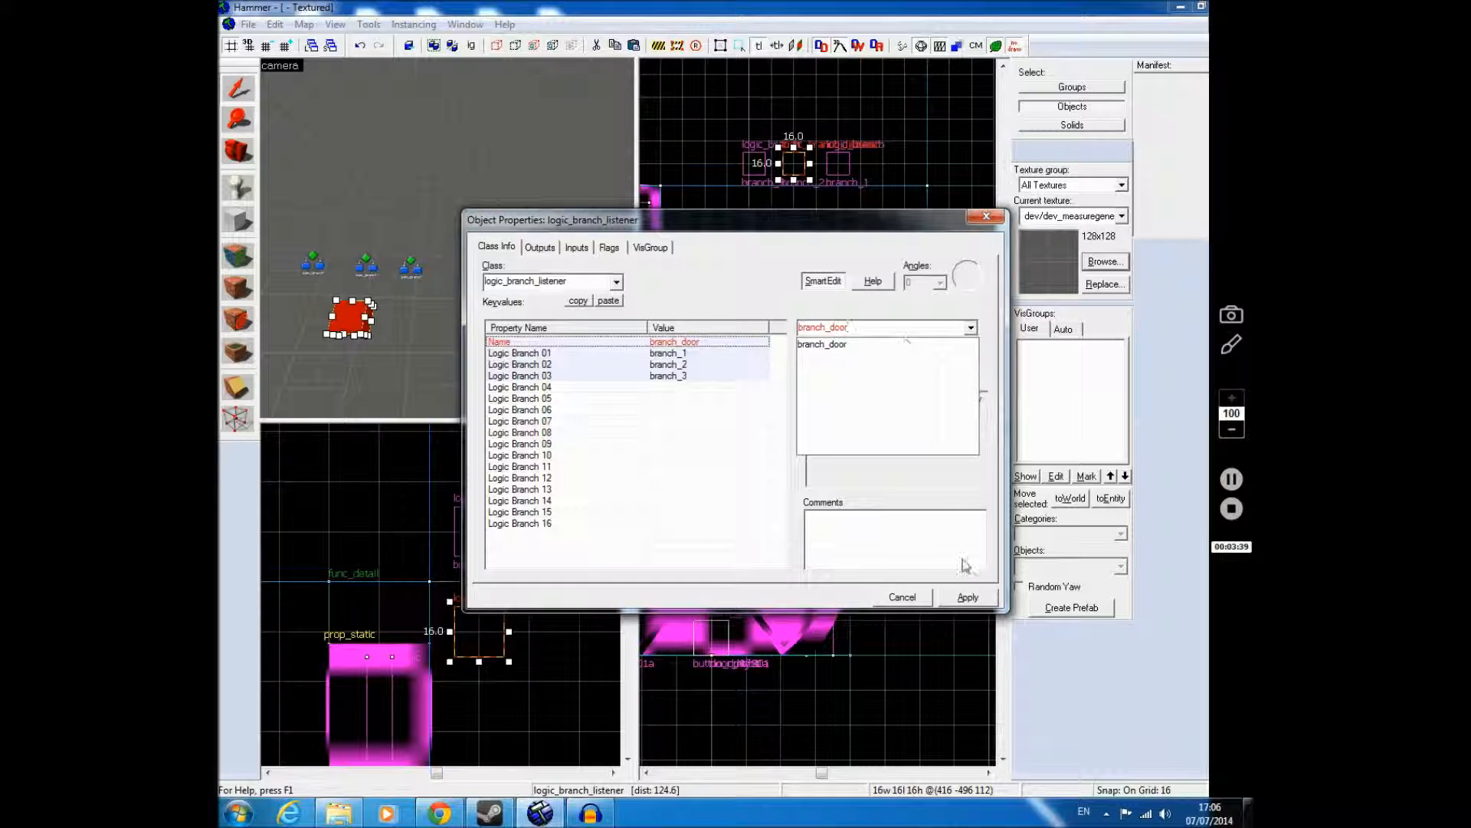
click(973, 588)
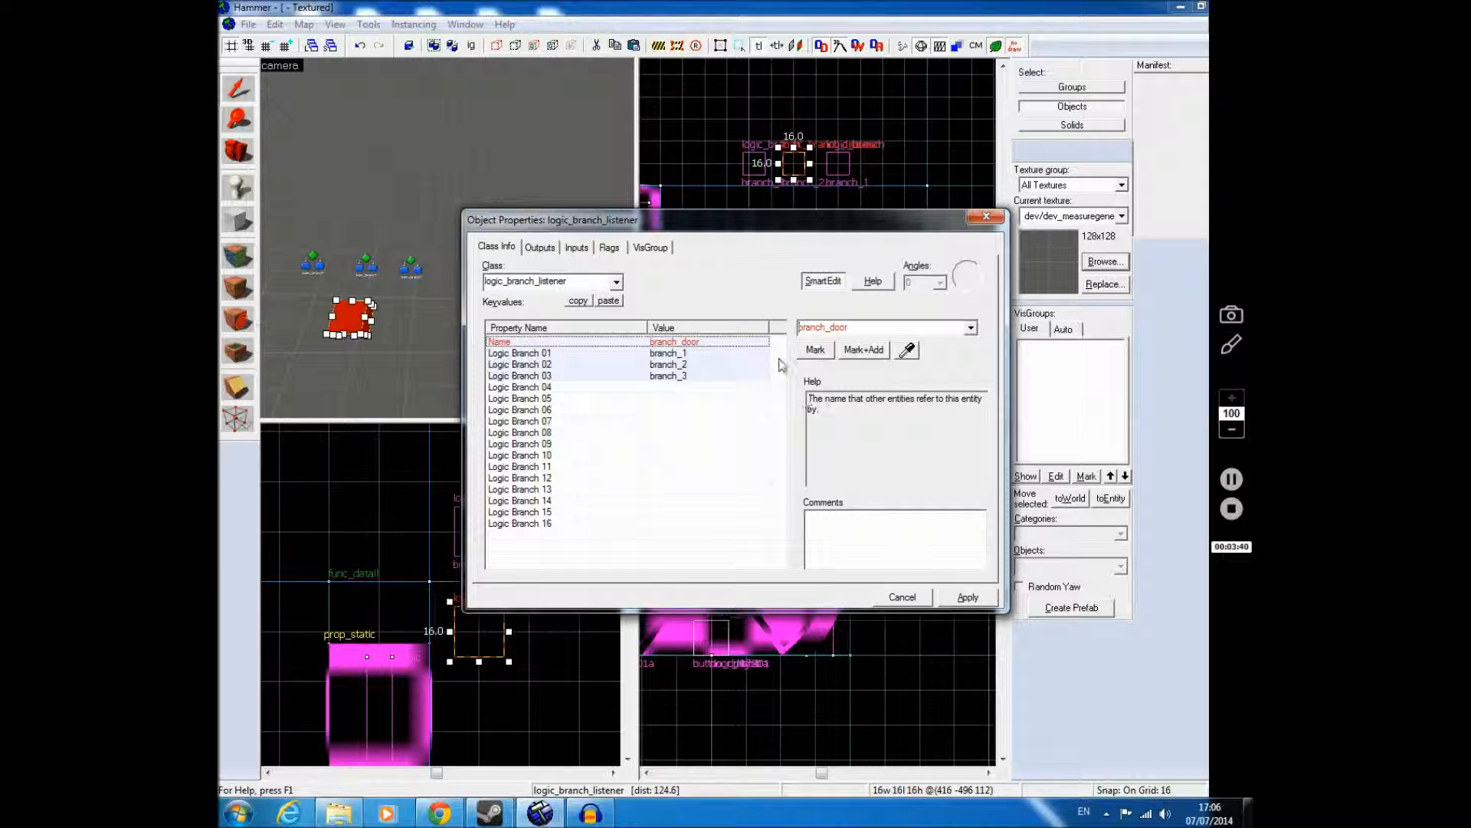
click(967, 595)
Step: Add an OnAllTrue output to branch_door that targets door_left01a with the Open input
click(542, 247)
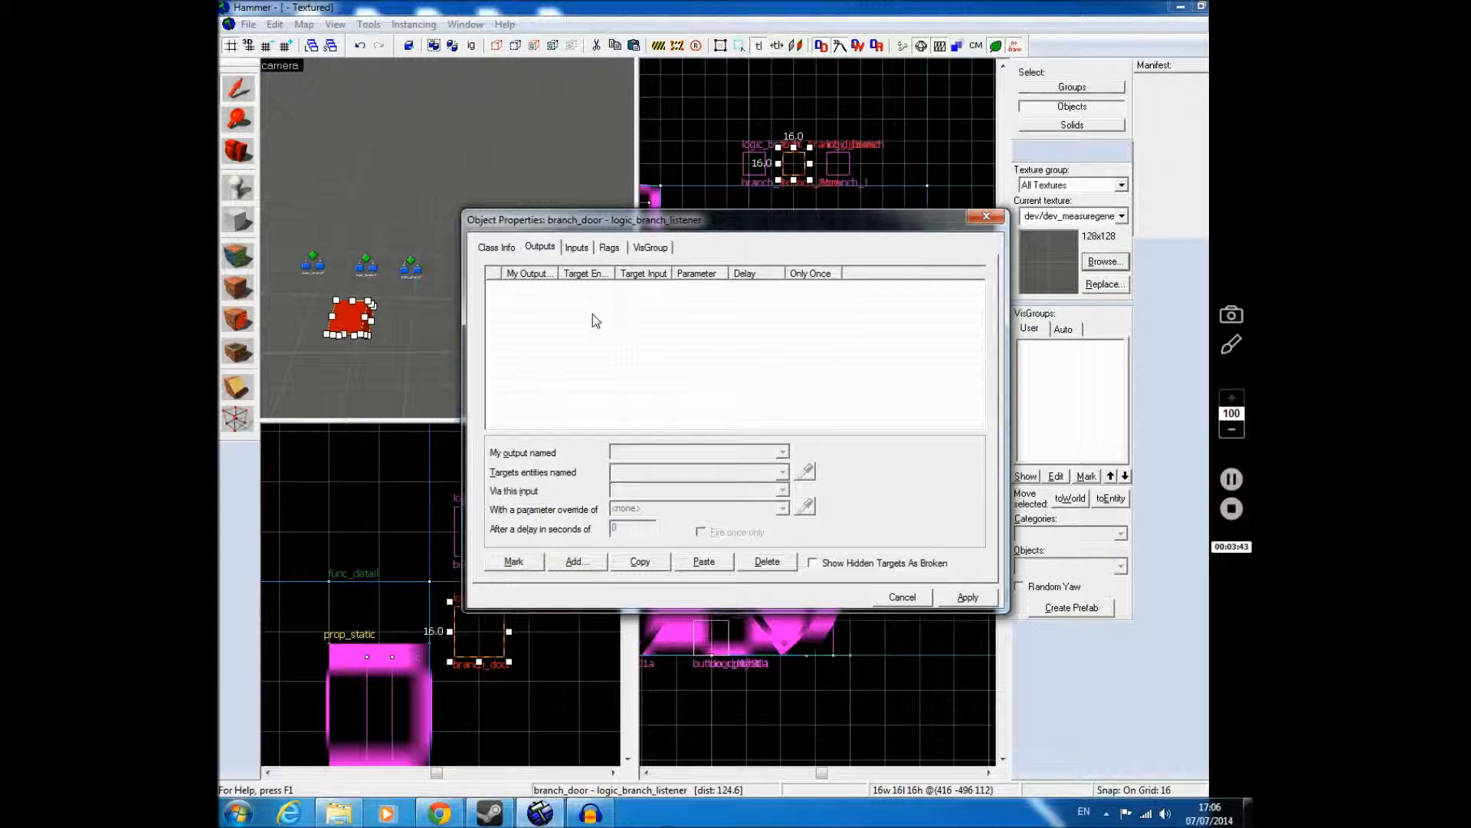
click(580, 560)
text(OnAllTrue)
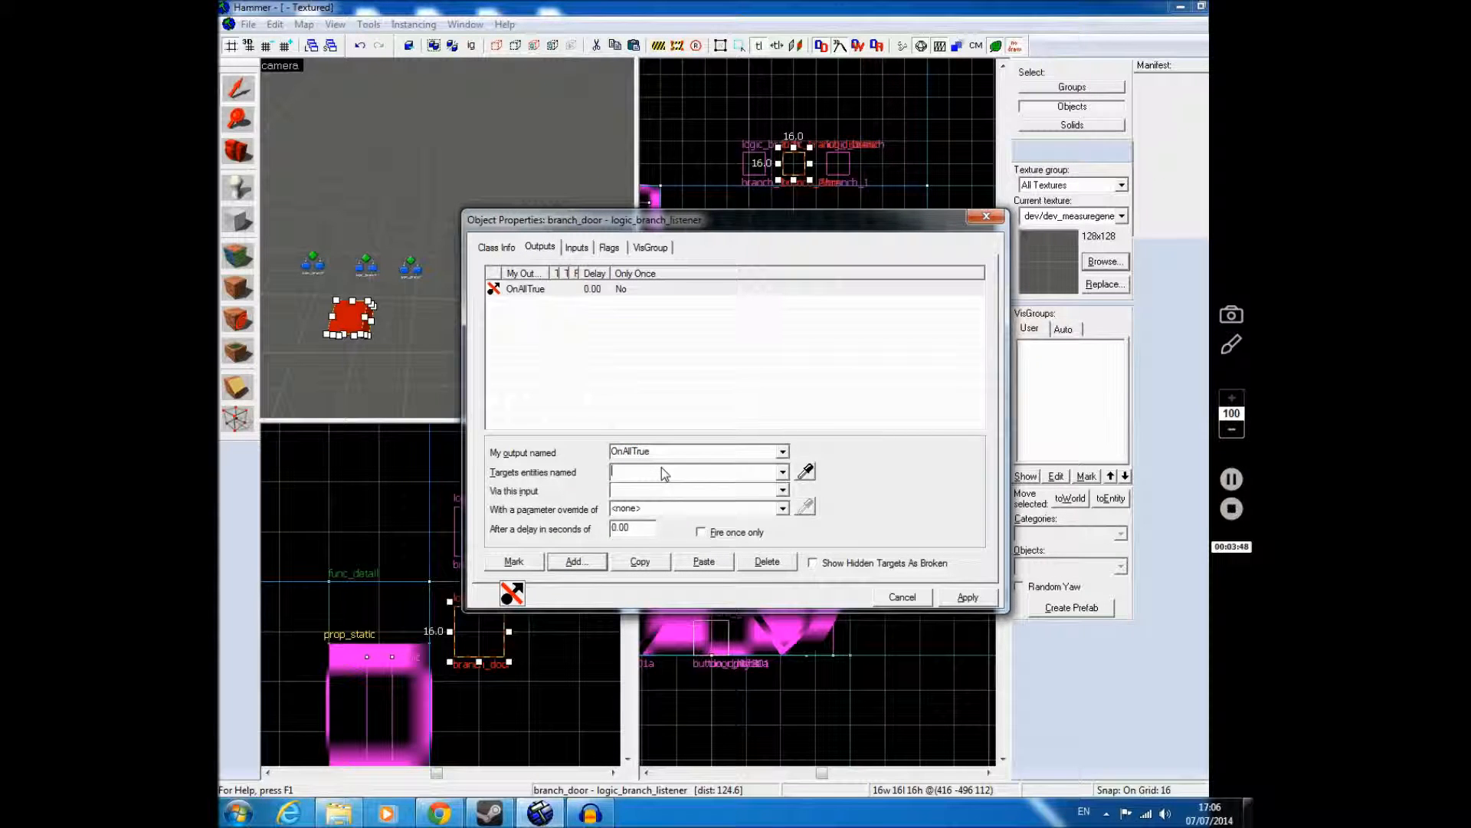
text(door)
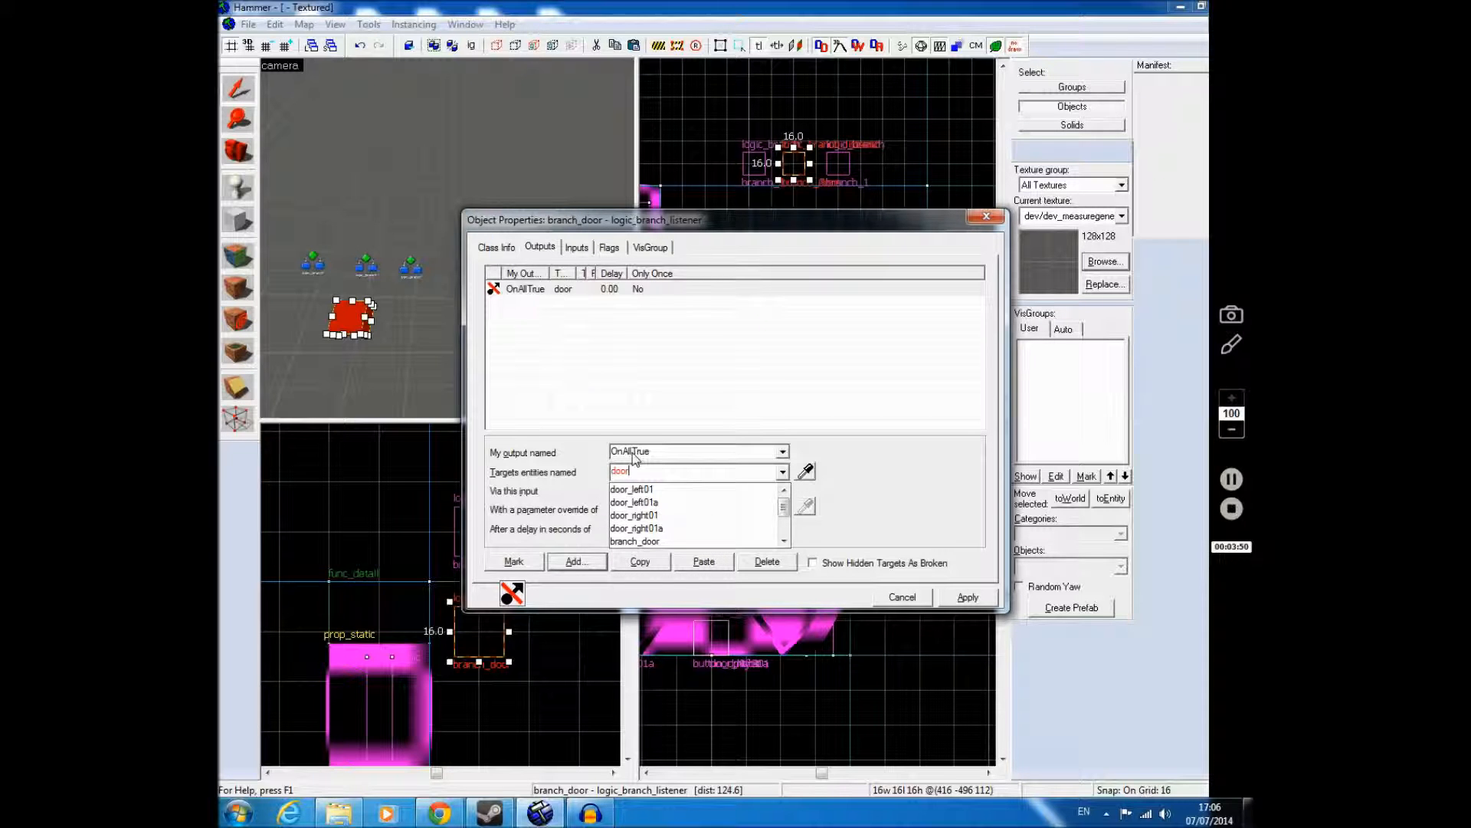
click(657, 500)
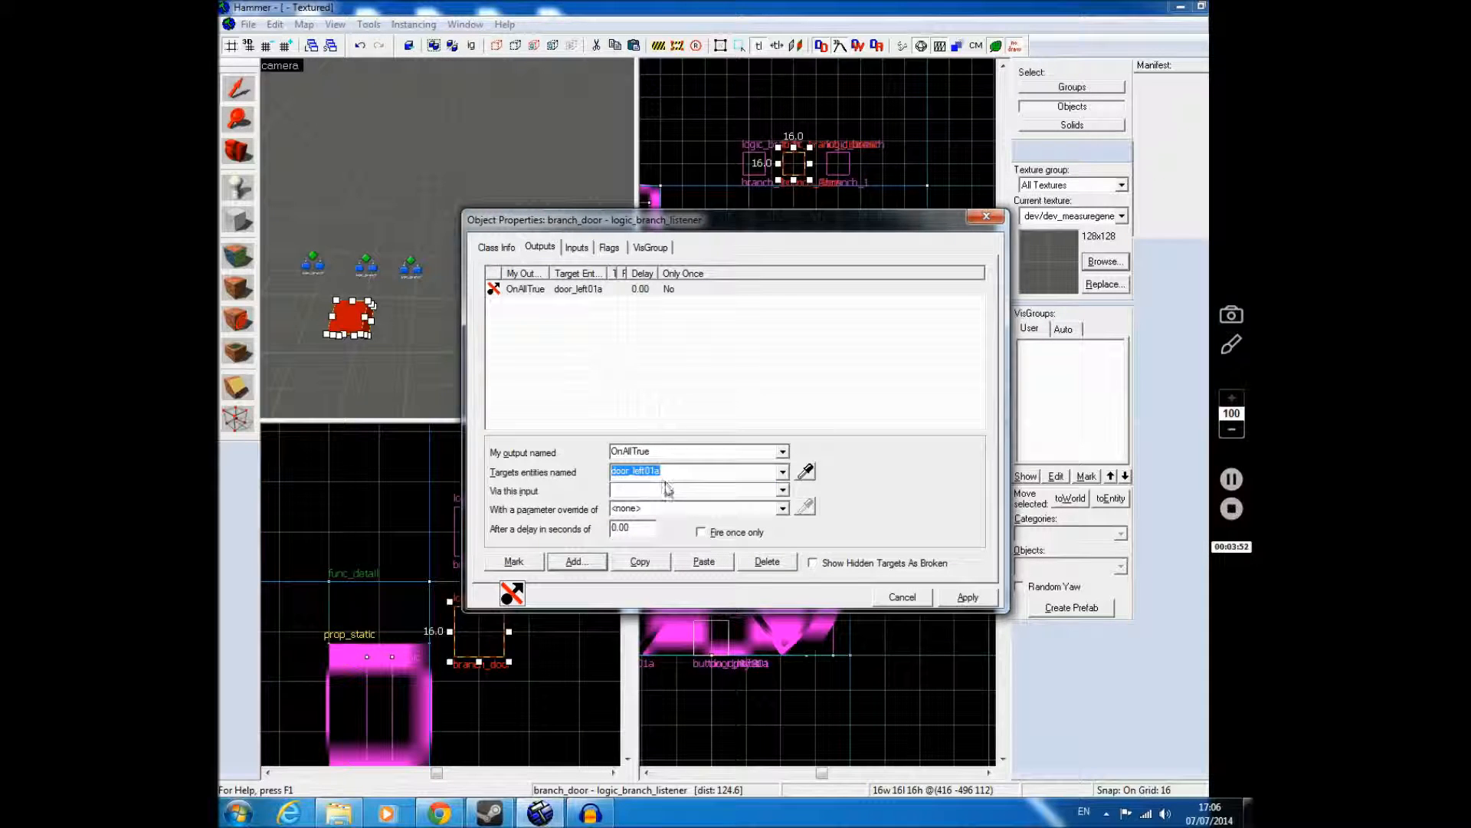
click(666, 486)
text(o)
Step: Duplicate the OnAllTrue Open output, retarget the copy to door_right01a and apply
click(682, 564)
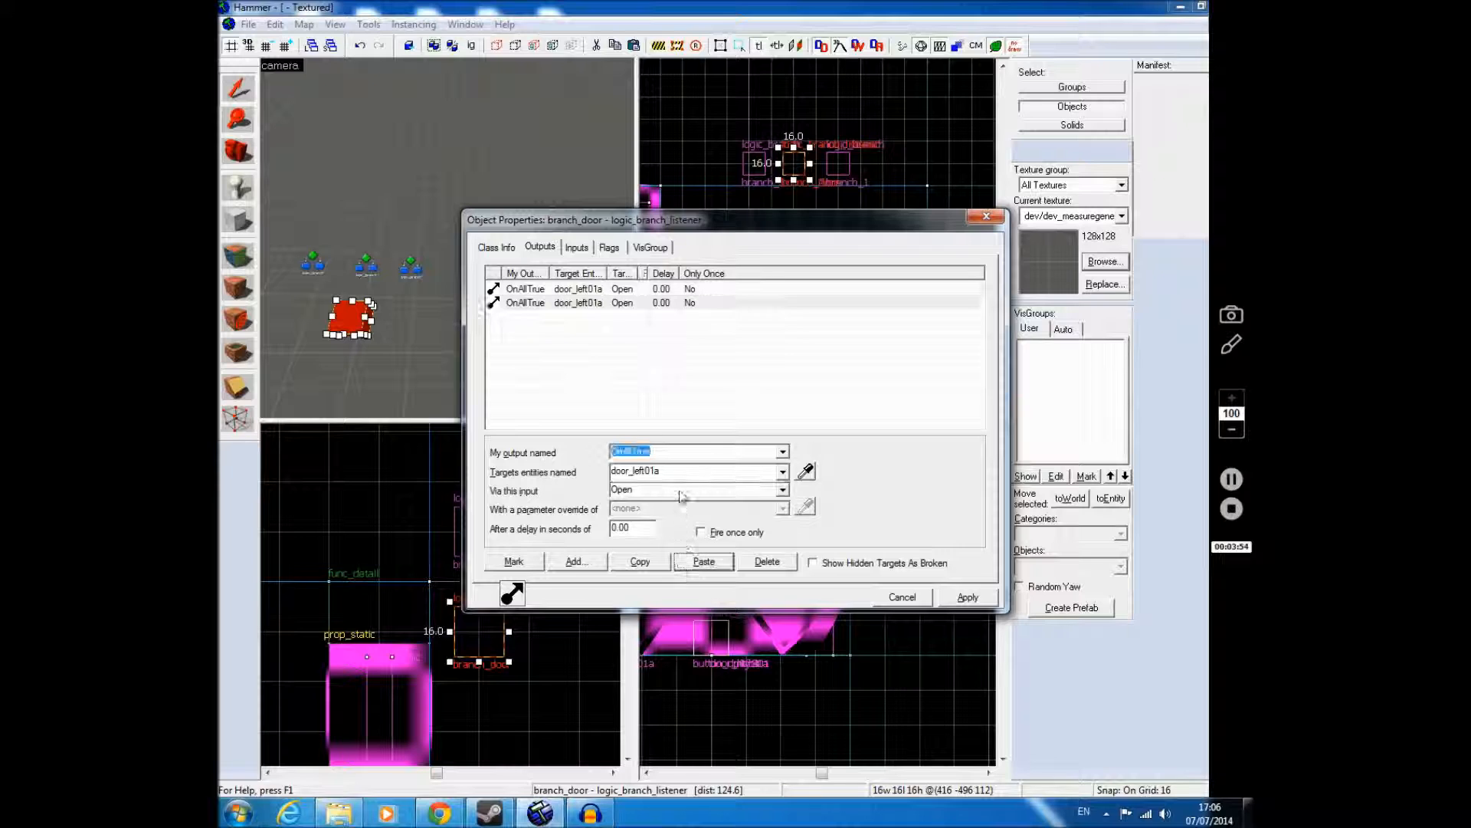
text(ri)
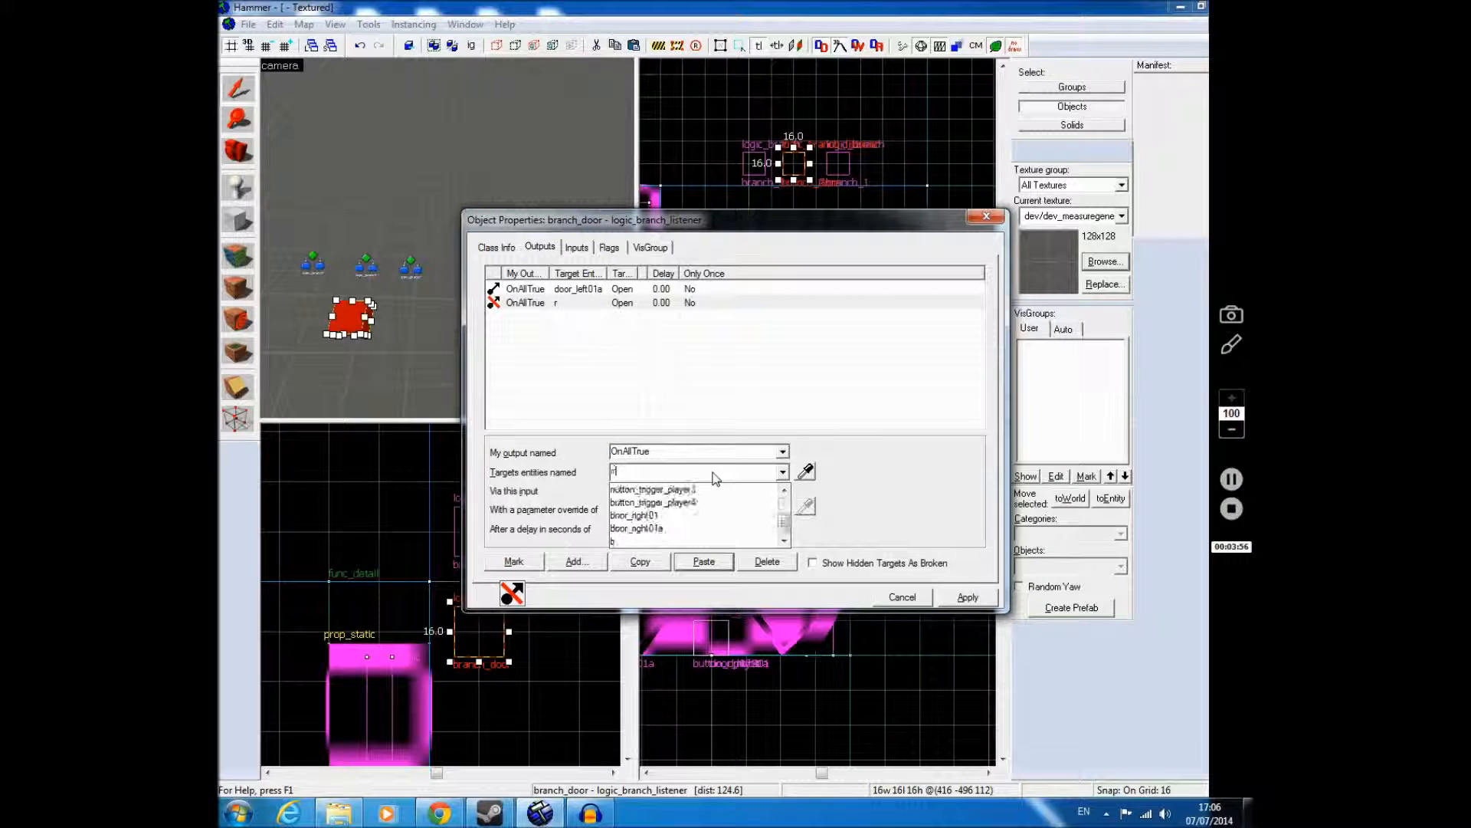
click(655, 528)
click(969, 597)
Step: Duplicate both door outputs, change the copies to OnMixed with the Close input, then apply and close the listener's properties
click(590, 289)
shift+click(592, 304)
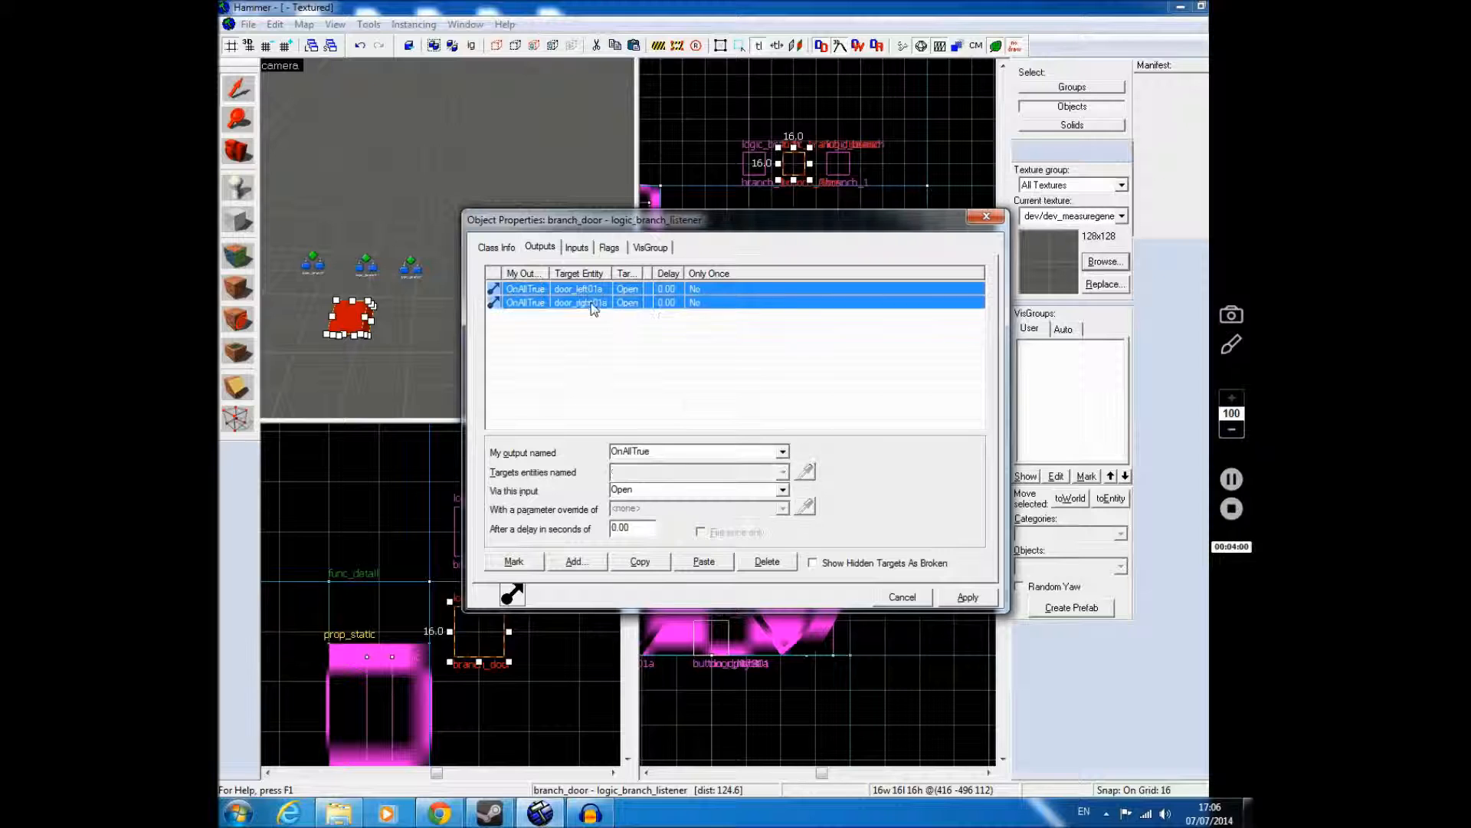
click(641, 561)
click(703, 561)
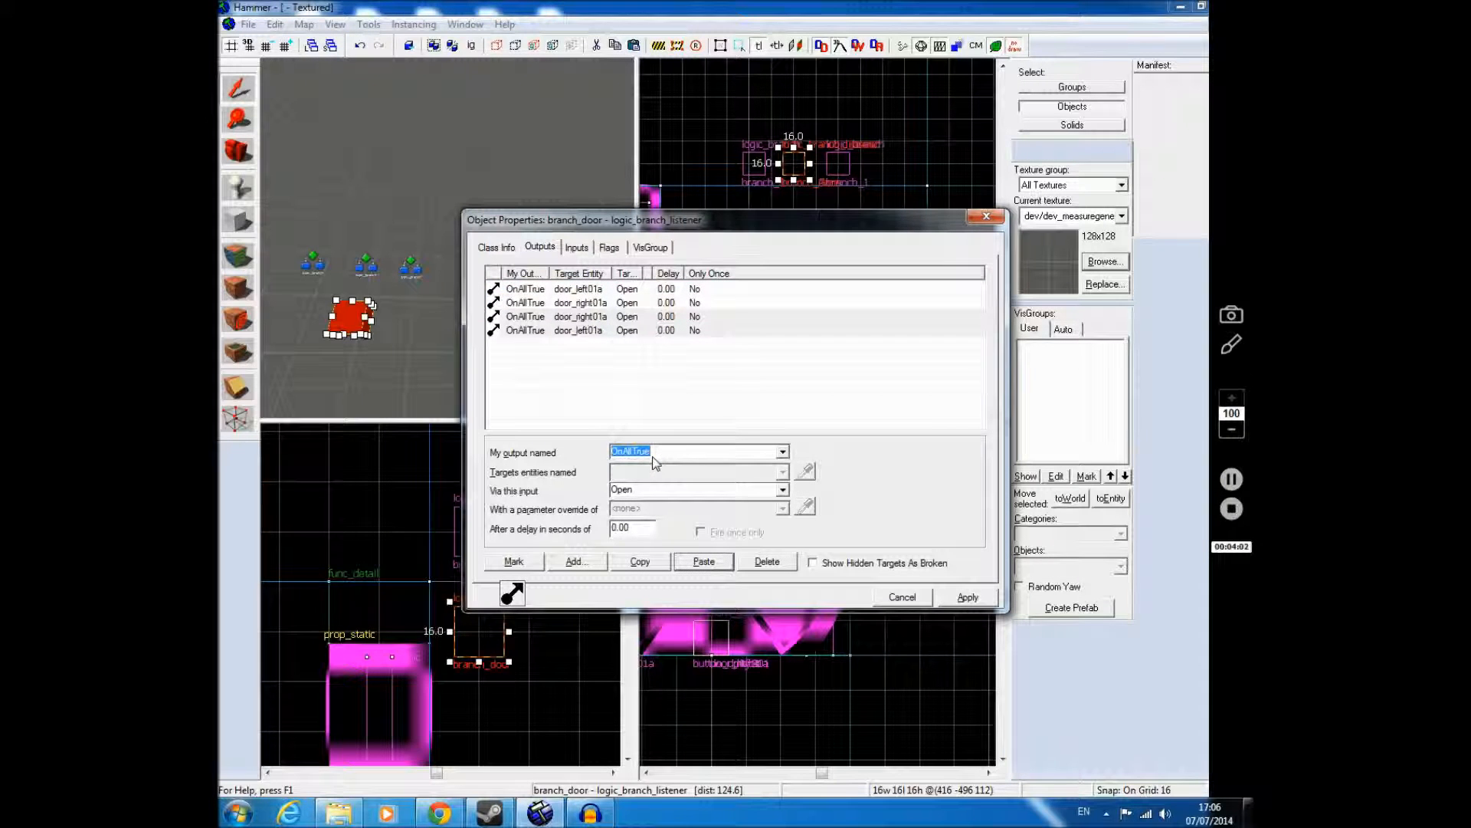
text(OnM)
text(C)
text(lose)
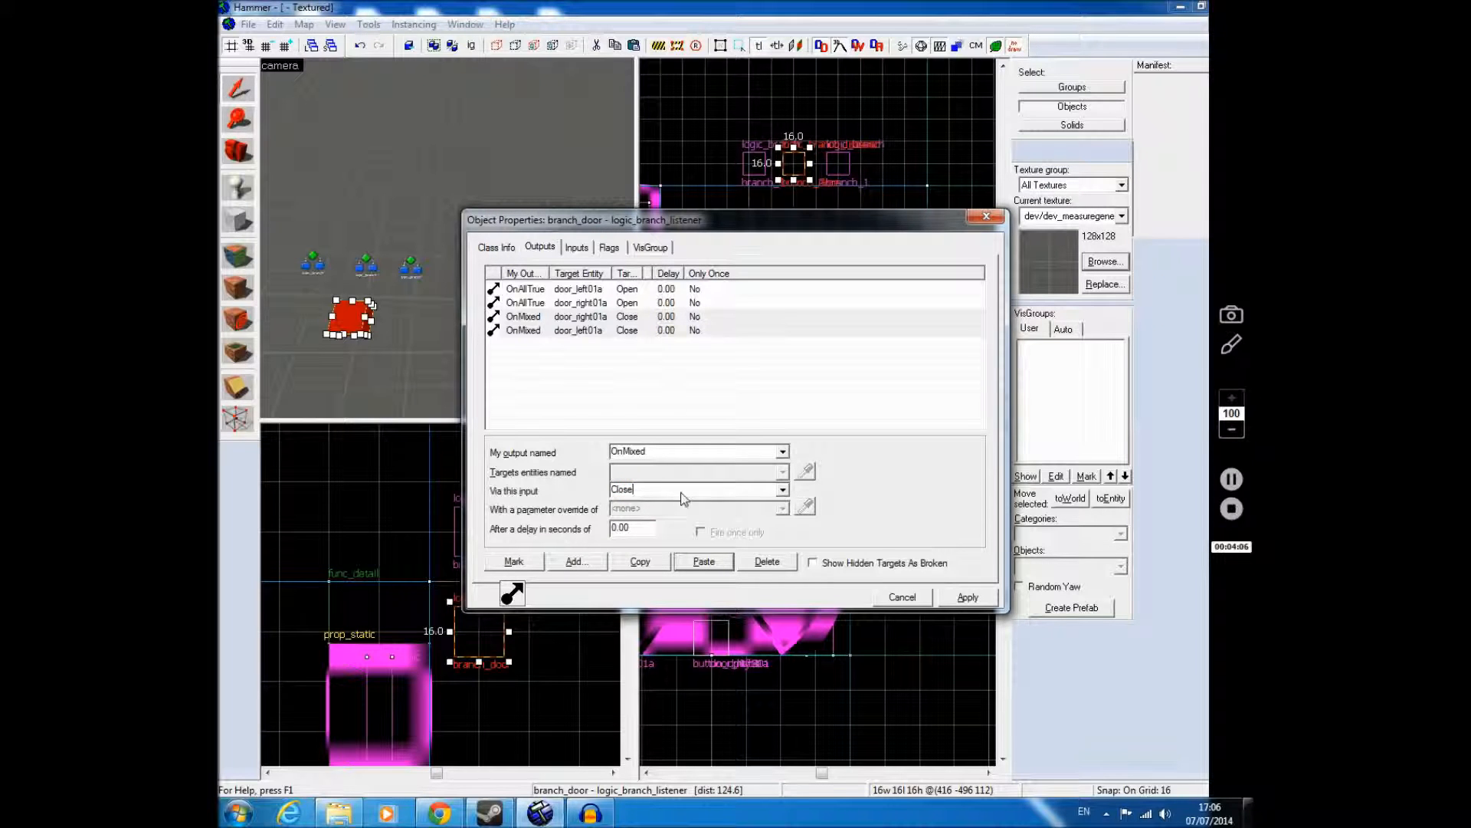
click(954, 598)
click(981, 217)
key(Escape)
Step: Place a prop_physics entity on the floor in front of the floor buttons
key(z)
key(w)
key(w)
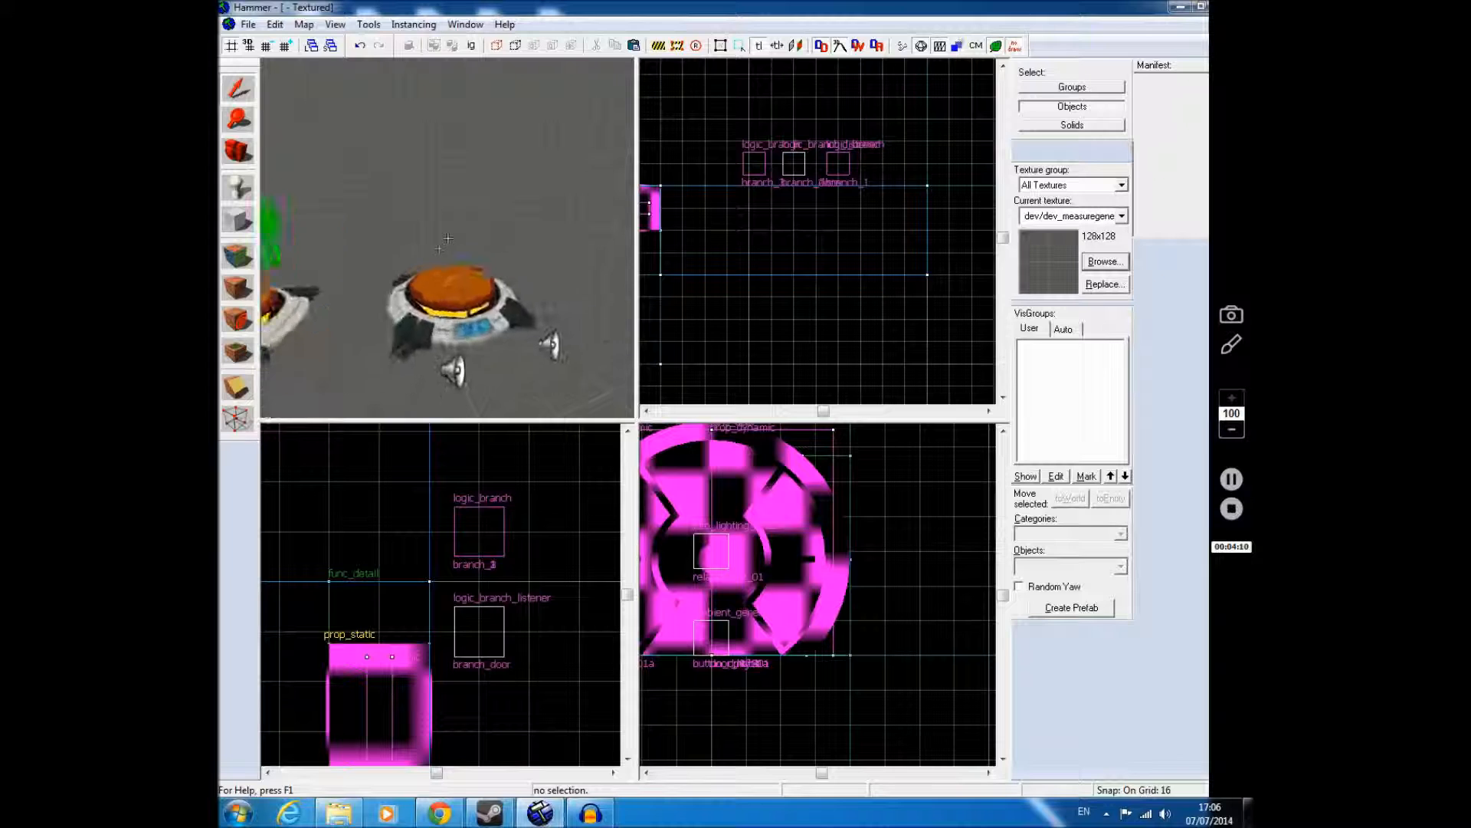
key(s)
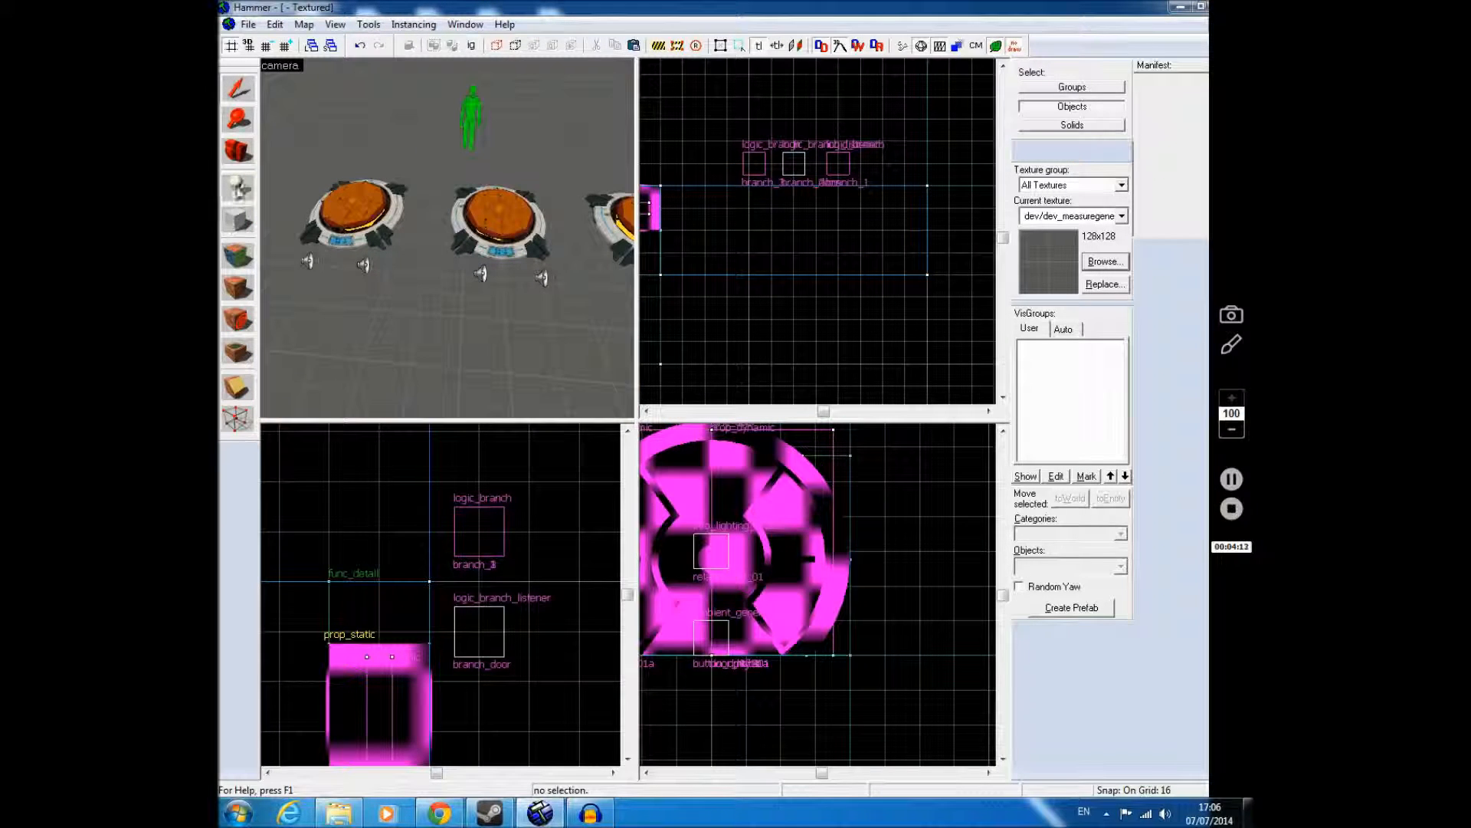
key(shift+e)
text(prop_)
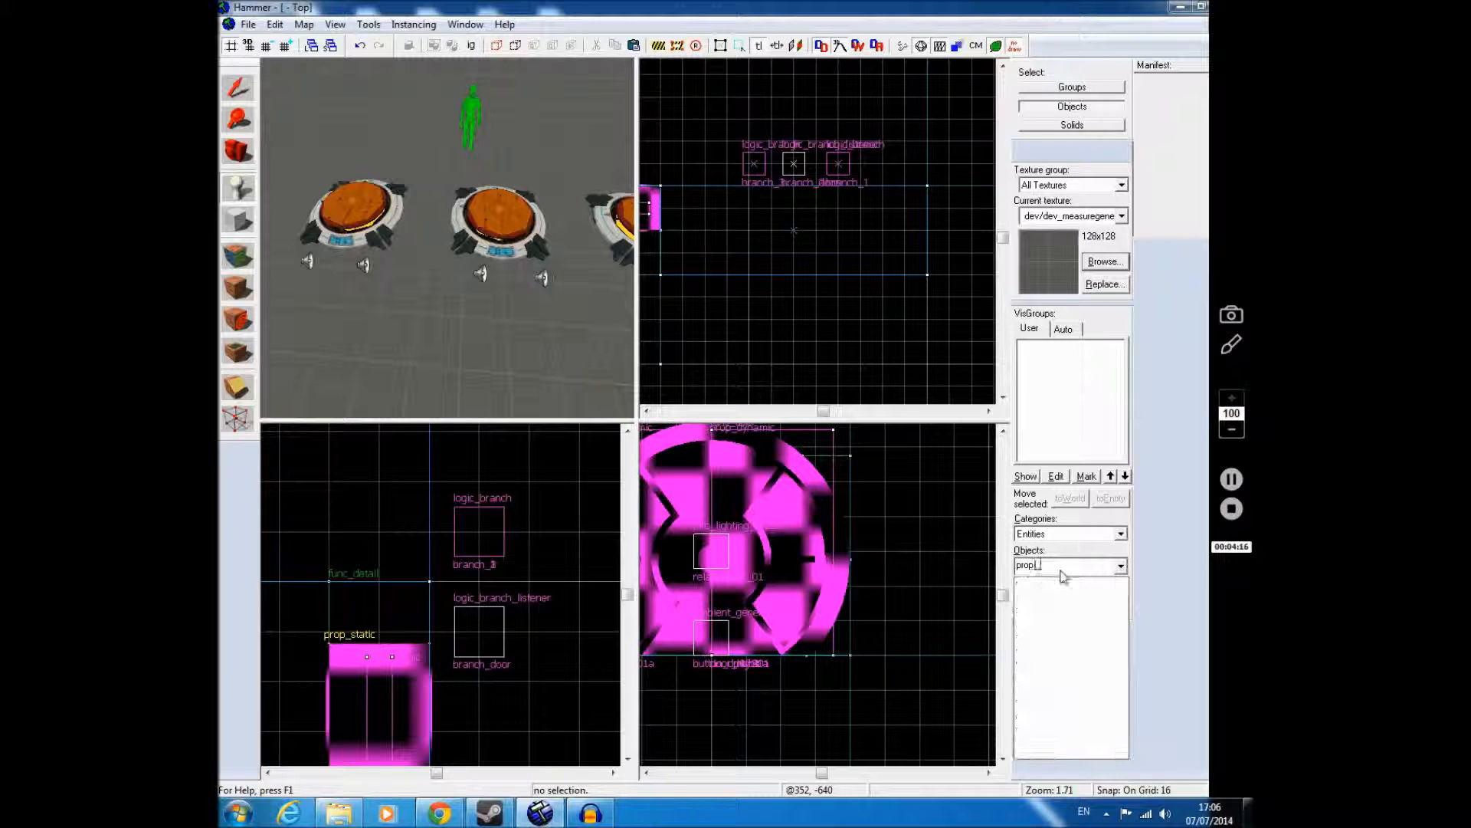
text(p)
click(1056, 586)
click(577, 316)
Step: Set the prop_physics entity's world model to props/metal_box.mdl, apply it and close the properties
key(alt+Return)
click(707, 376)
click(818, 347)
double_click(455, 558)
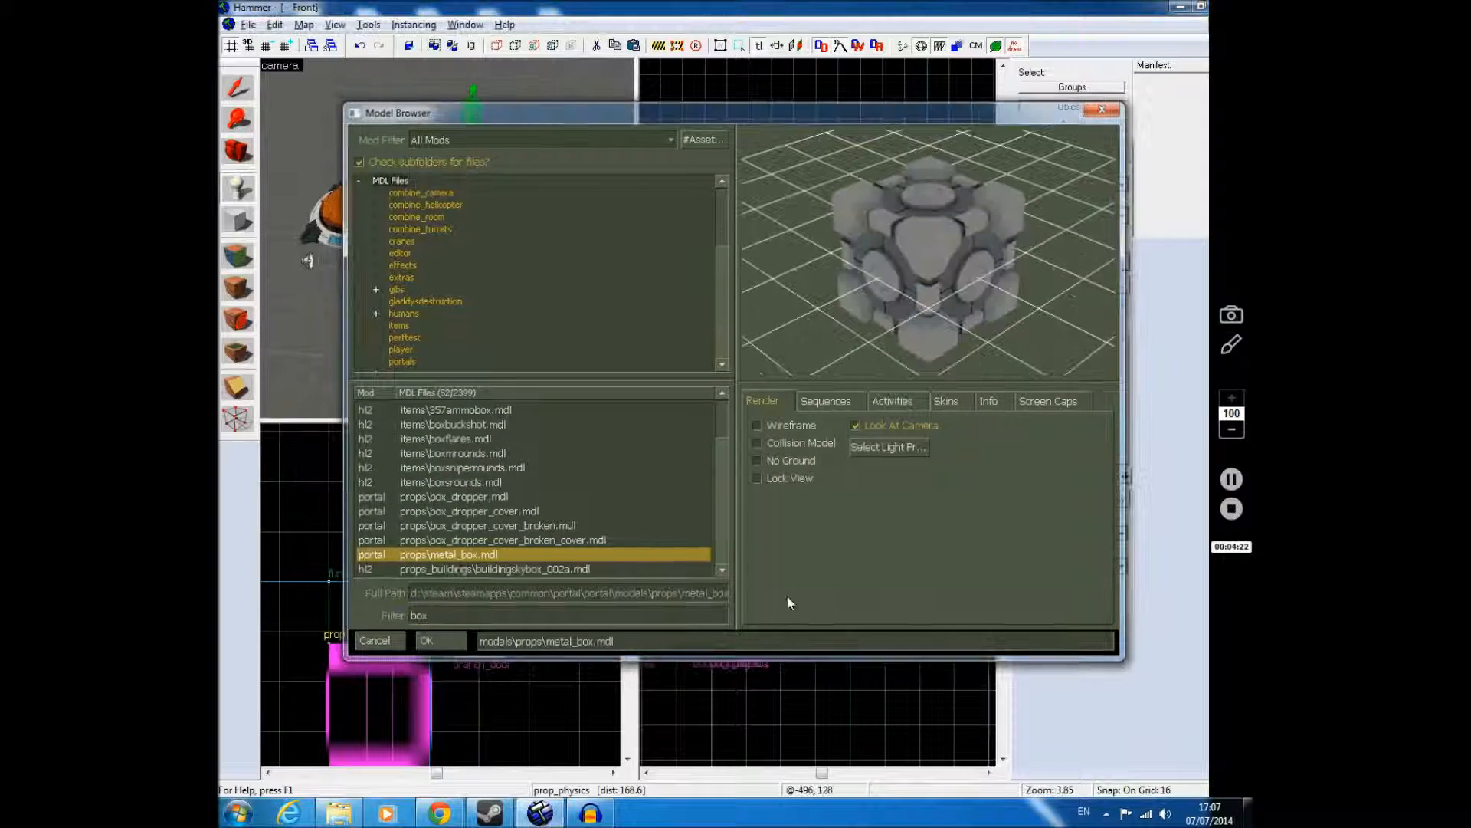
click(989, 596)
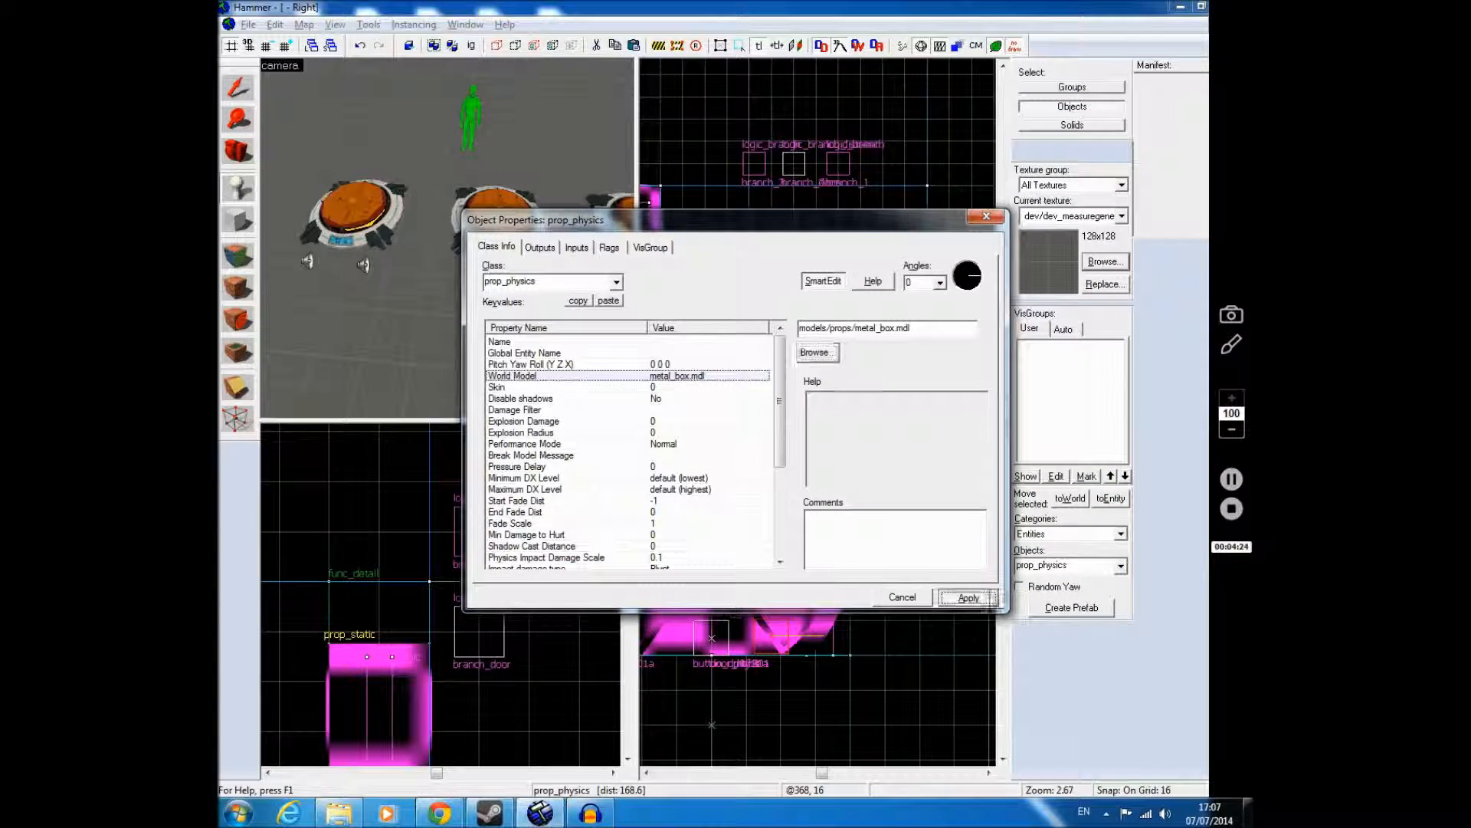
click(987, 215)
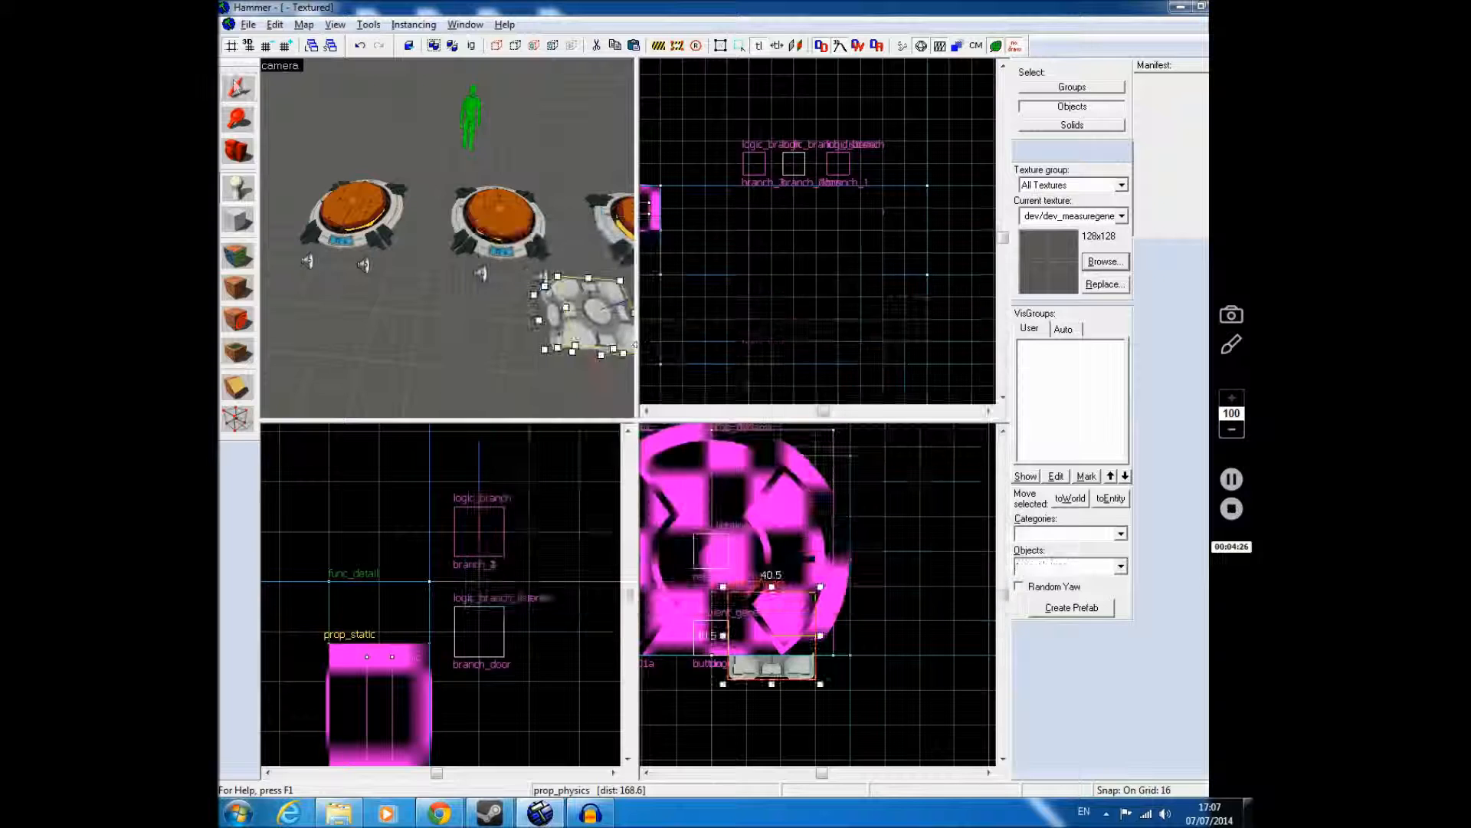
Step: Raise the metal box above the floor and copy it so one box stands in front of each of the three buttons
drag(827, 558, 833, 532)
scroll(837, 357, down, 4)
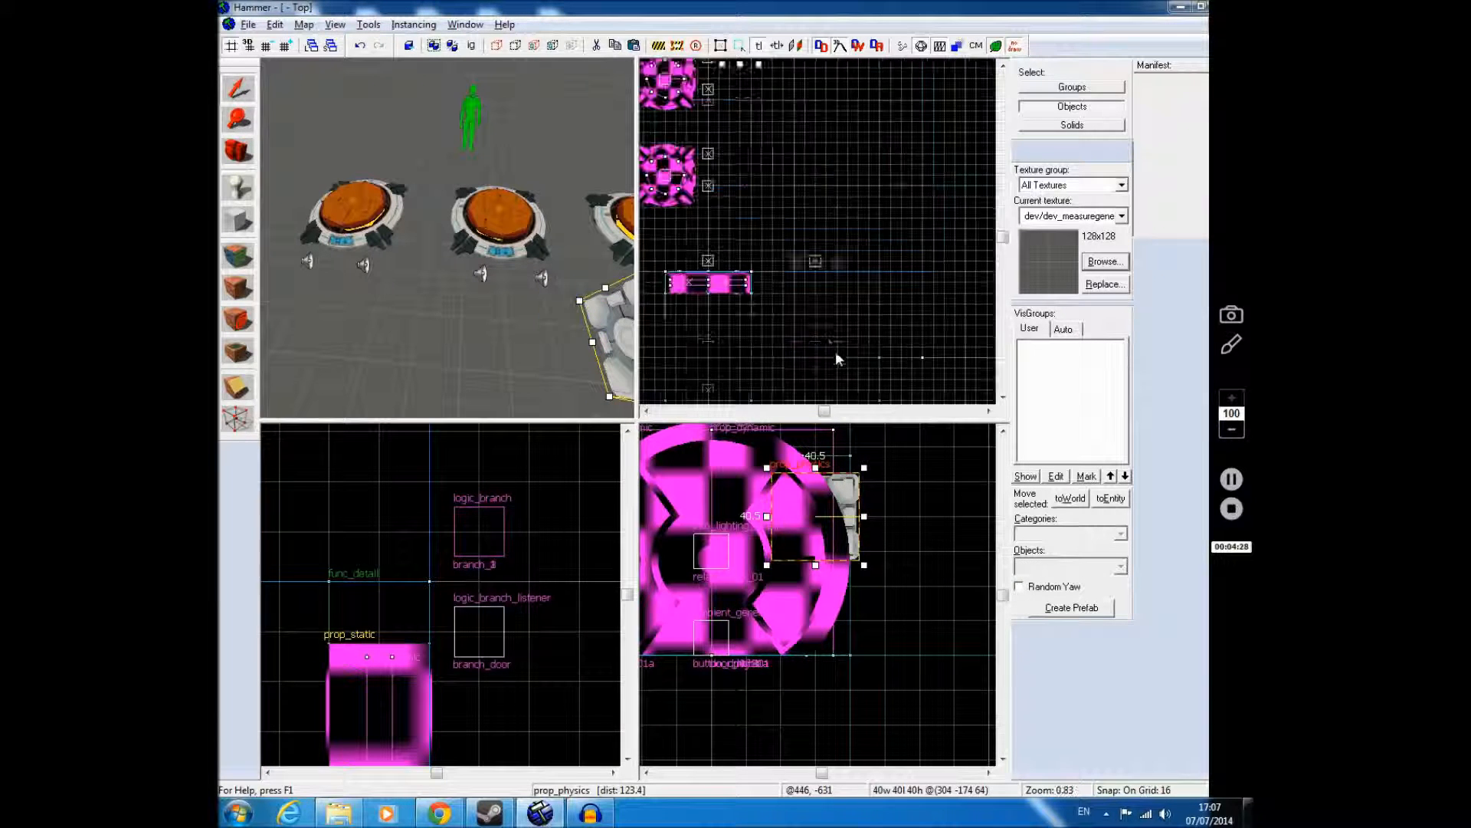
key(Up)
key(Up)
mouse_move(737, 195)
mouse_down()
mouse_move(738, 147)
mouse_move(739, 348)
mouse_up()
key(Escape)
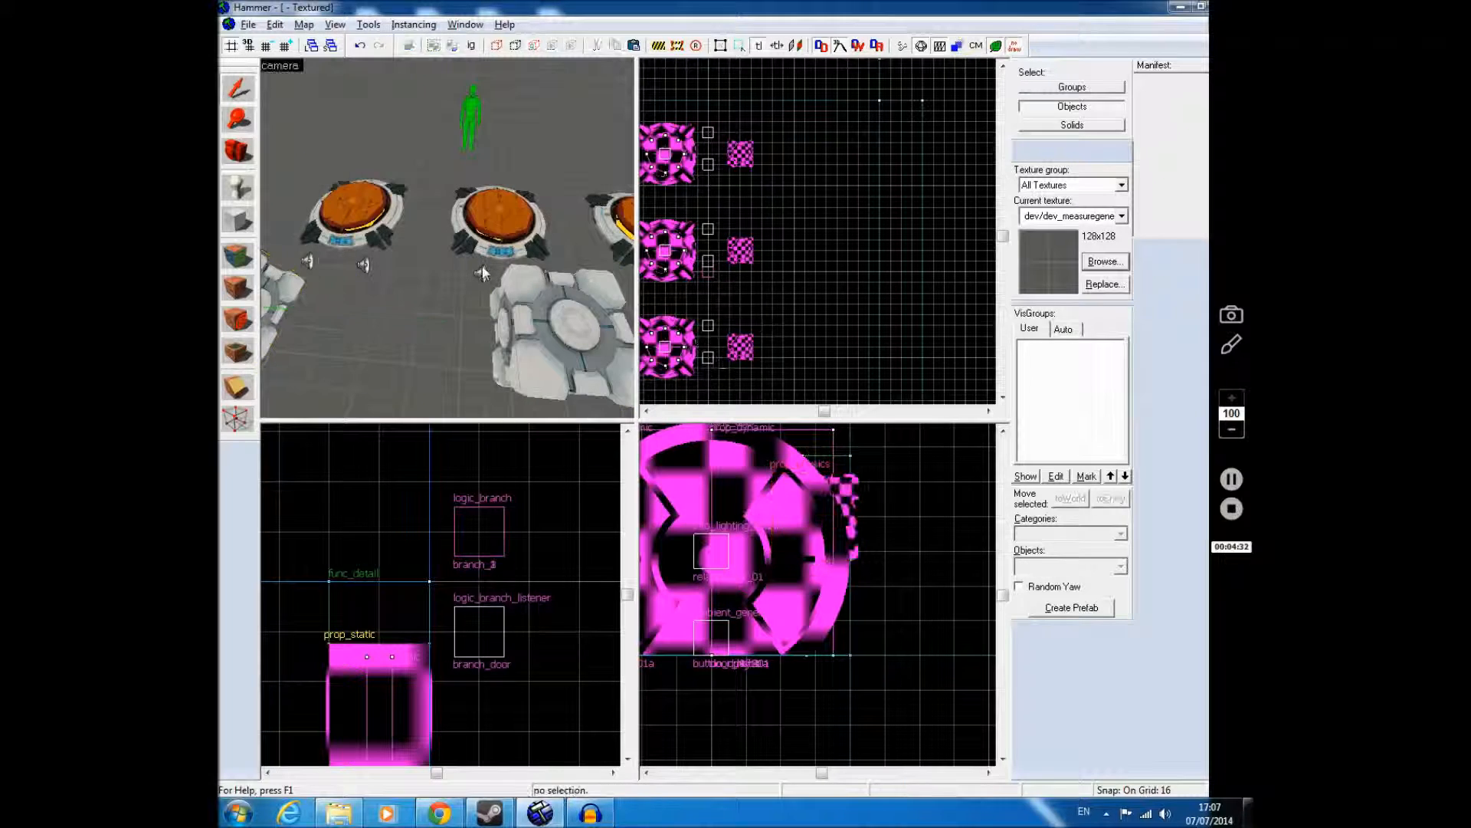
Step: Place a filter_activator_name entity on the floor between two of the buttons and raise it slightly
key(z)
key(w)
key(w)
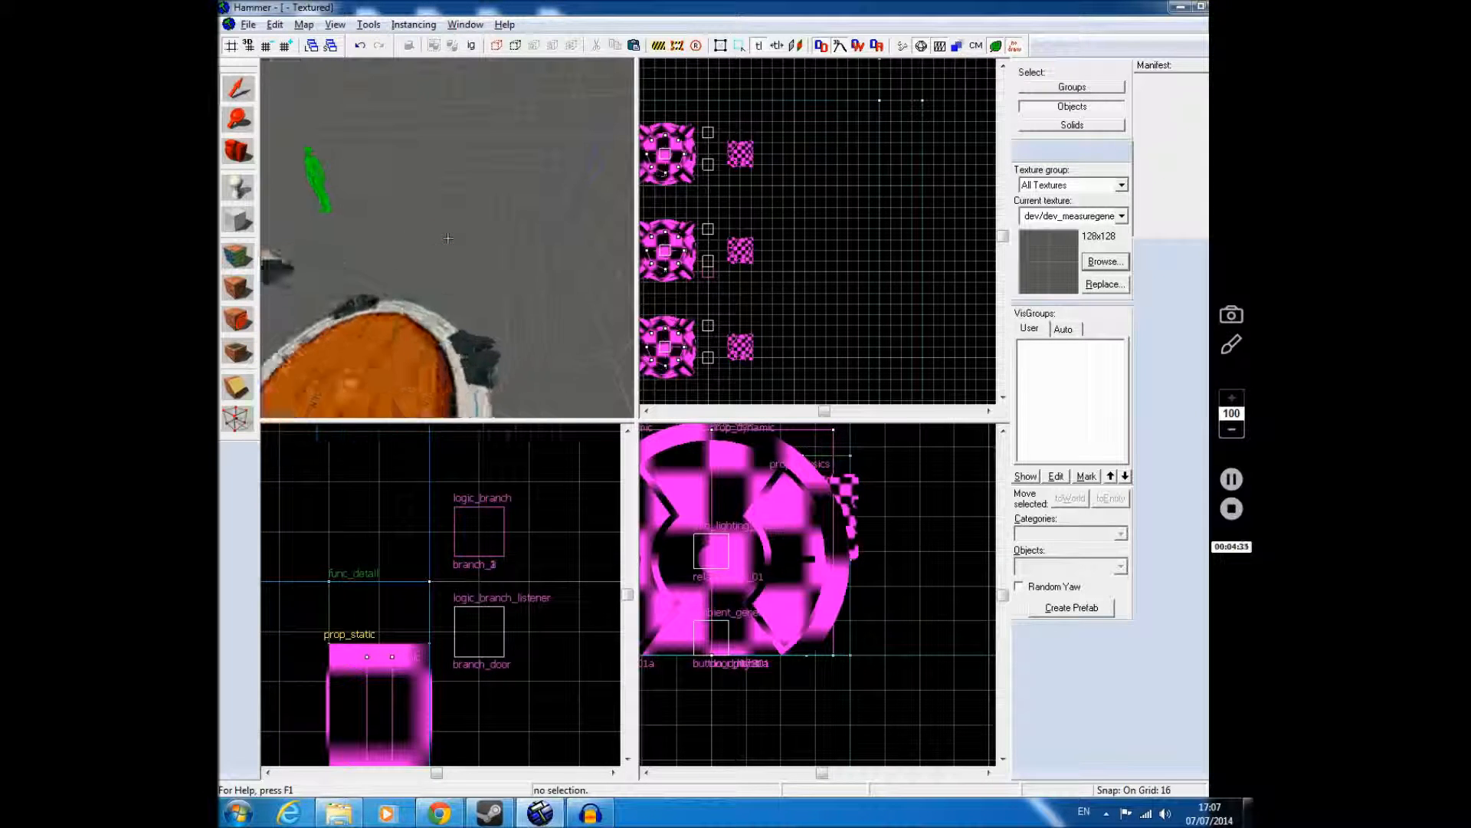
key(z)
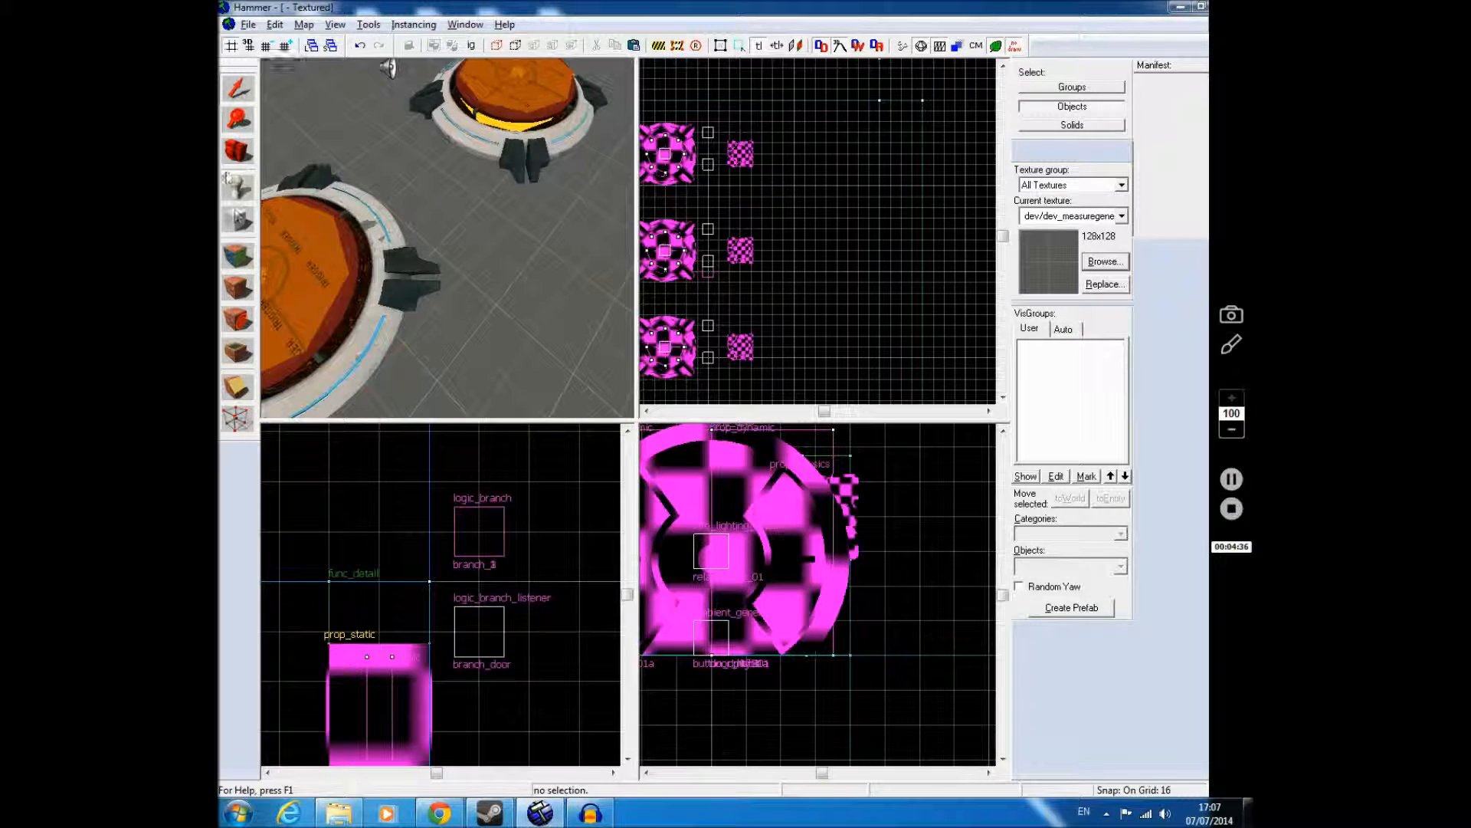
click(236, 189)
click(1059, 573)
text(fil)
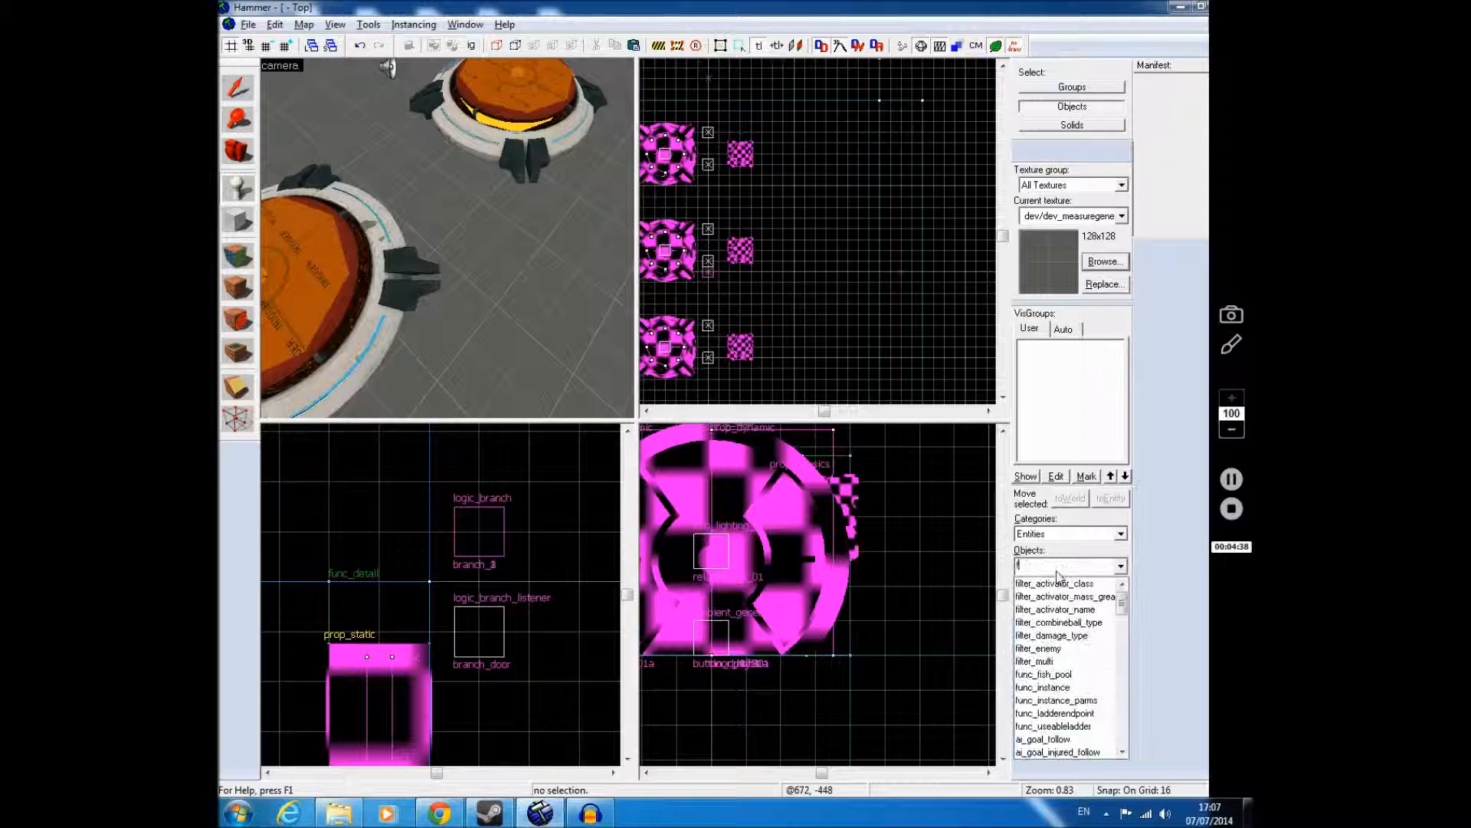
click(1056, 609)
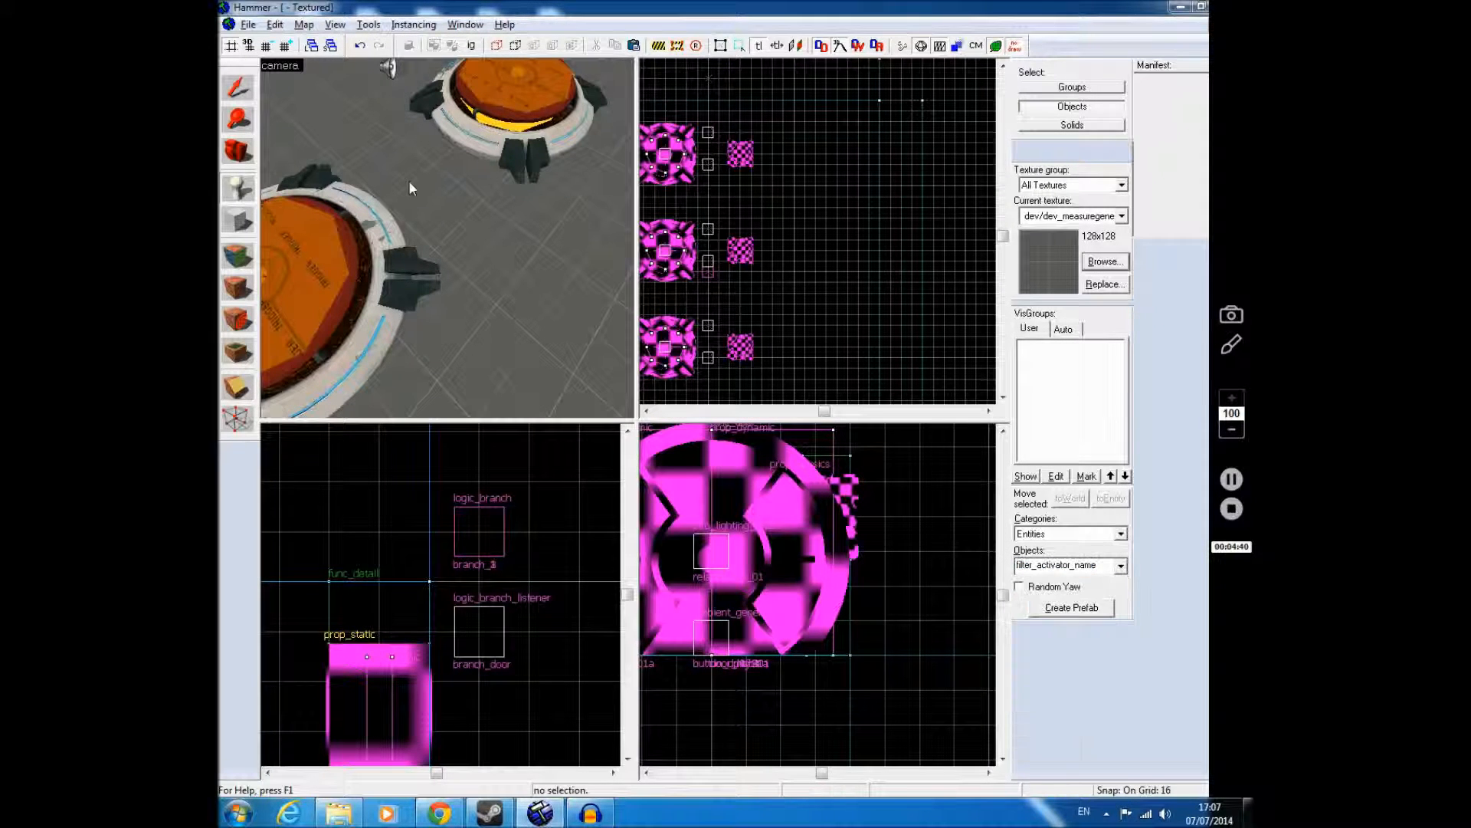
click(463, 213)
key(w)
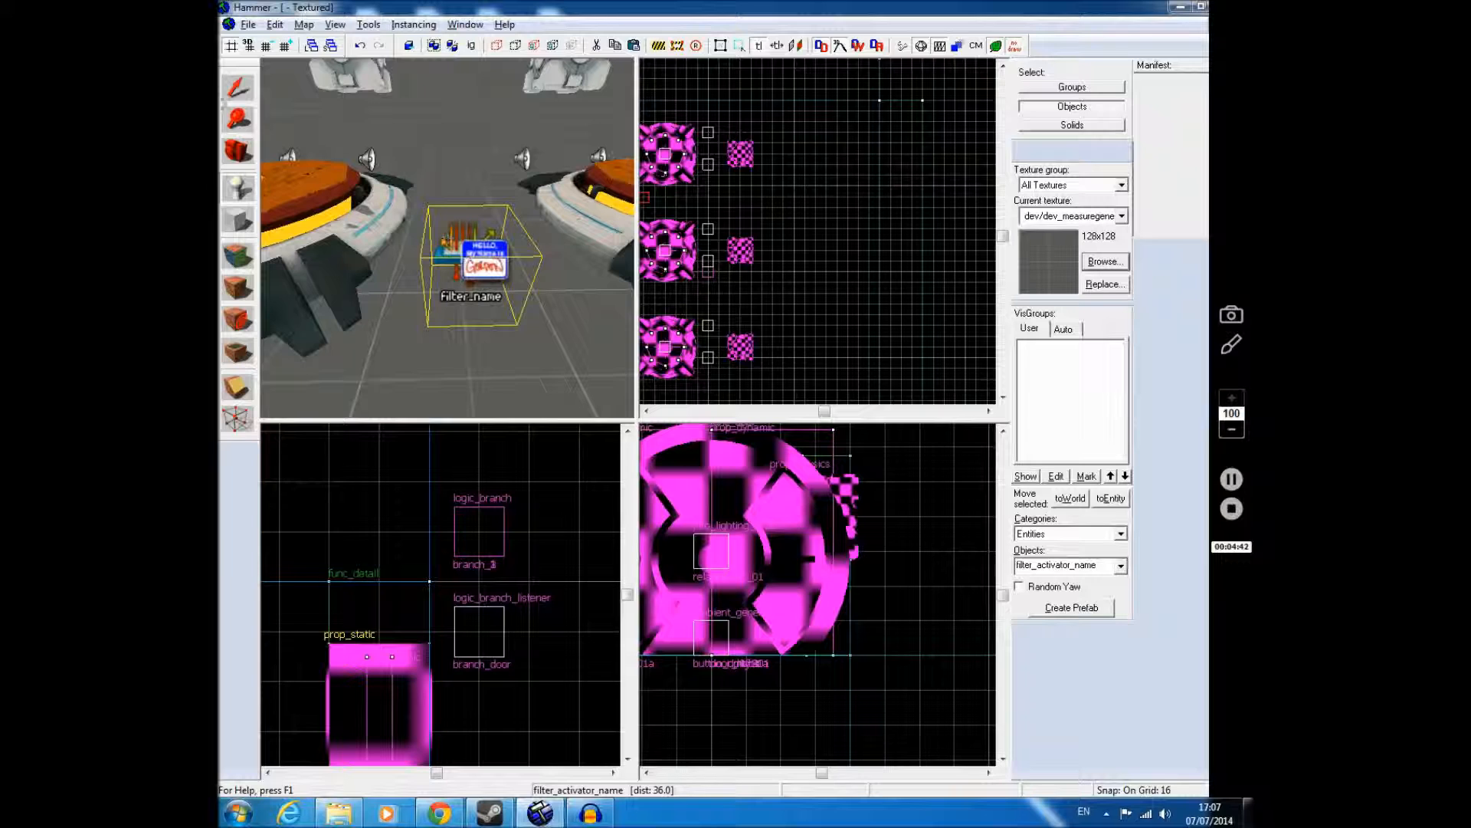
click(232, 86)
click(482, 262)
scroll(911, 636, down, 6)
scroll(812, 642, up, 4)
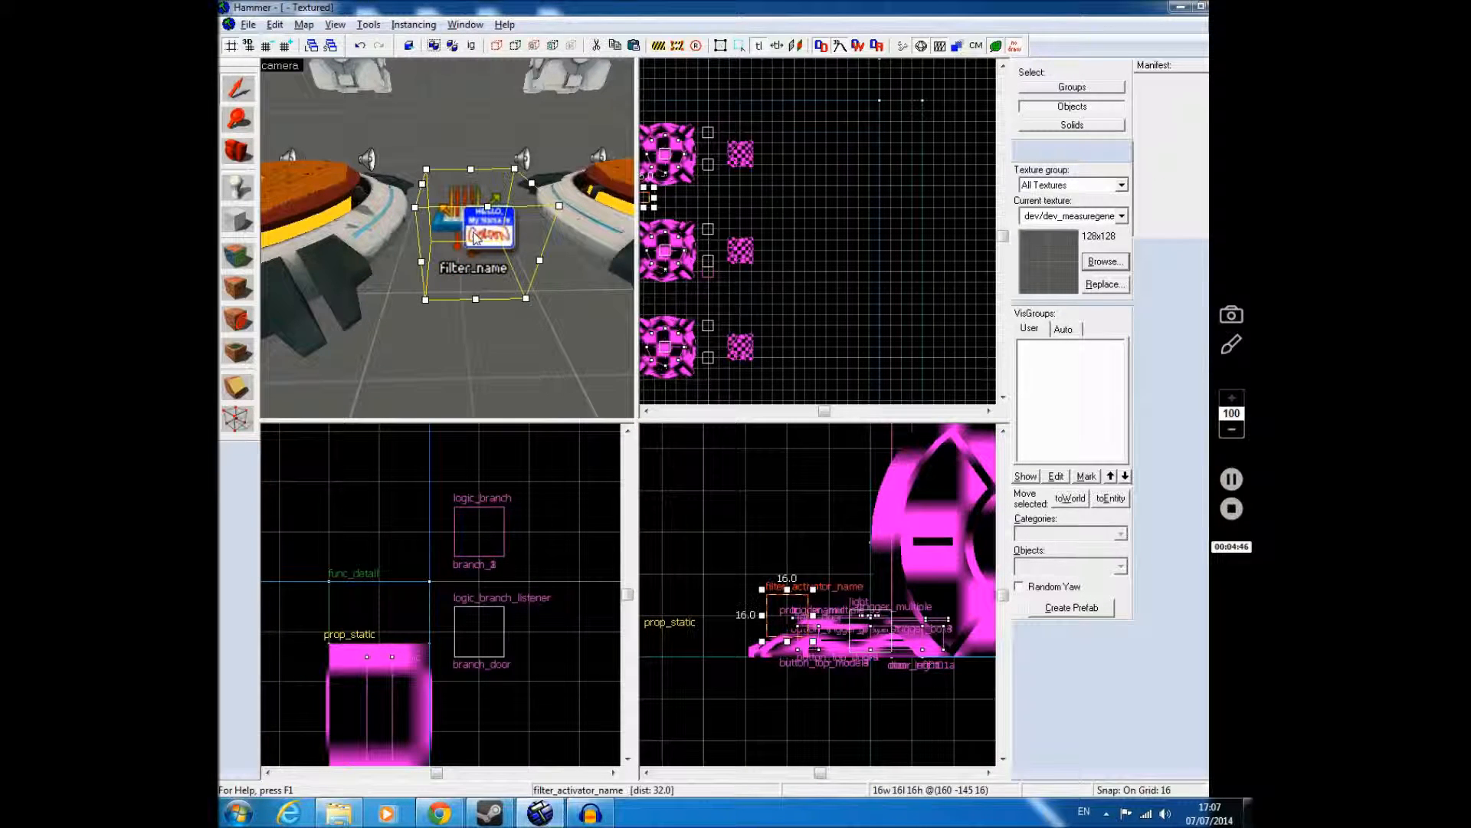
Step: Check the filter_activator_name entity's outputs, flags, filter mode and filter name properties
double_click(475, 237)
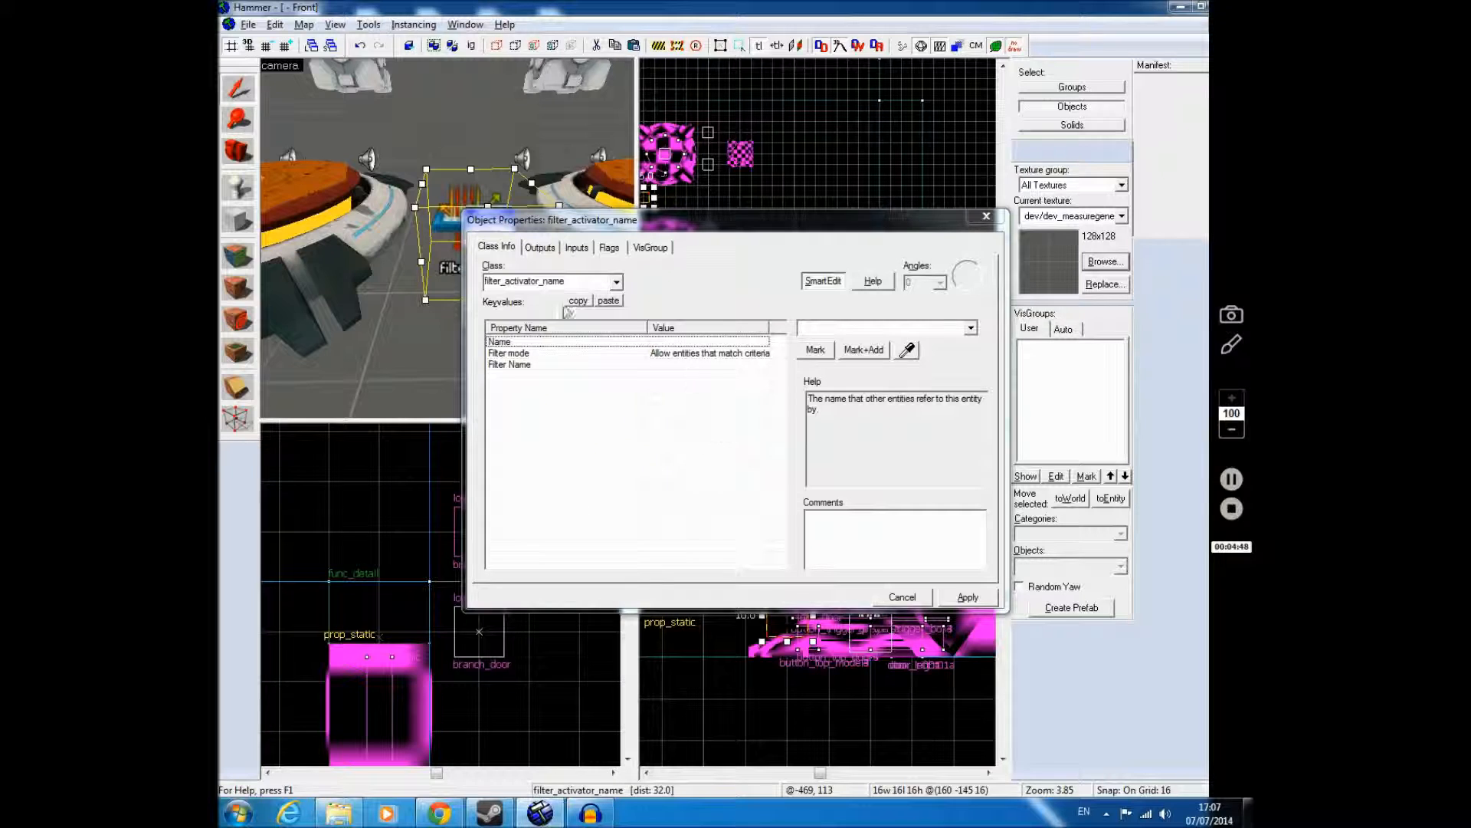
click(540, 247)
click(610, 247)
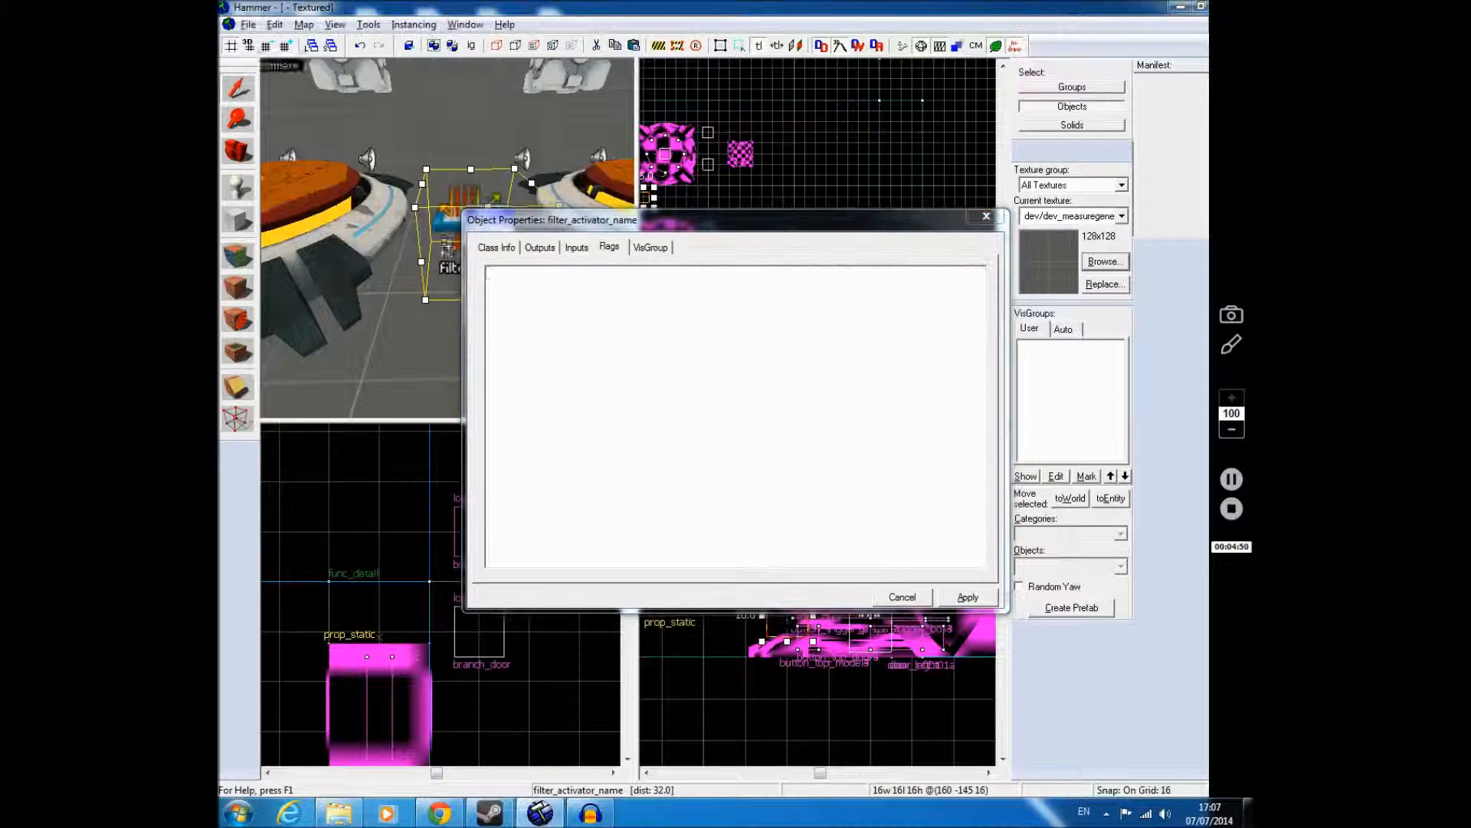
click(490, 246)
click(692, 353)
click(698, 365)
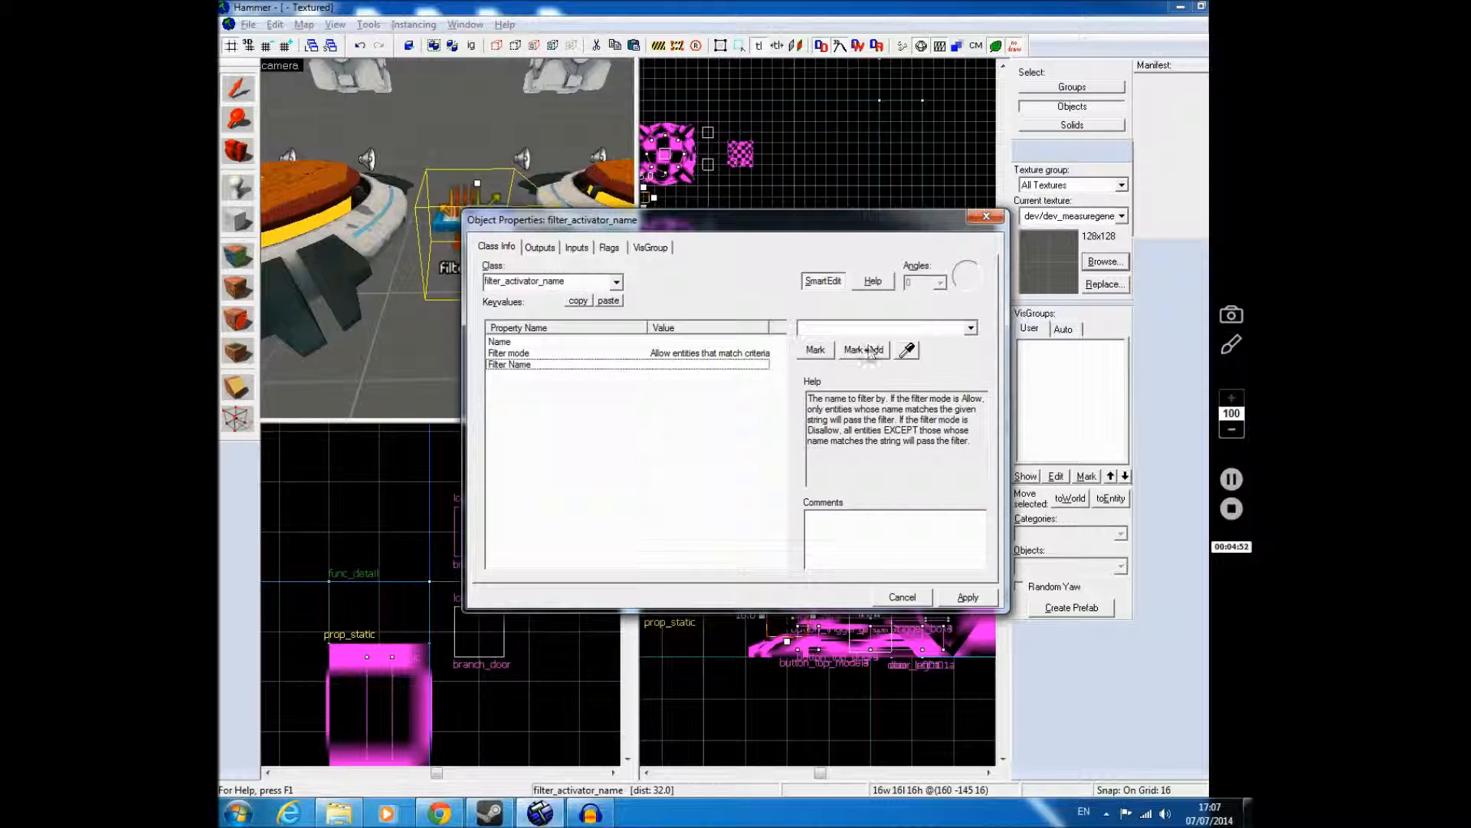
Step: Inspect the properties of a metal box, the name filter and the button_trigger_player3 trigger_multiple
key(z)
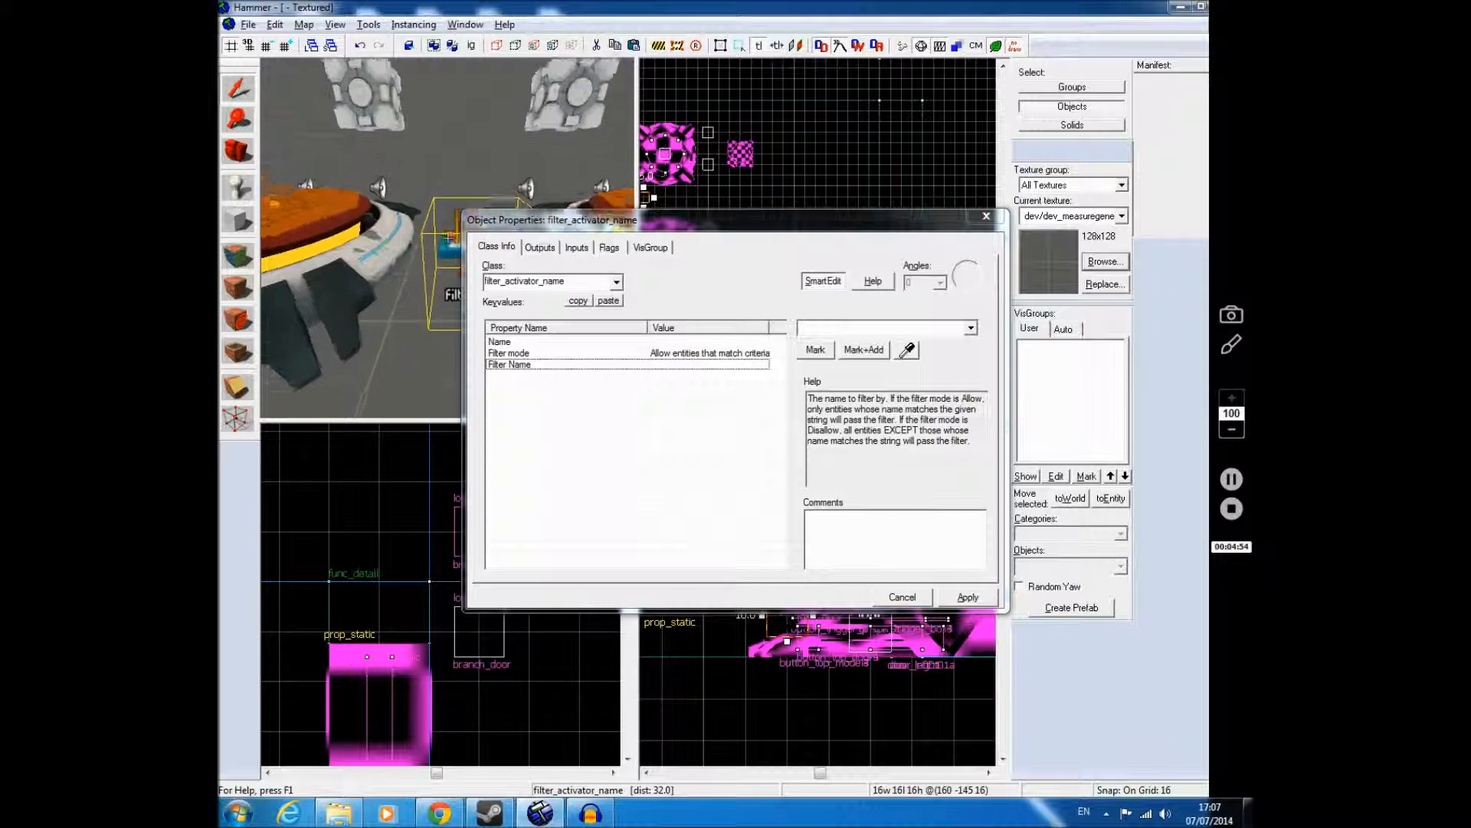
key(z)
click(381, 136)
key(z)
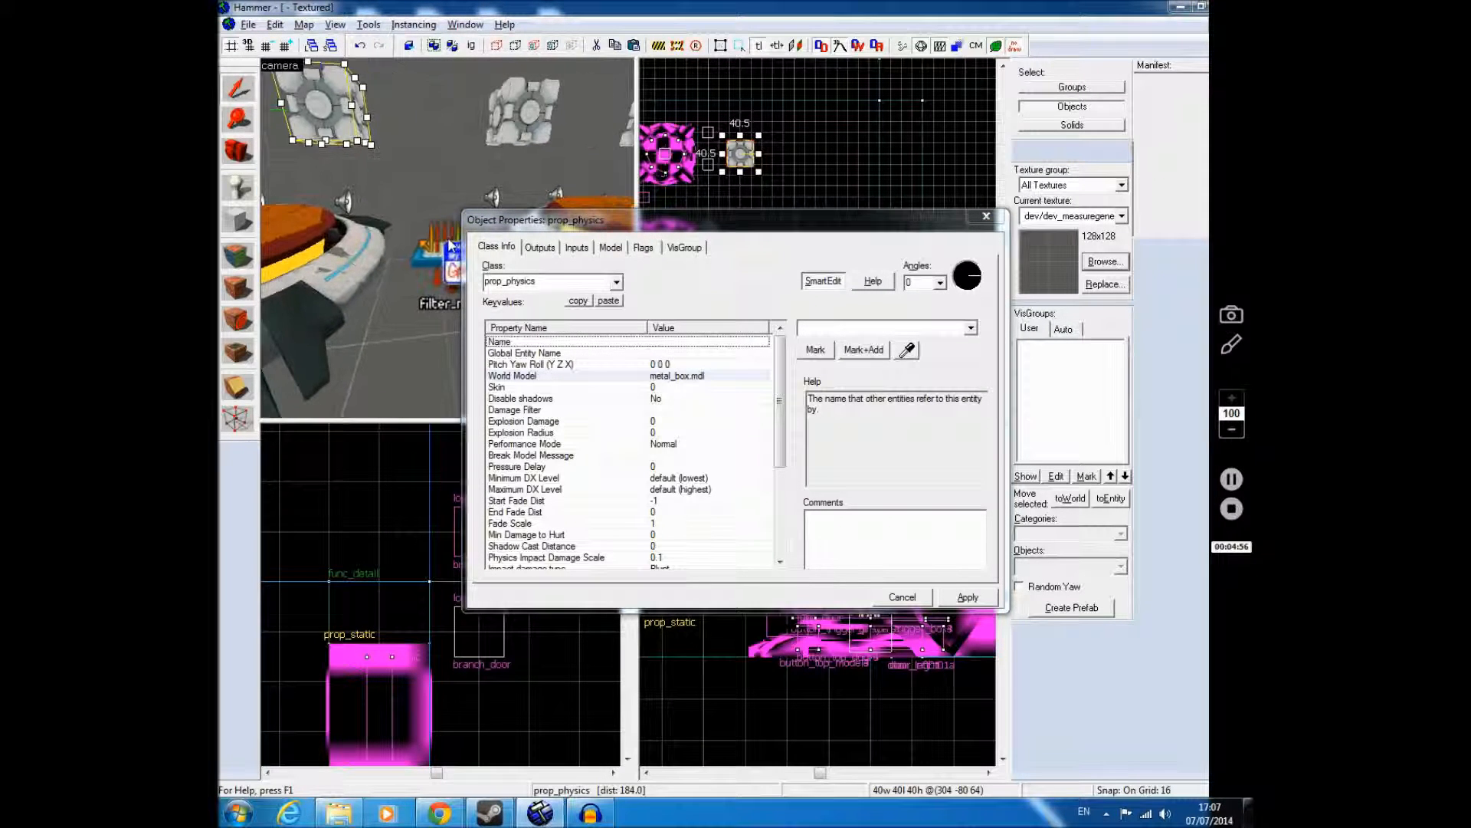
key(z)
click(446, 245)
click(268, 215)
key(z)
key(z)
click(469, 202)
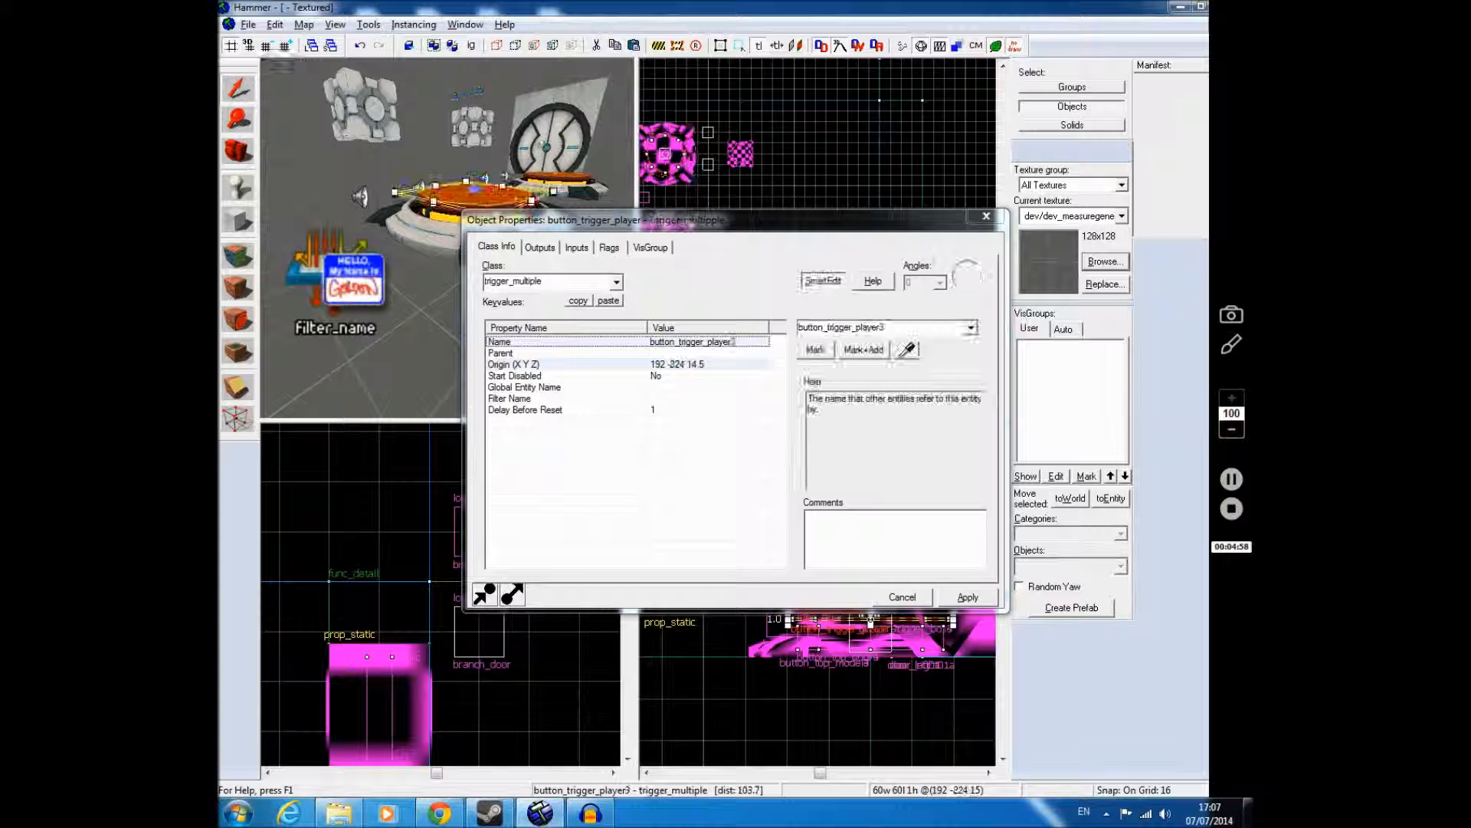
Step: Close the trigger's properties and delete the filter_activator_name entity standing between the buttons
click(986, 217)
click(343, 264)
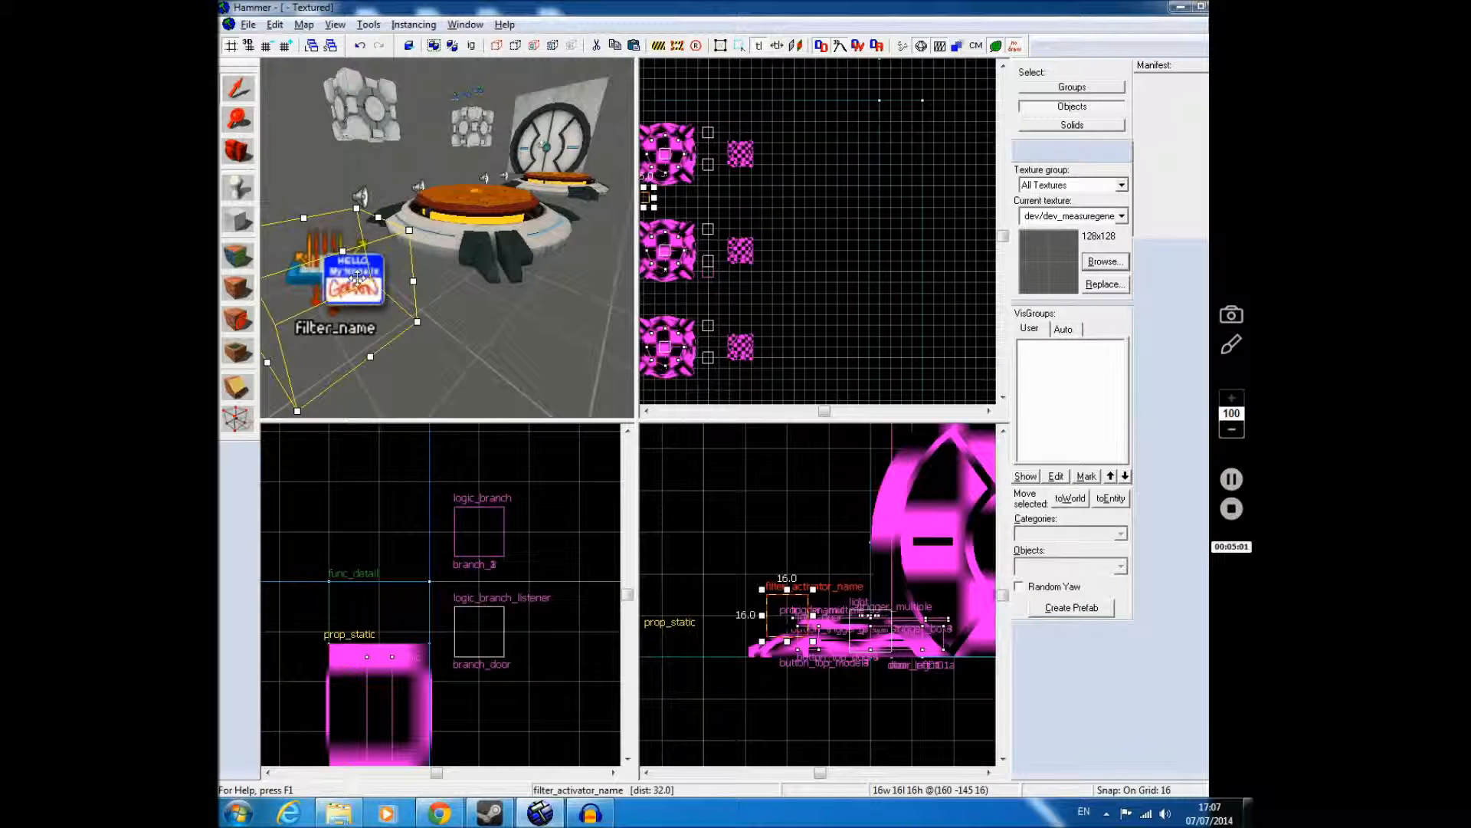
key(Delete)
key(z)
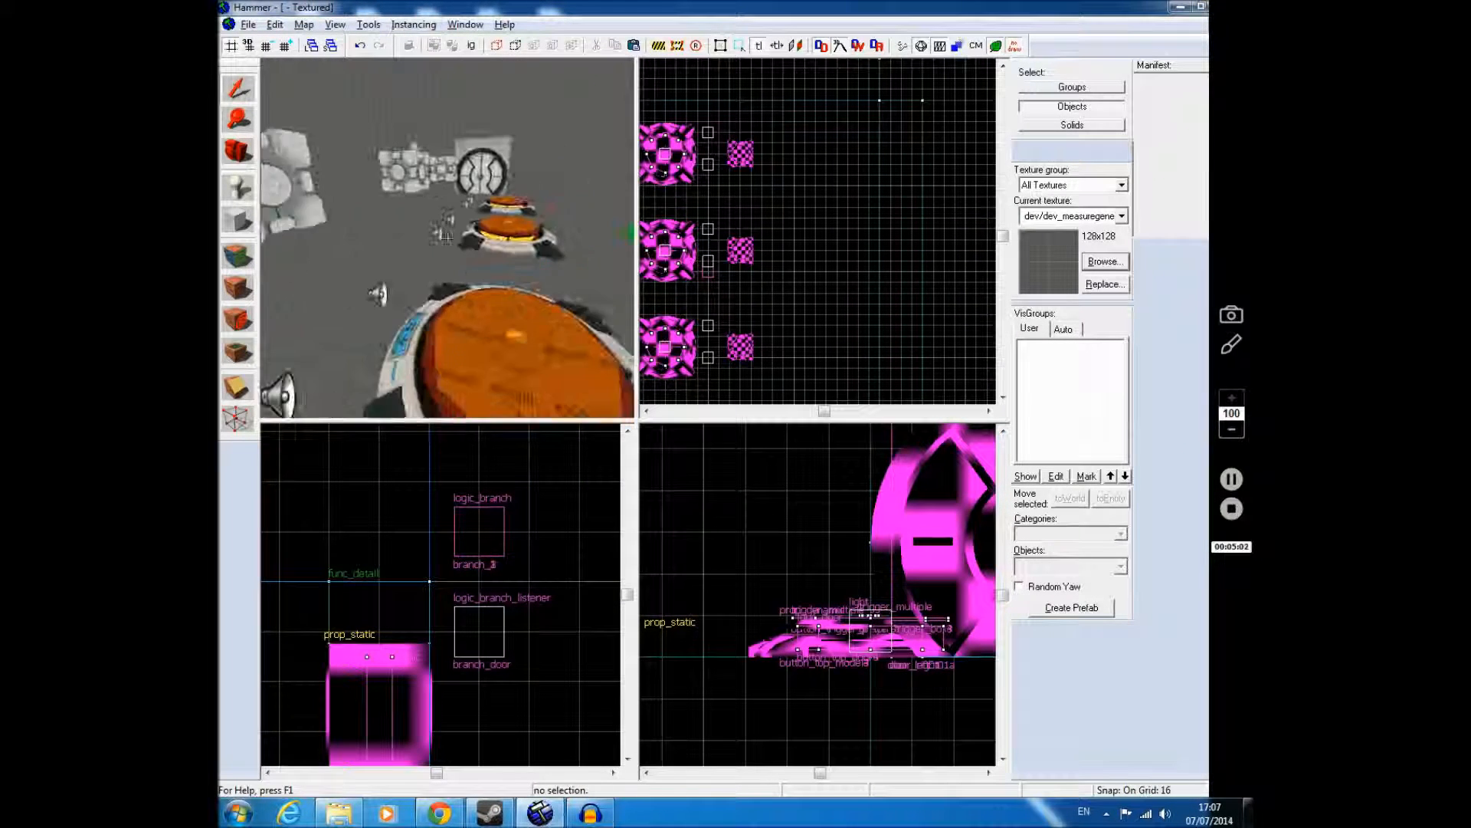
key(w)
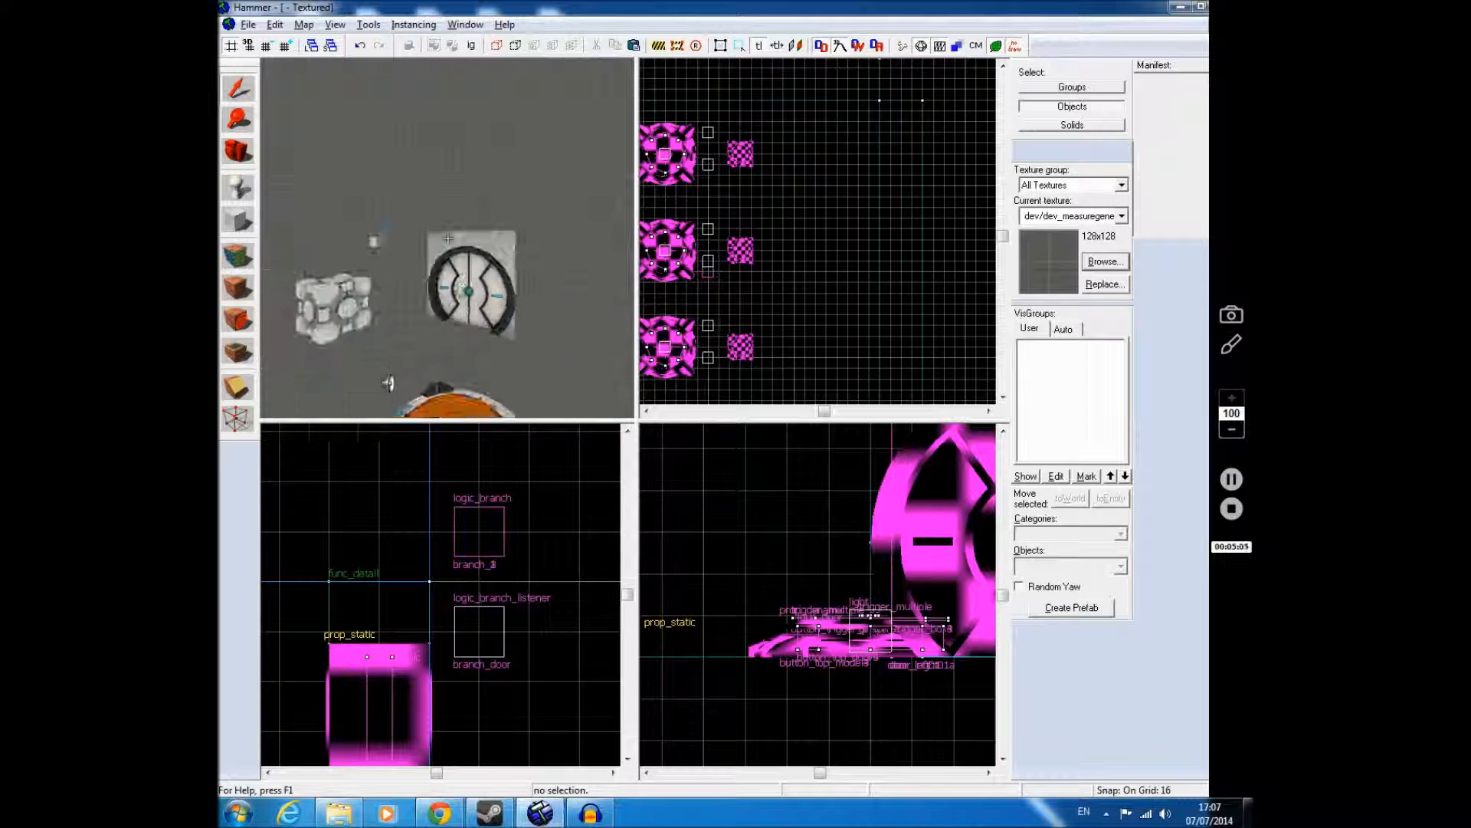
key(d)
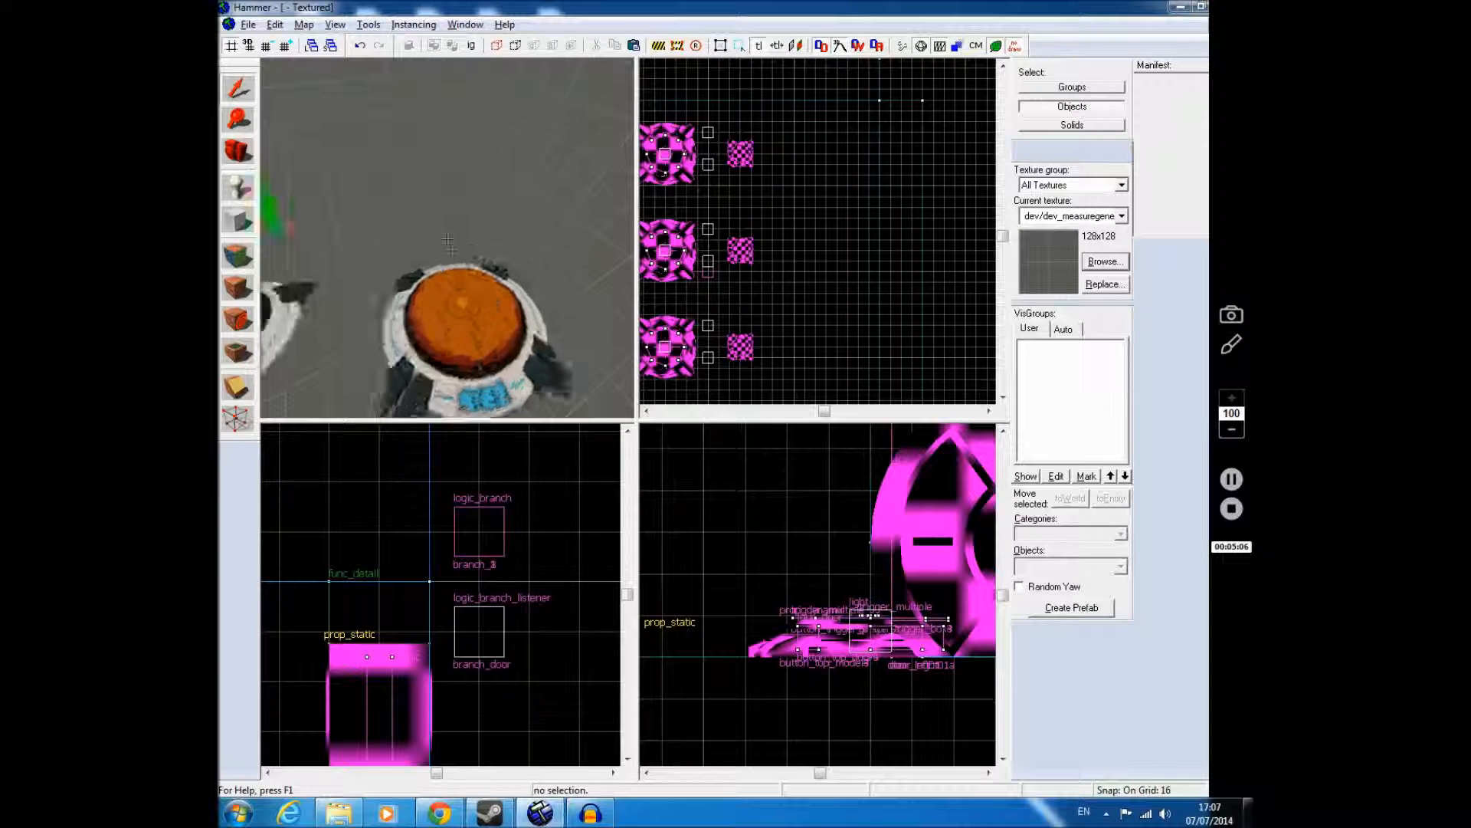
key(w)
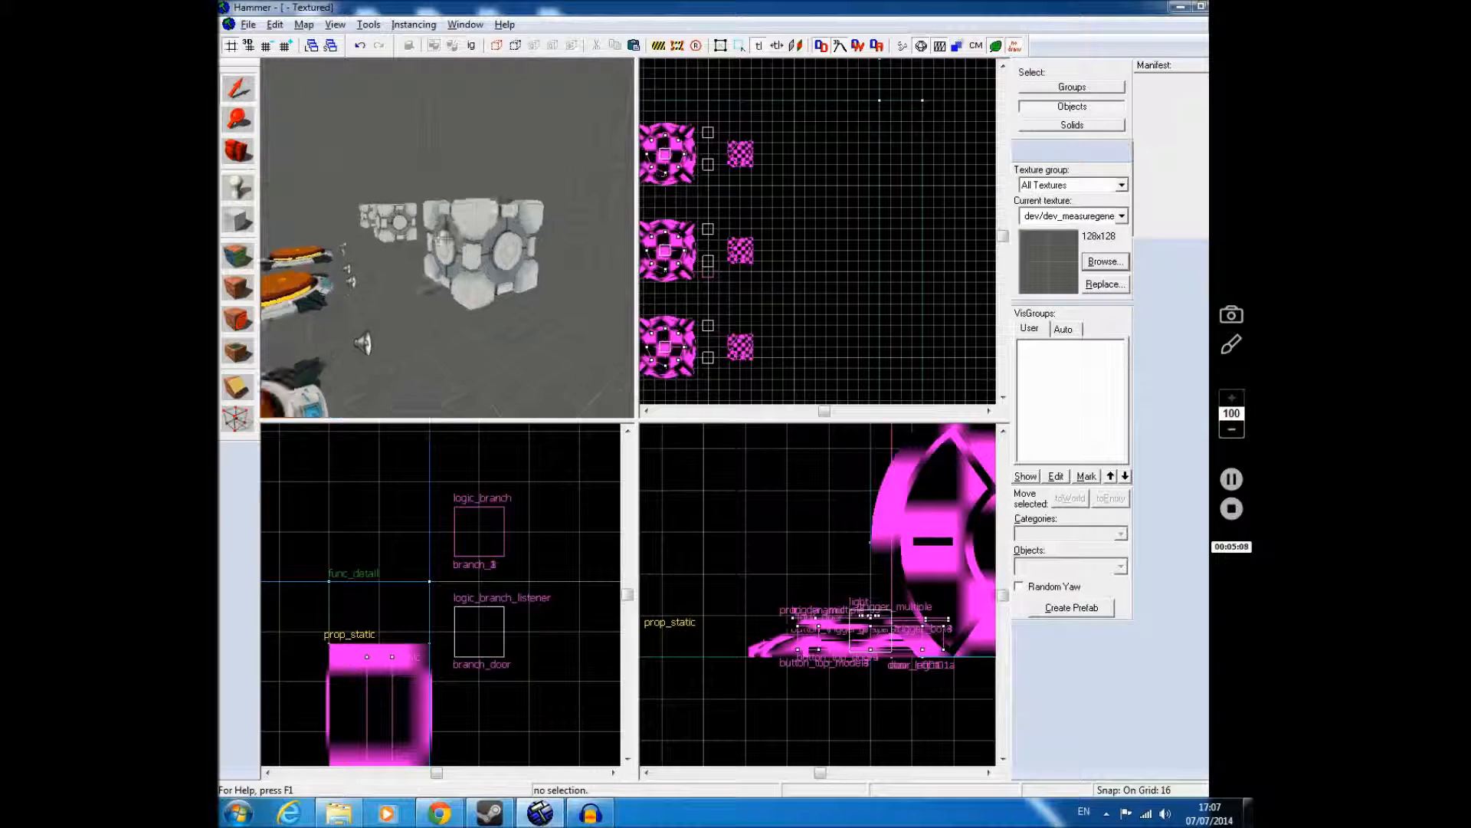
key(d)
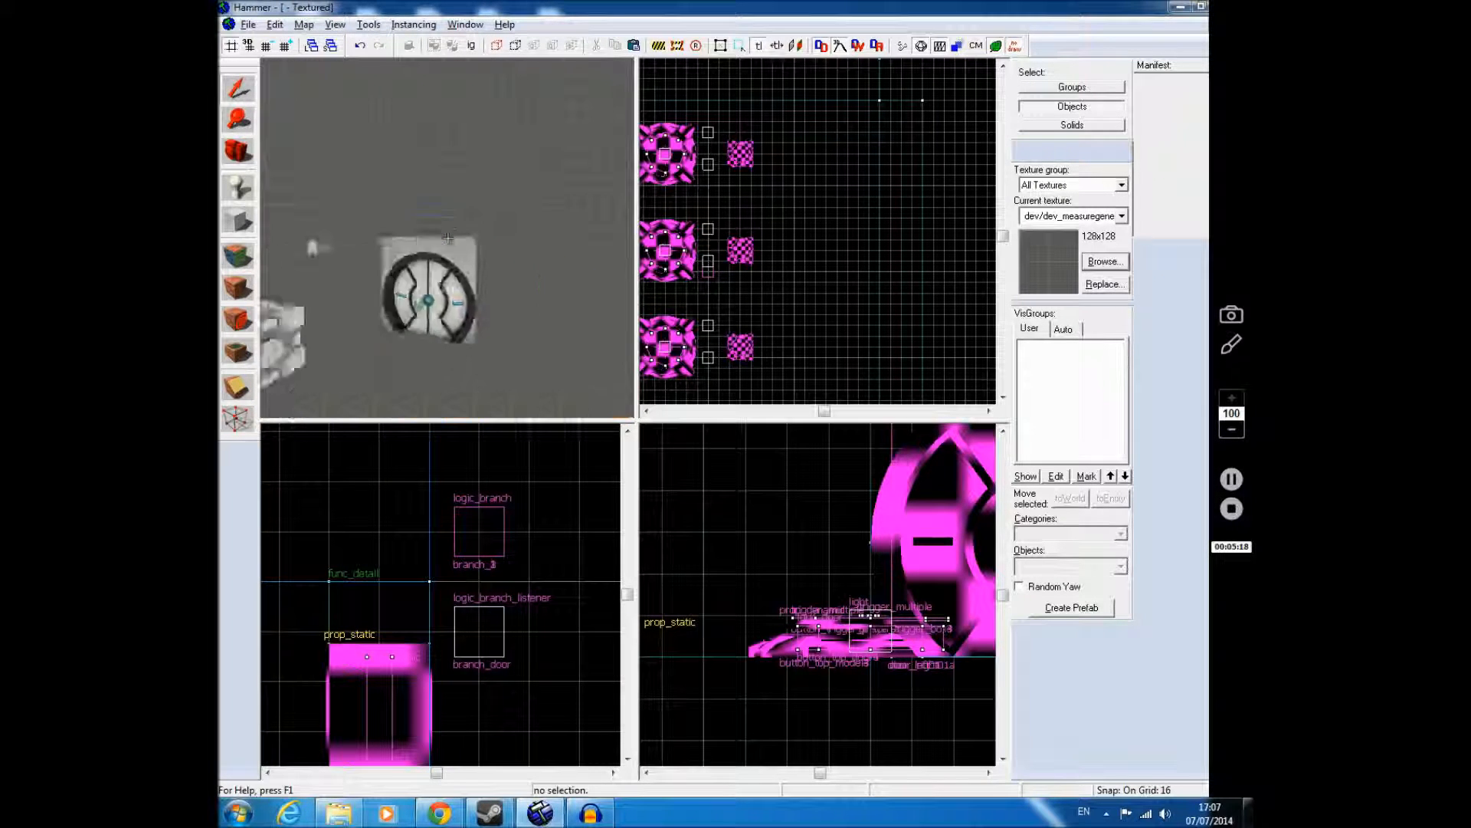
key(w)
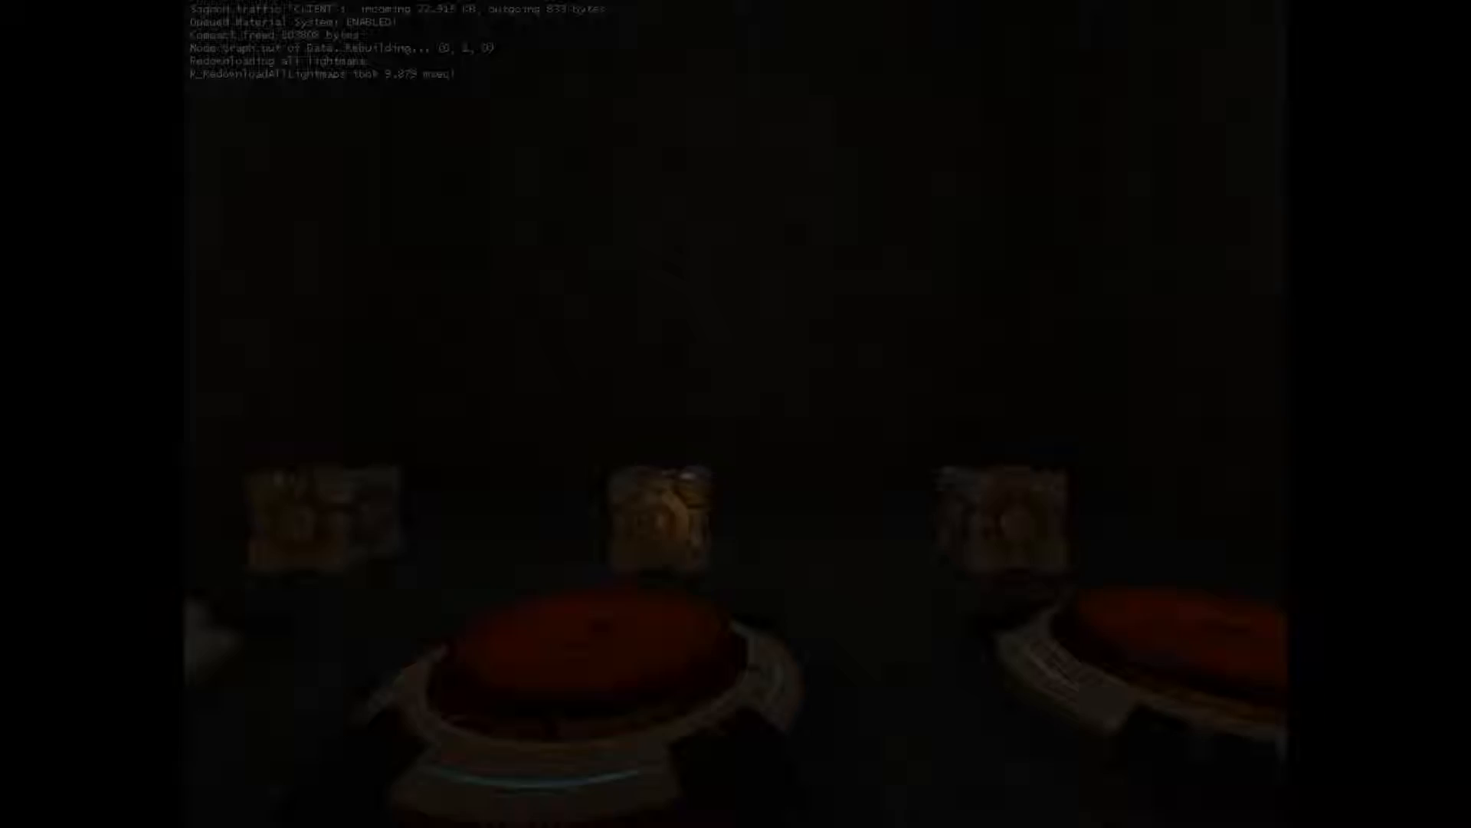
key(w)
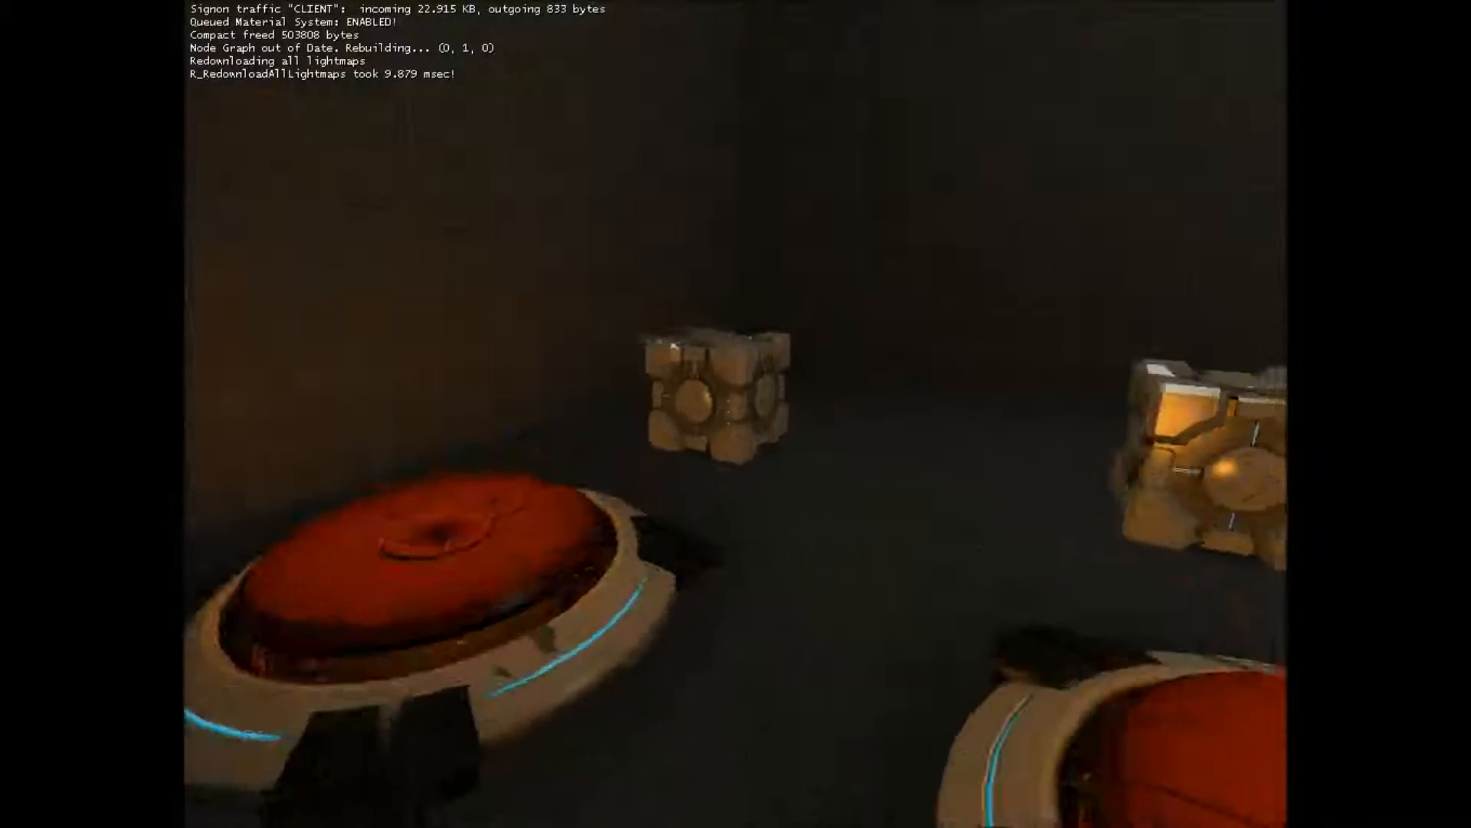
key(w)
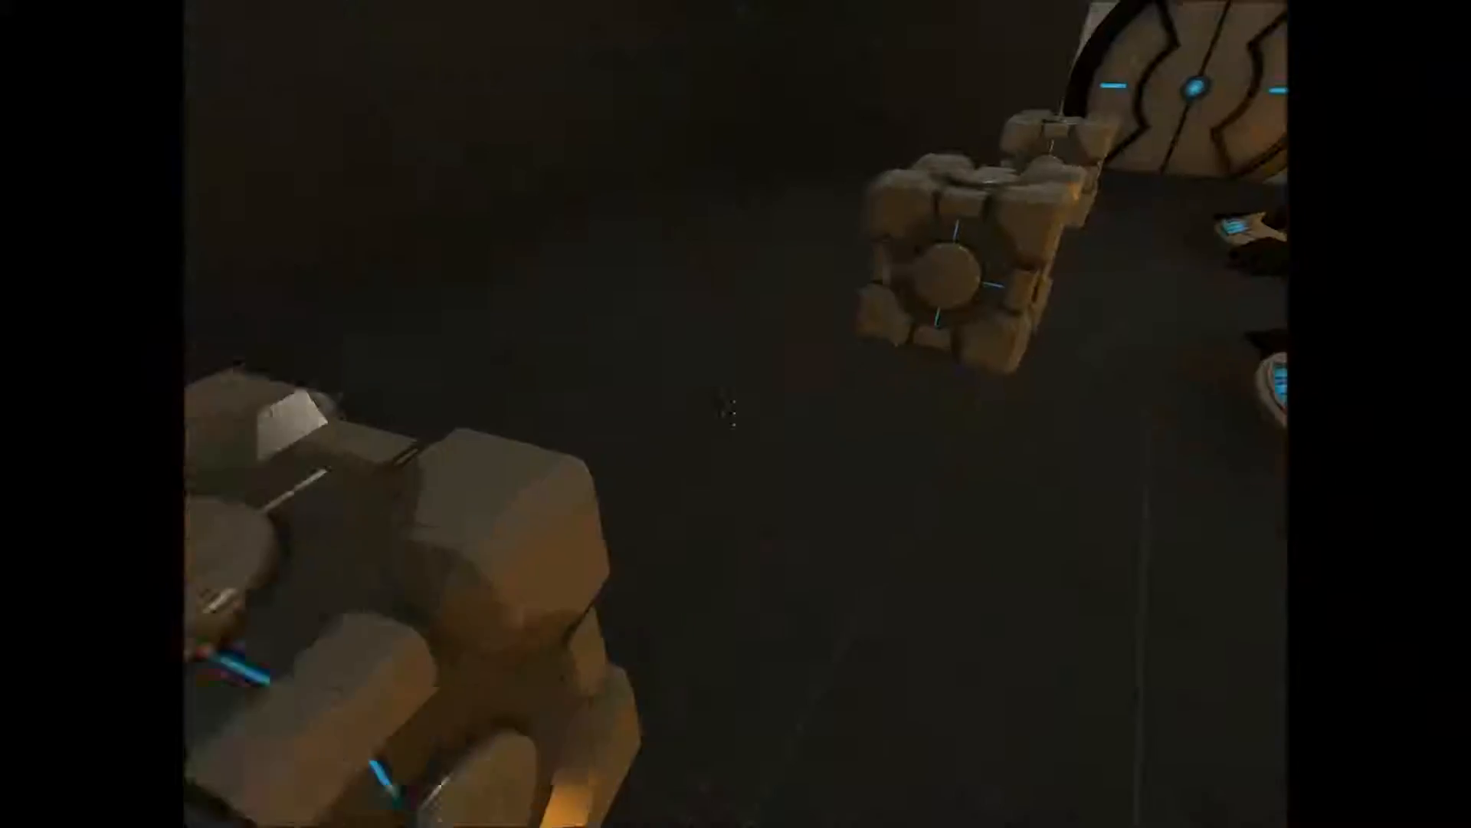
key(e)
key(e)
key(w)
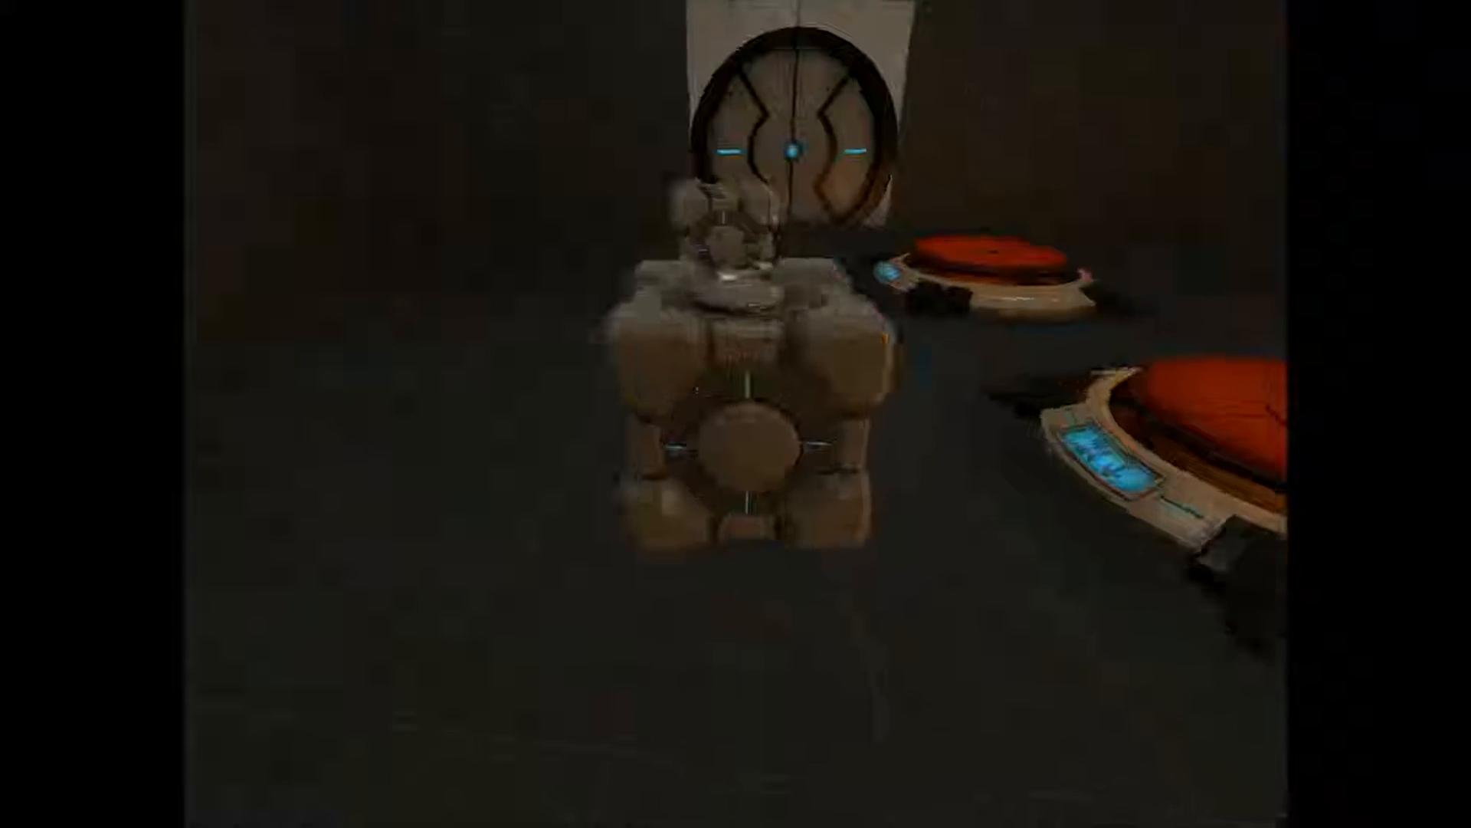
key(e)
key(e)
key(w)
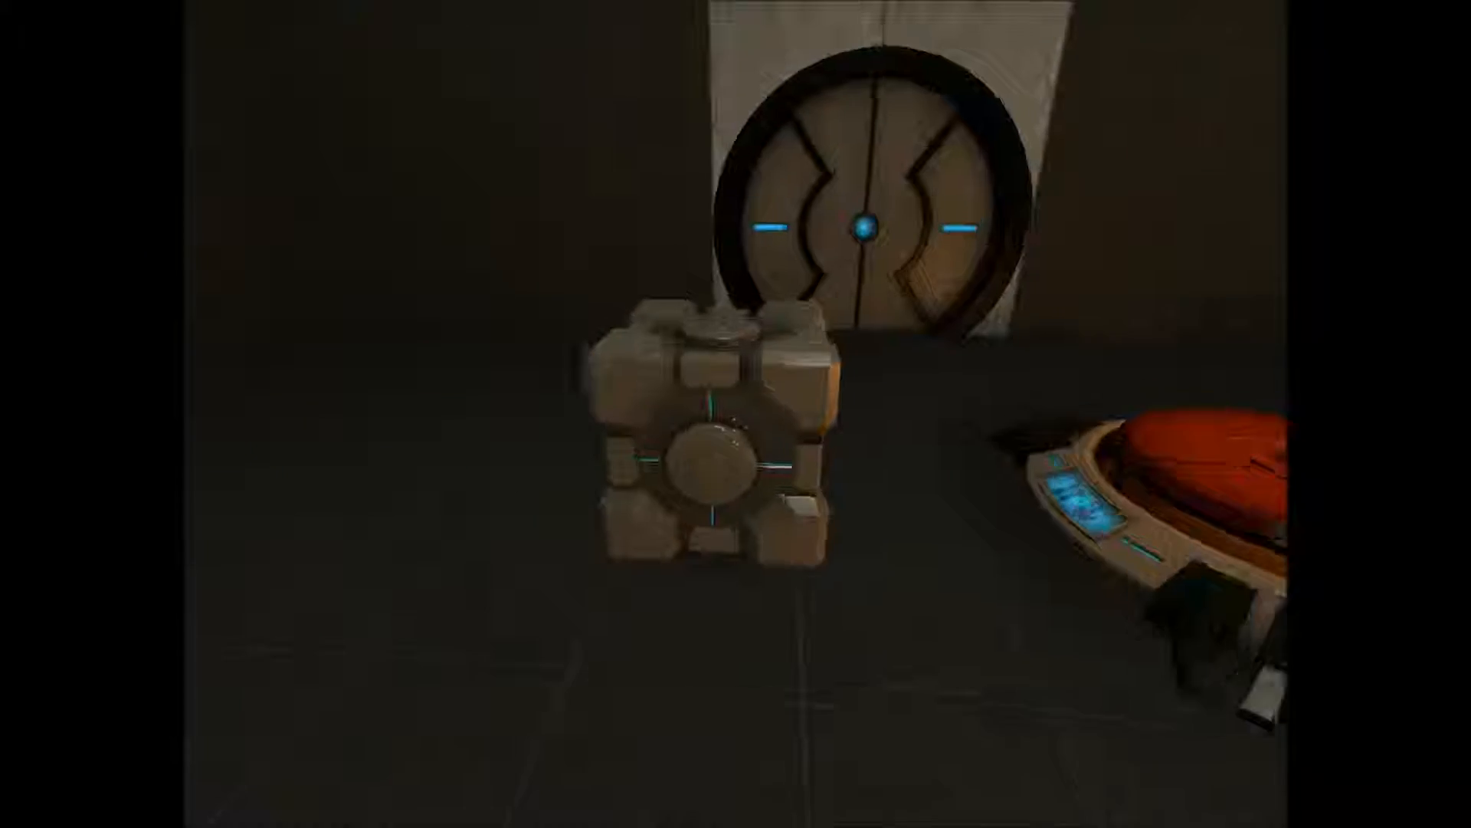
key(e)
key(e)
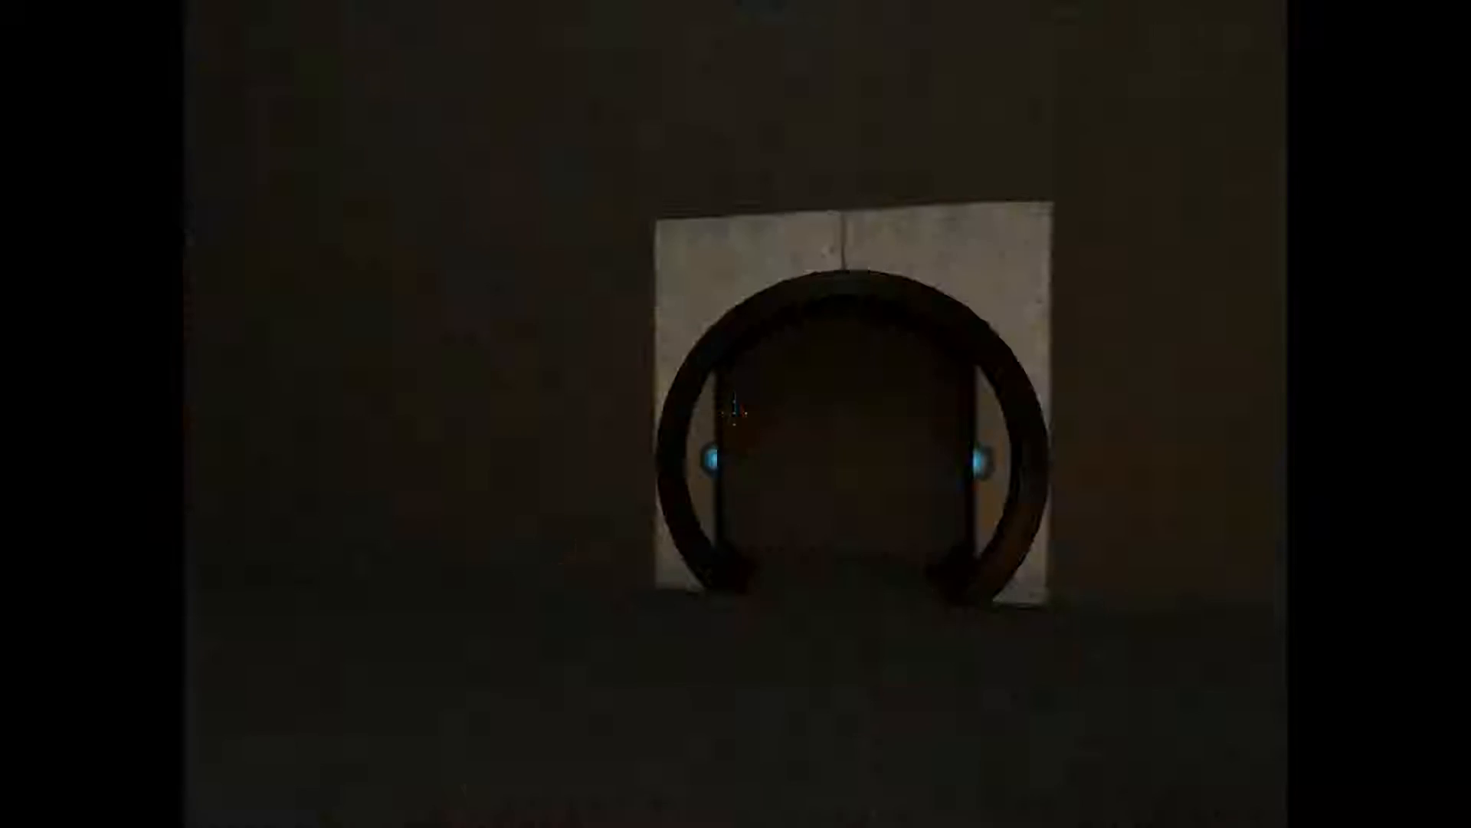
key(w)
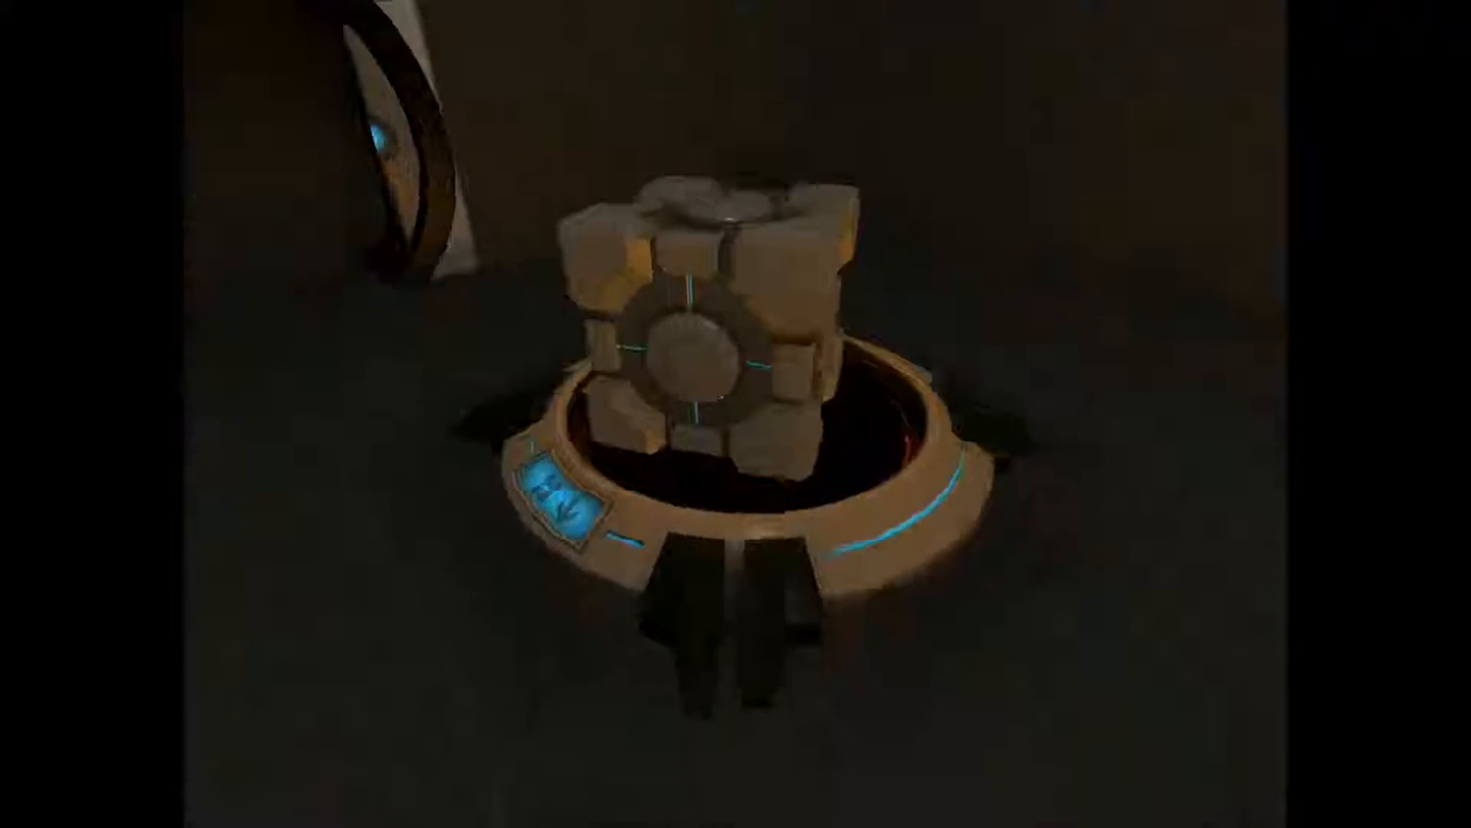
key(e)
key(e)
key(d)
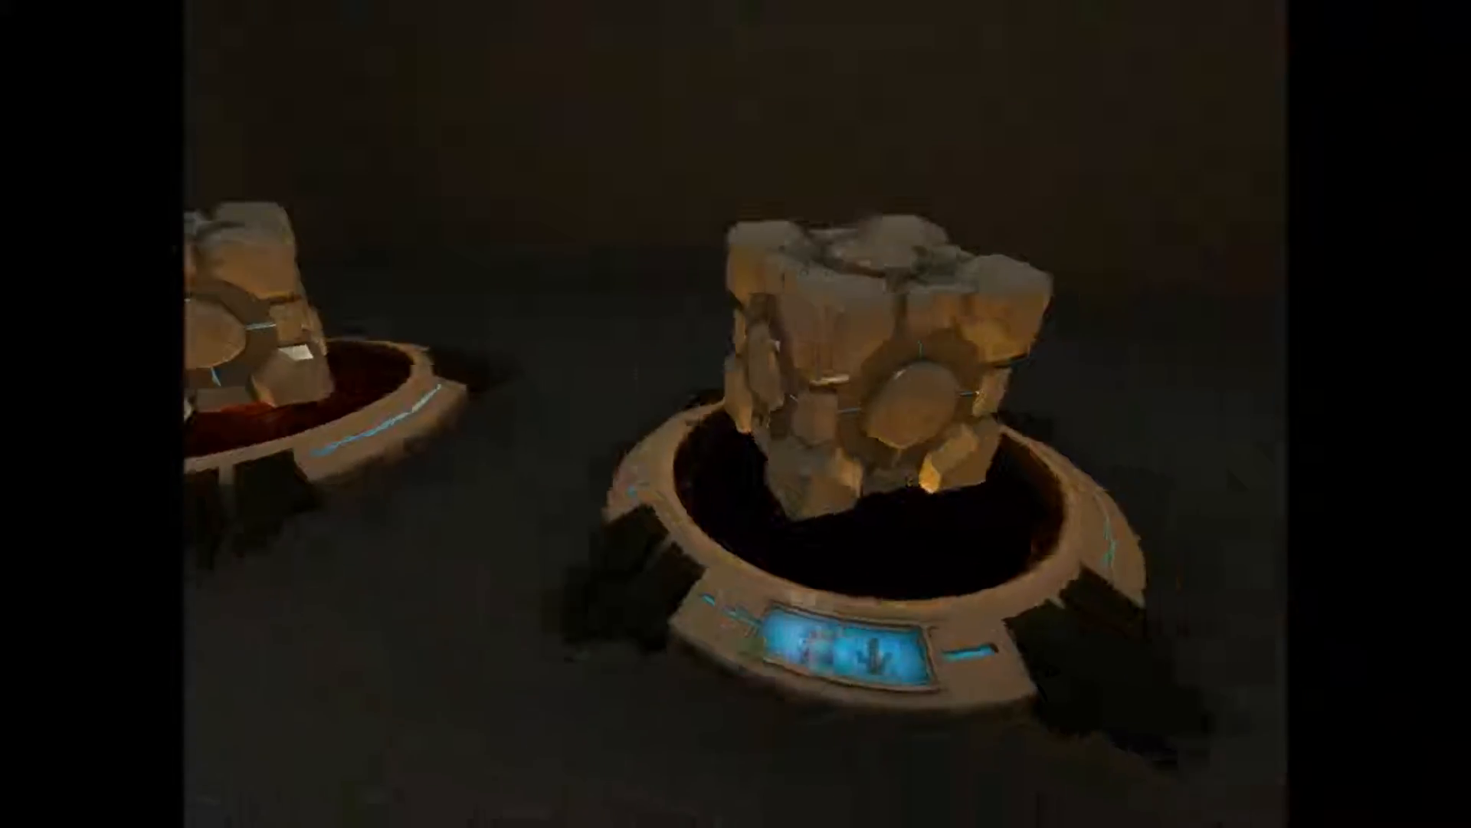
key(e)
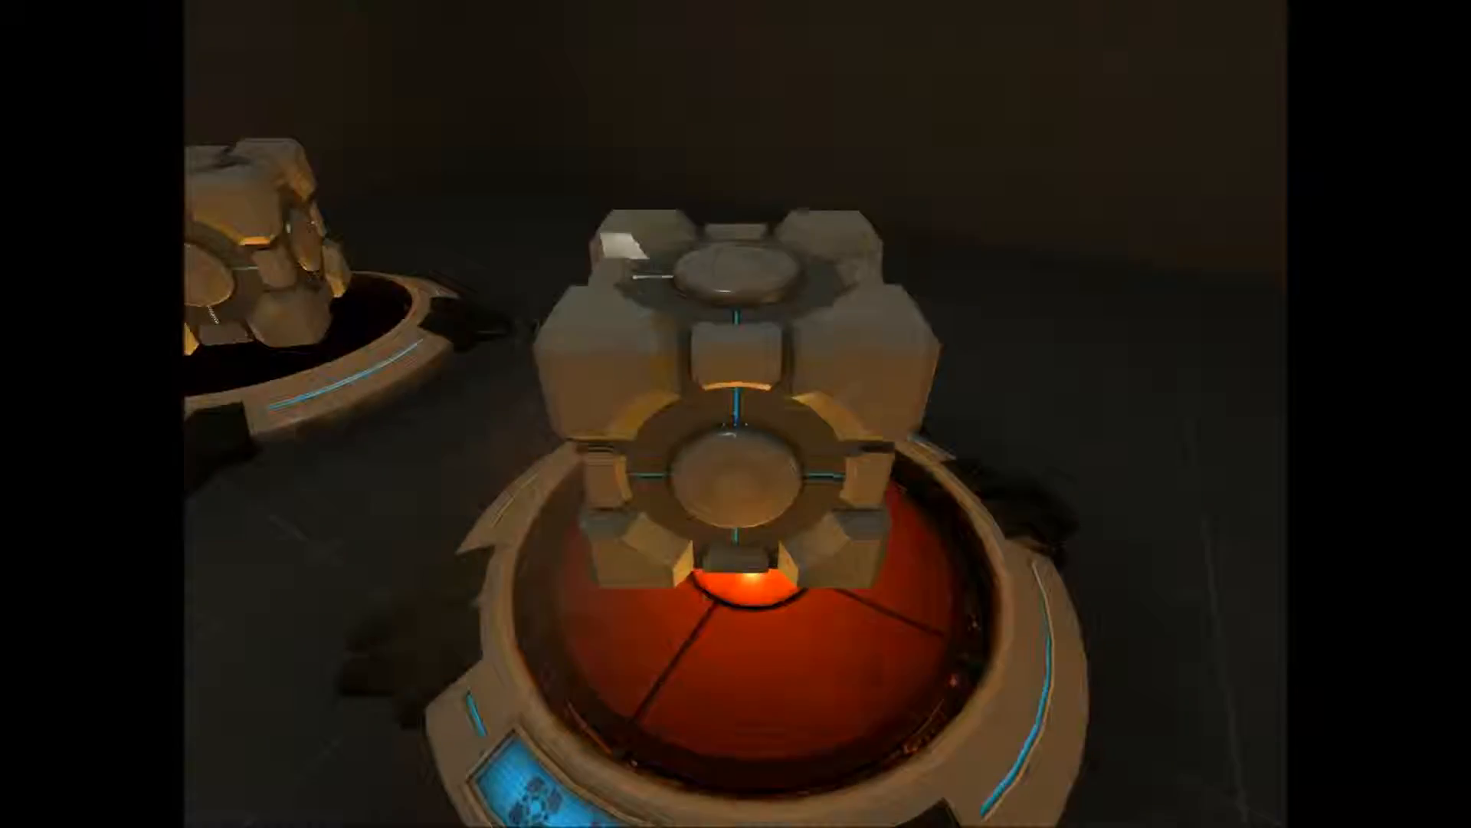
key(e)
key(e)
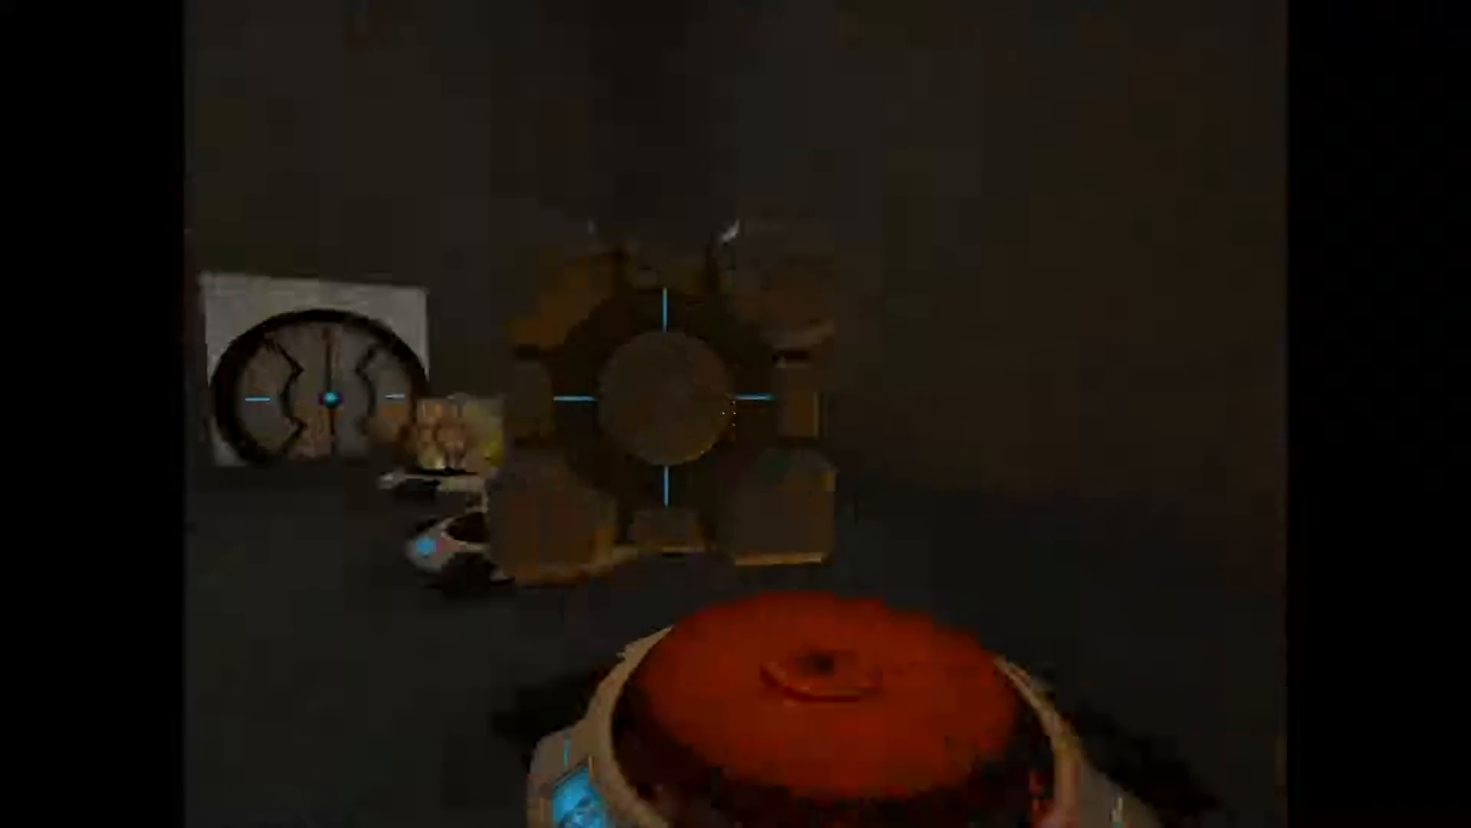
key(e)
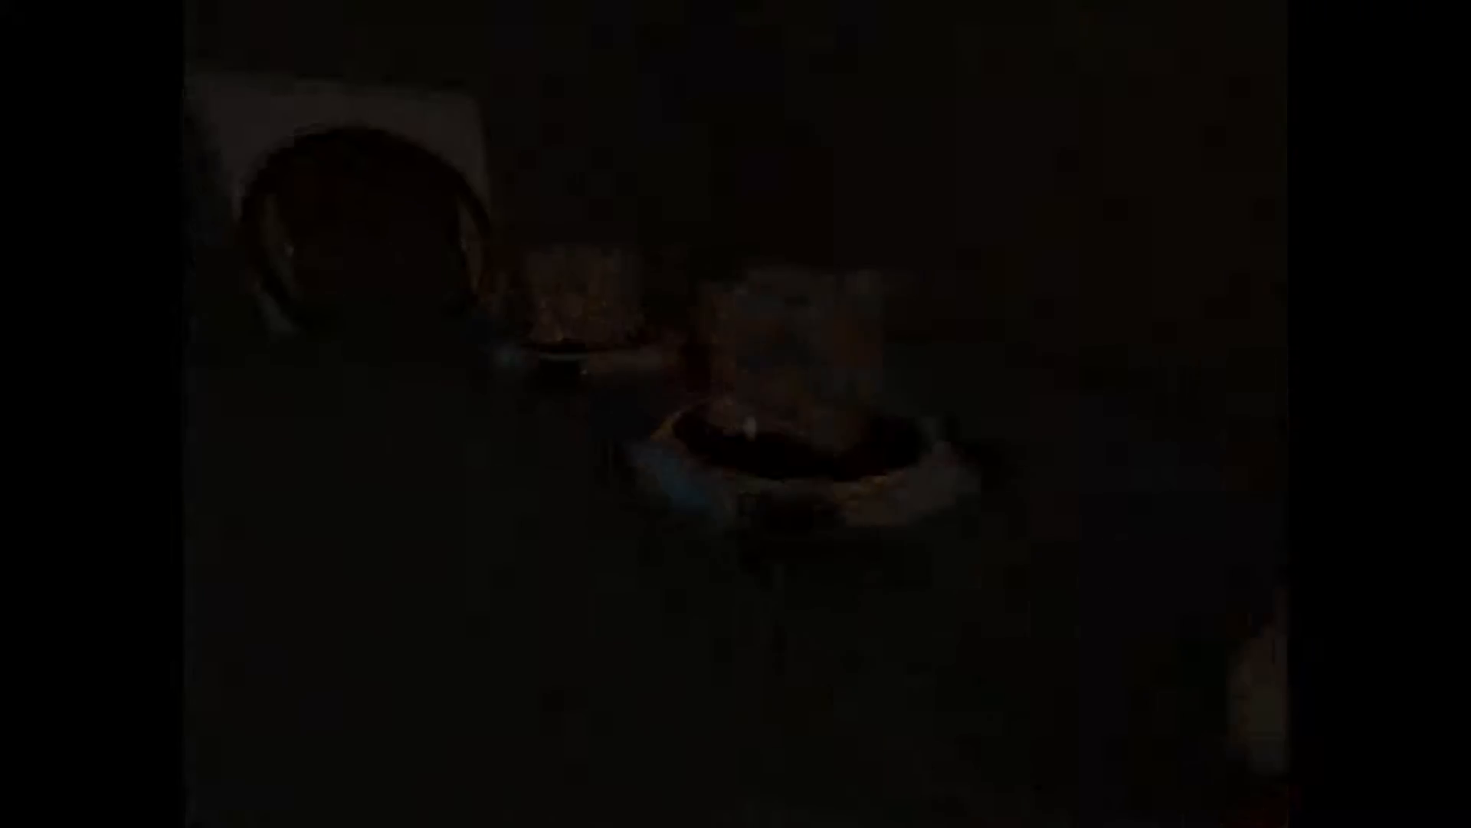